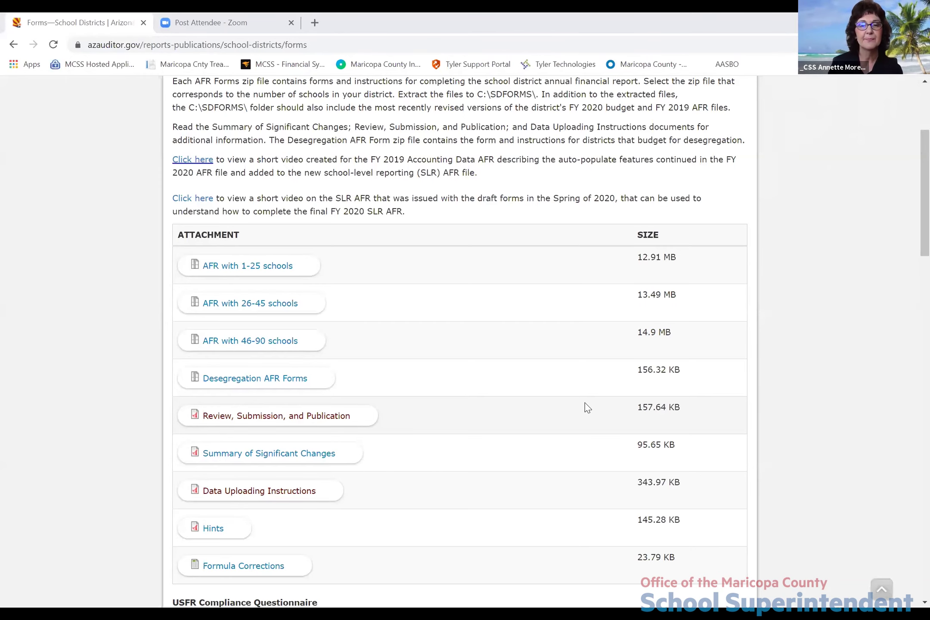
Download the Formula Corrections file from the FY 2020 annual financial report packet and open it
scroll(519, 428, up, 4)
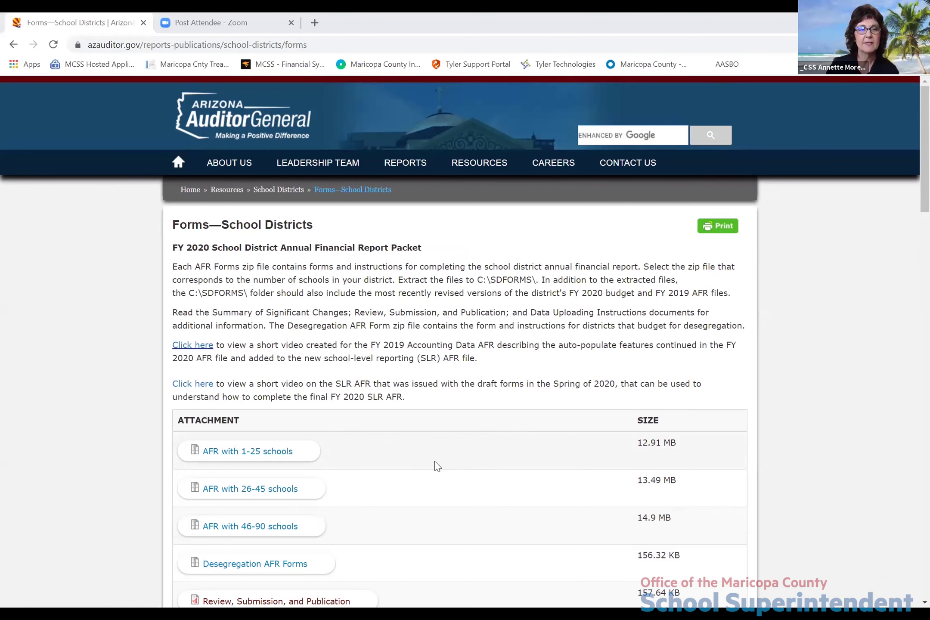
scroll(438, 467, down, 1)
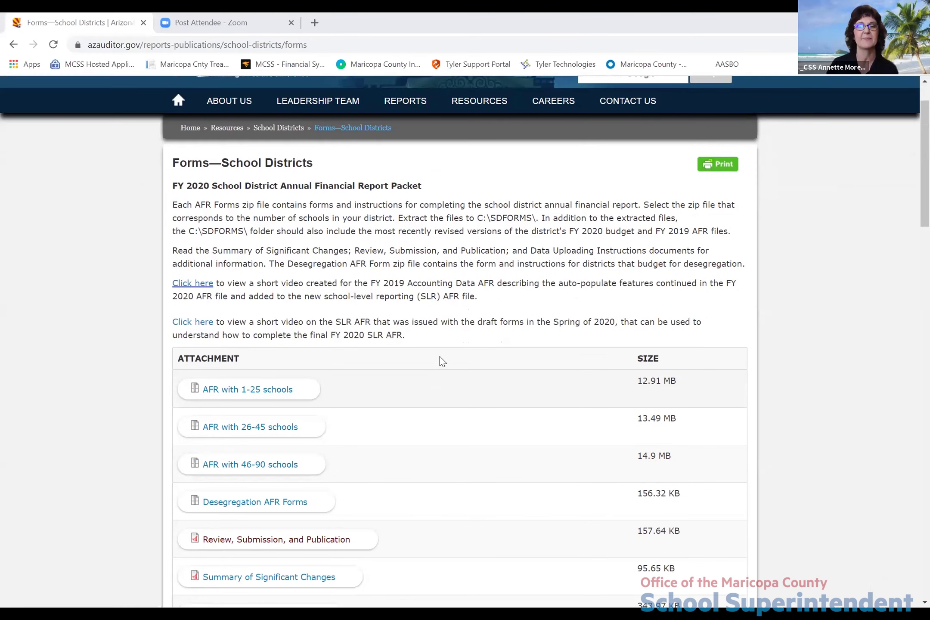
scroll(417, 434, down, 3)
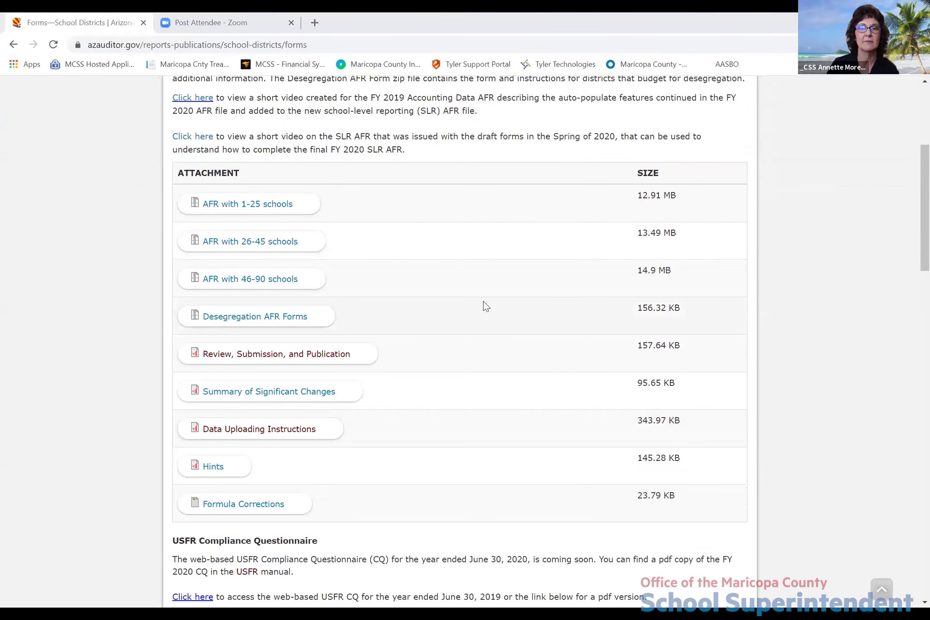
scroll(483, 307, up, 4)
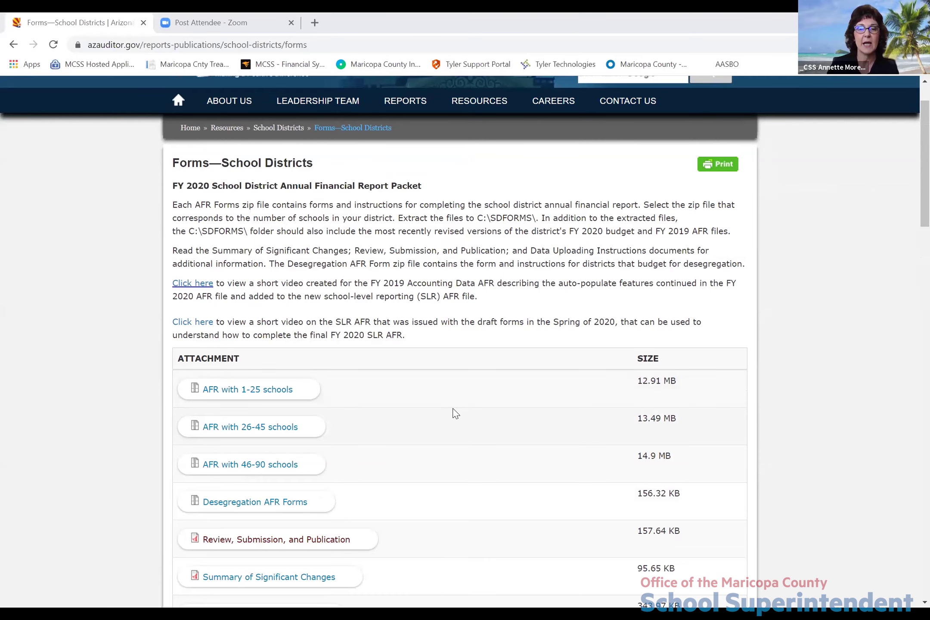
scroll(456, 414, down, 3)
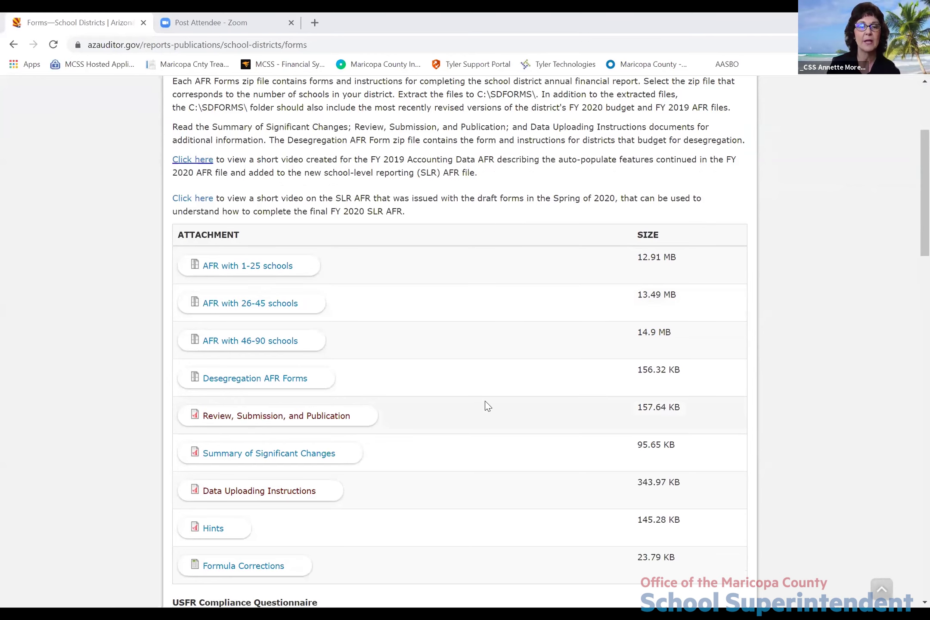
scroll(486, 404, down, 1)
scroll(469, 451, down, 1)
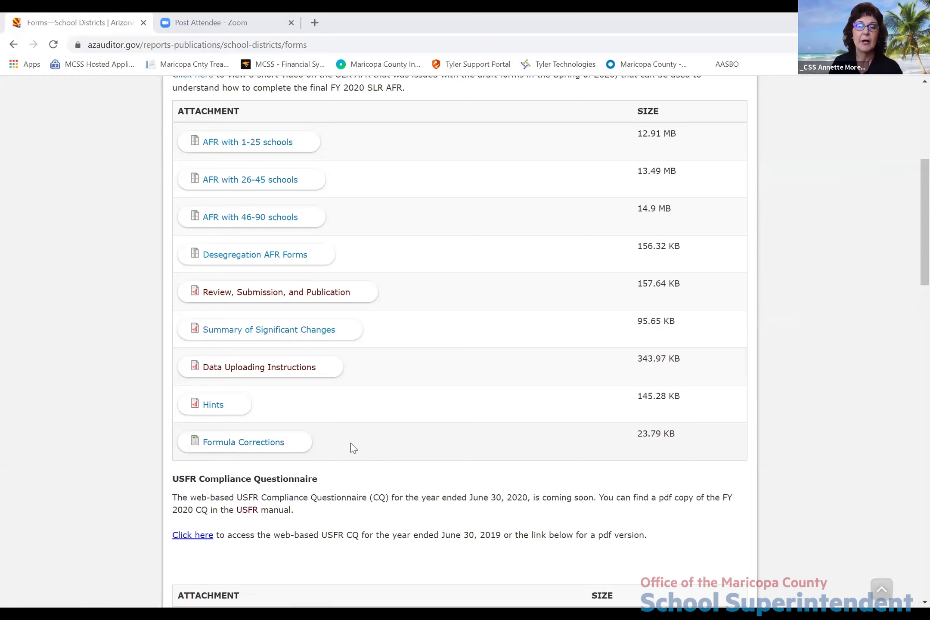
click(234, 446)
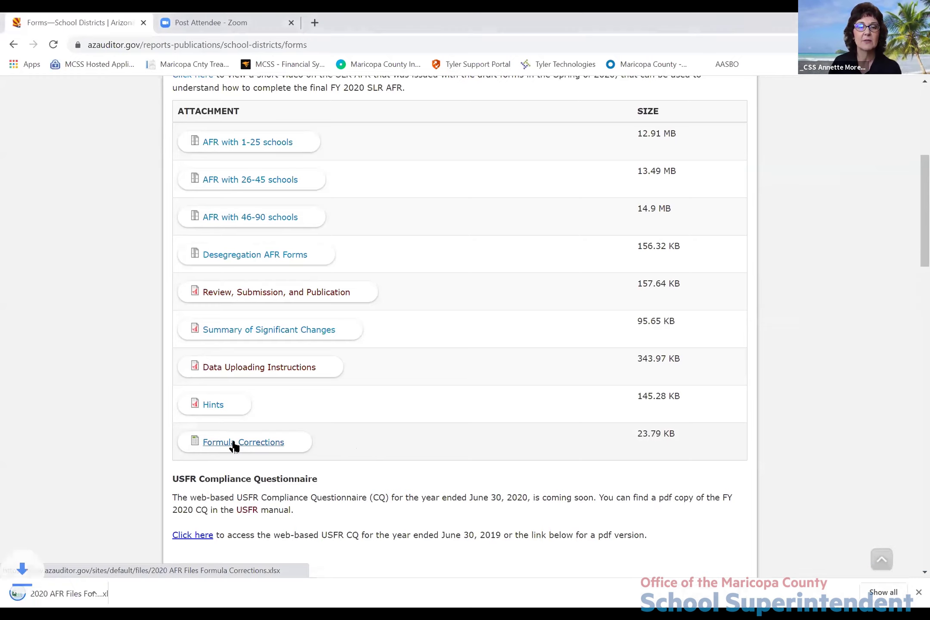
click(56, 598)
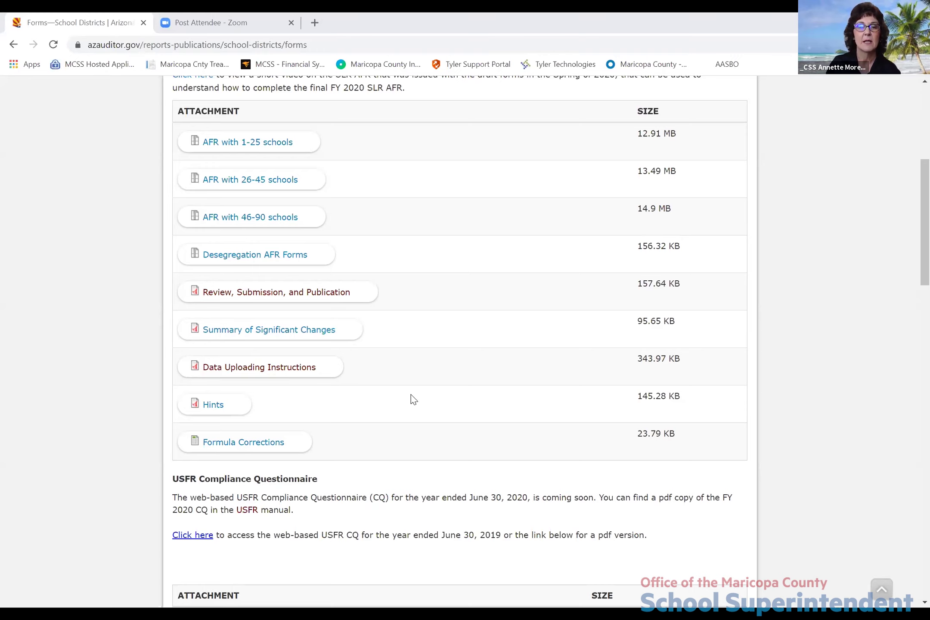
scroll(494, 380, down, 3)
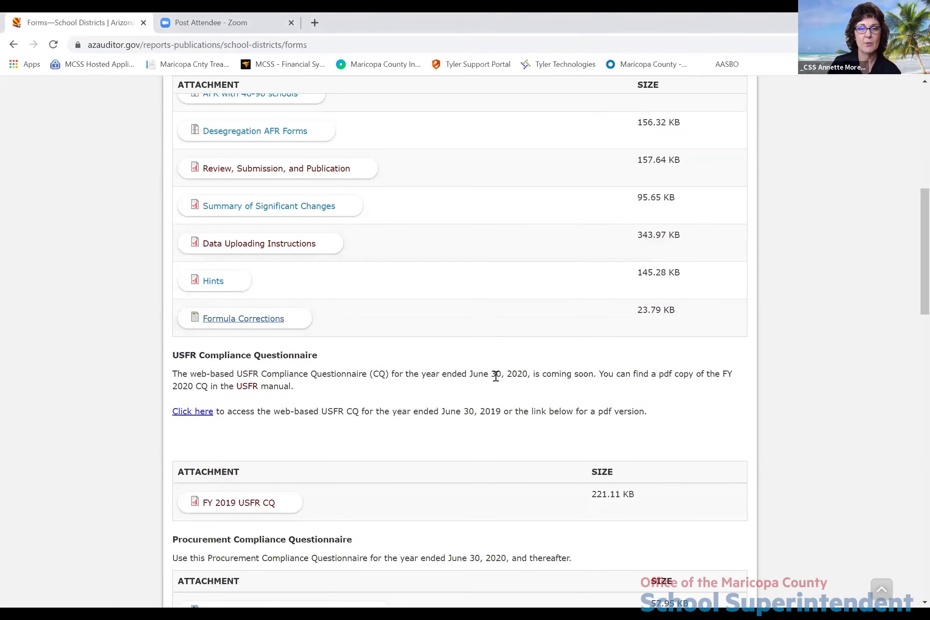
scroll(496, 376, up, 7)
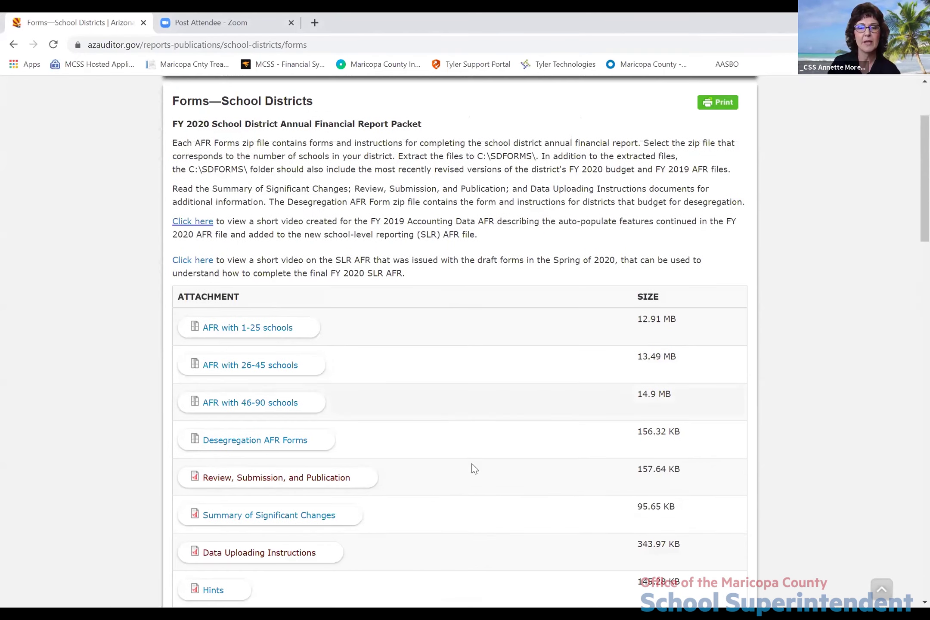
scroll(457, 497, down, 3)
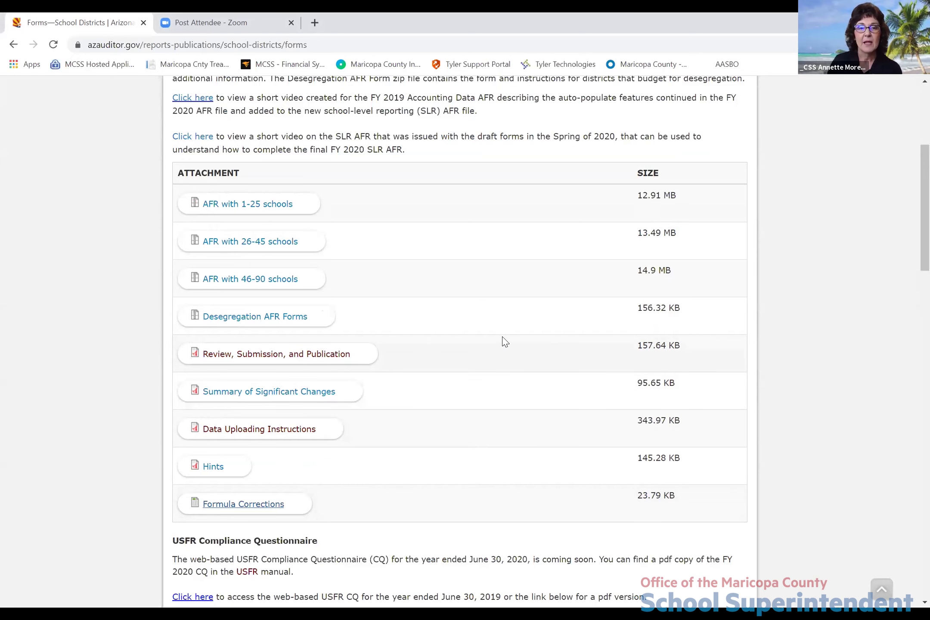
scroll(503, 339, up, 1)
scroll(505, 342, up, 2)
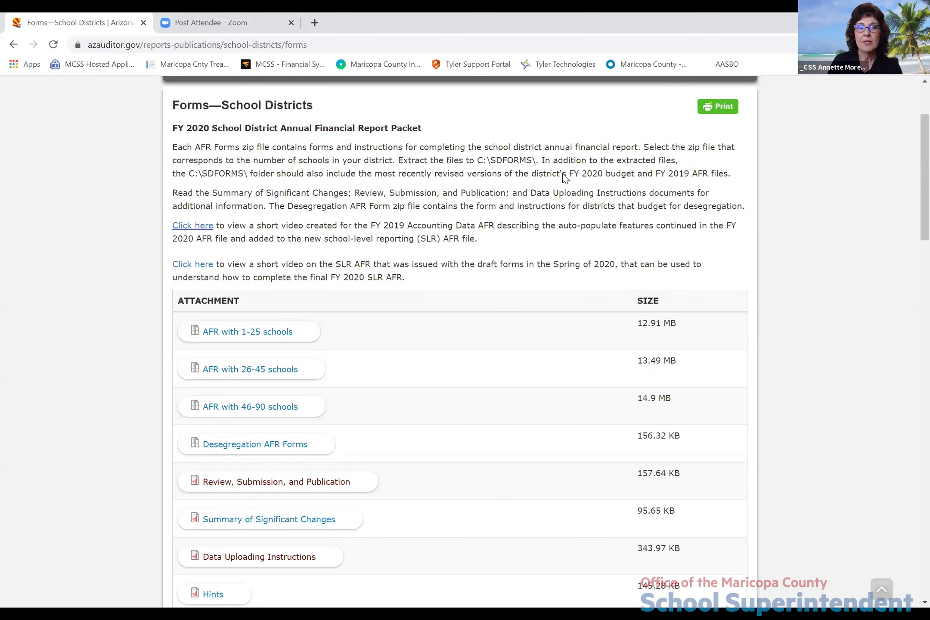
scroll(560, 177, up, 1)
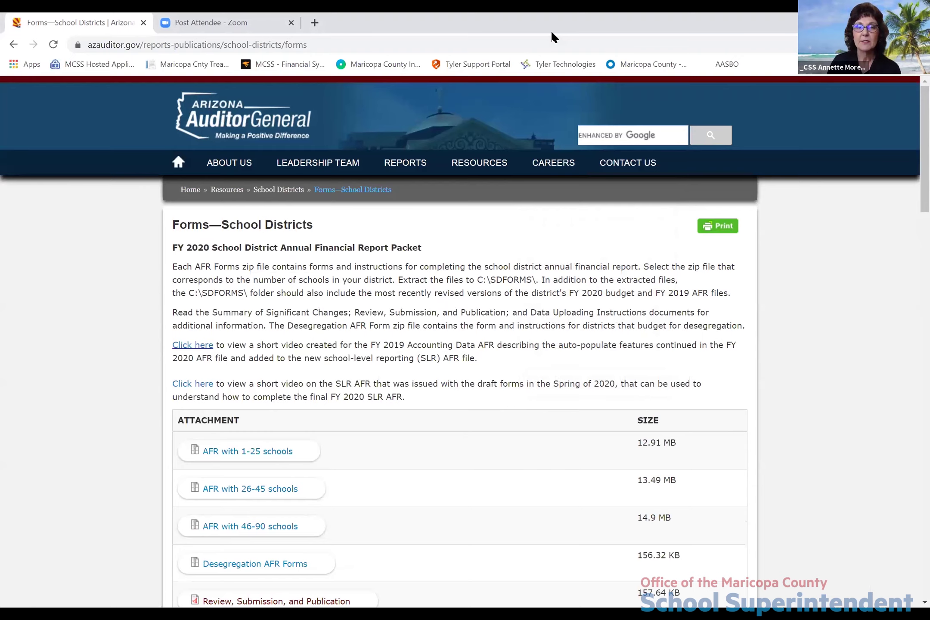
Switch to File Explorer, view the 2020 AFR Forms folder on the Desktop, and open the minEASE 9-18-20 folder
key(alt+Tab)
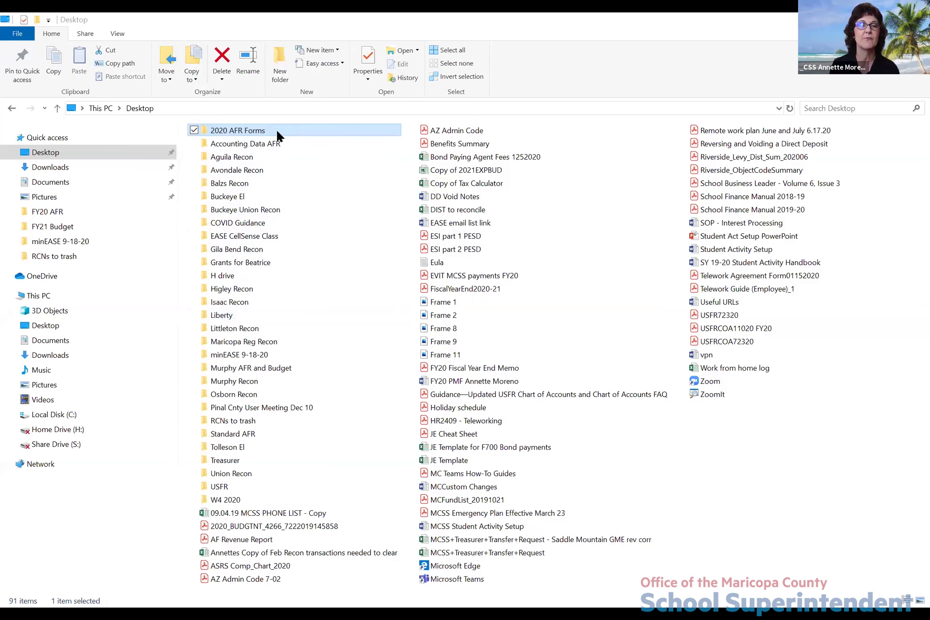
double_click(244, 132)
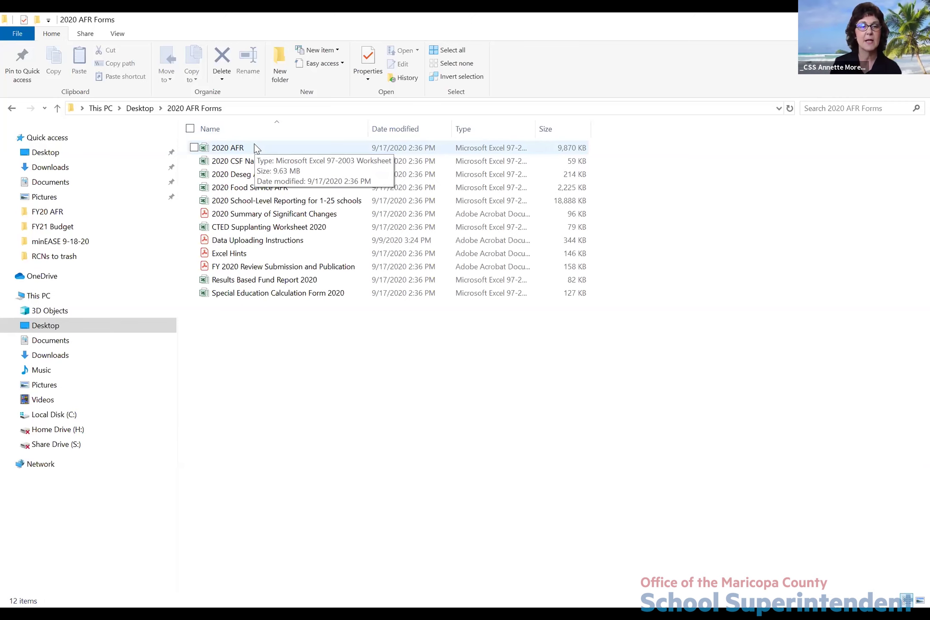
click(59, 158)
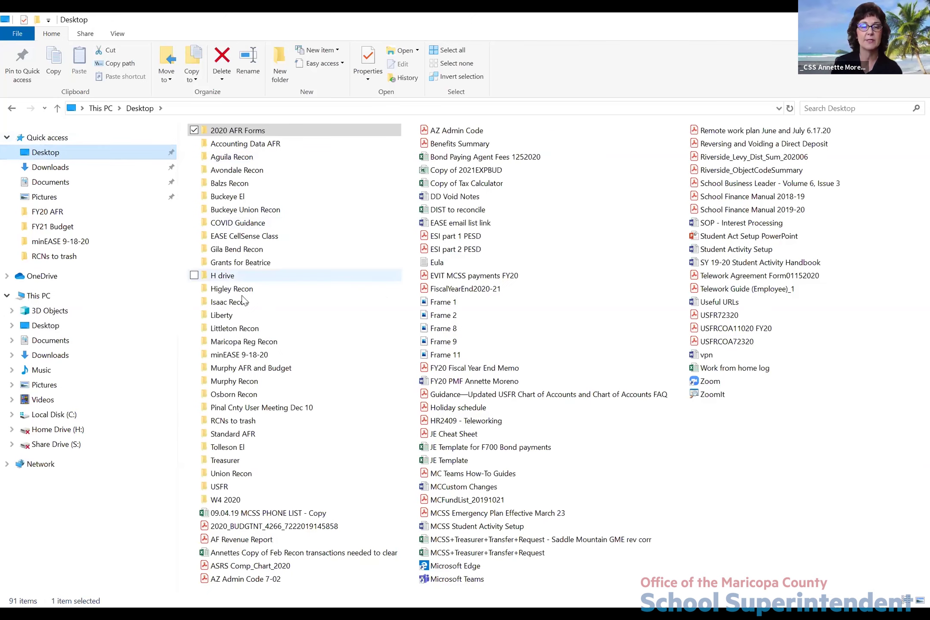
click(242, 357)
double_click(243, 357)
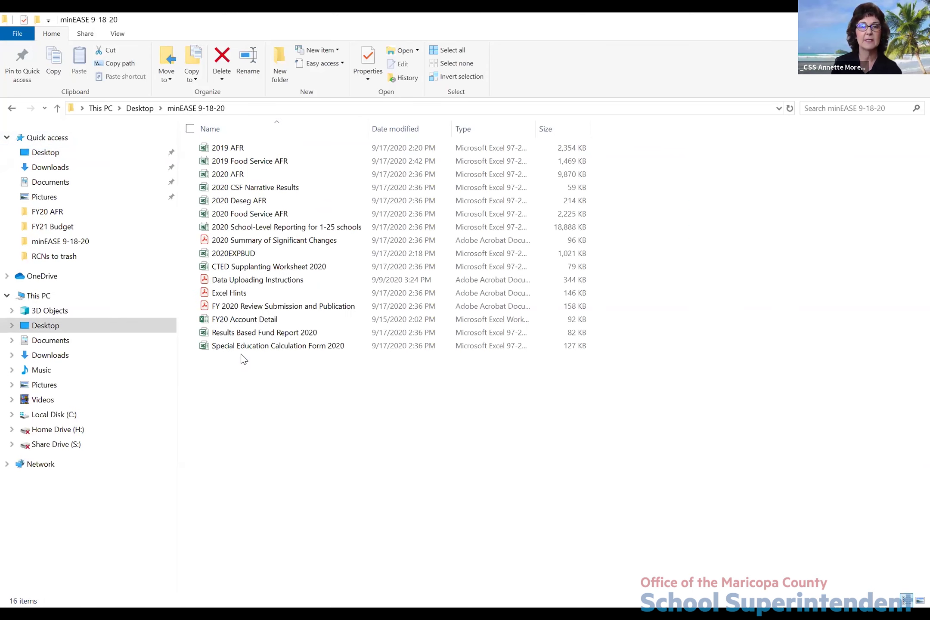
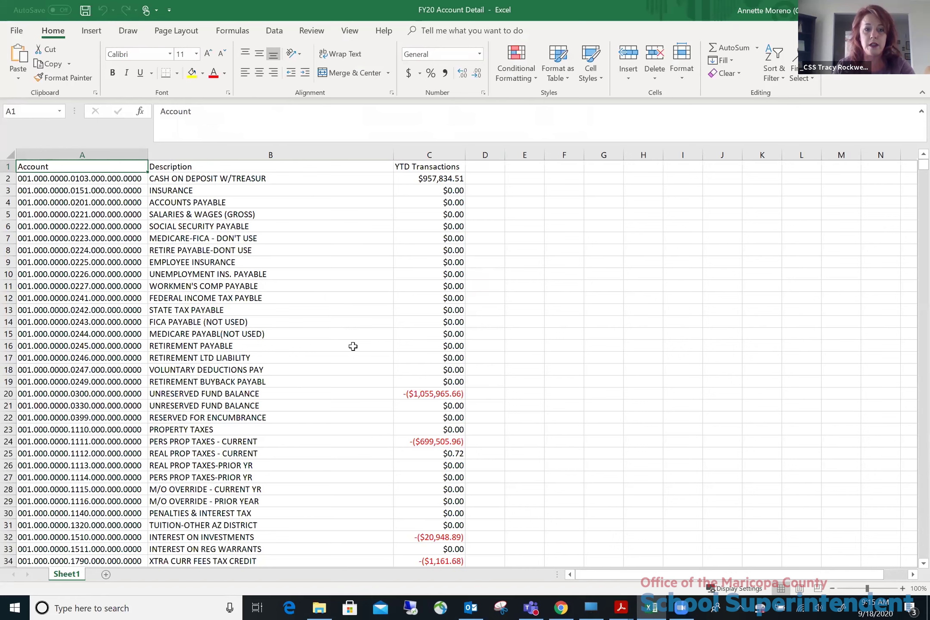
Copy all account, description and YTD transaction rows below the header row in the FY20 Account Detail workbook
click(99, 177)
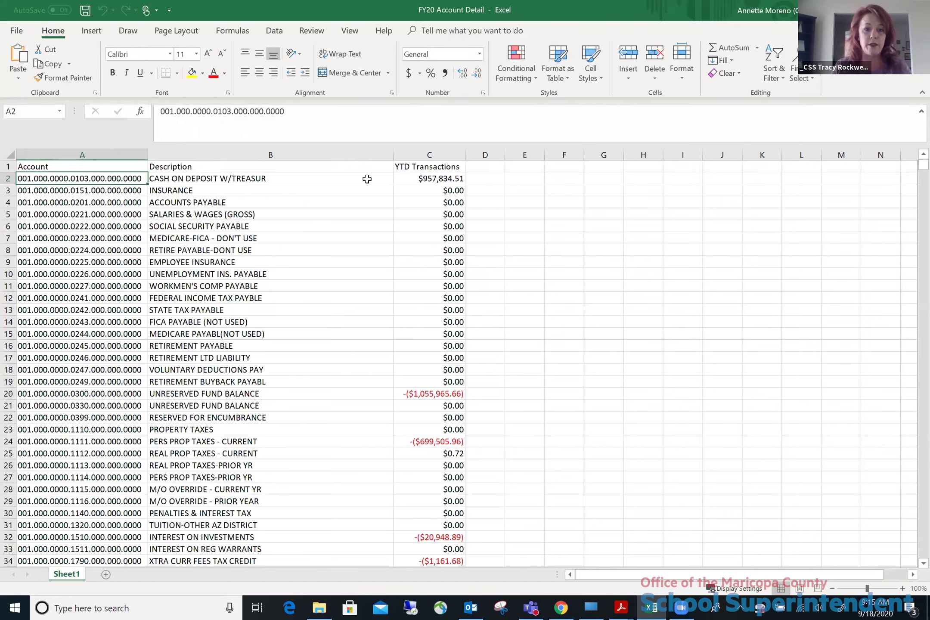
shift+click(419, 178)
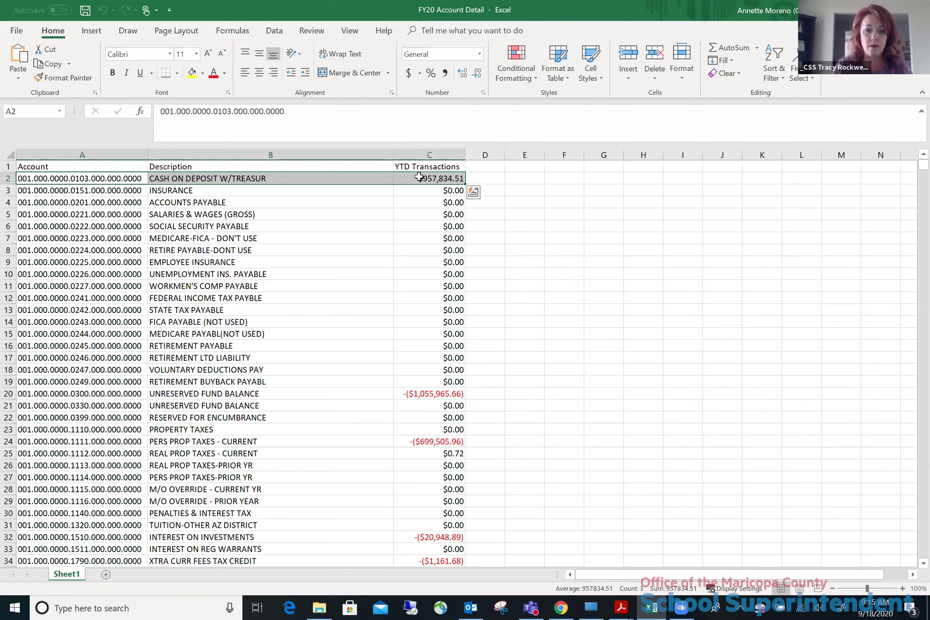
key(ctrl+shift+Down)
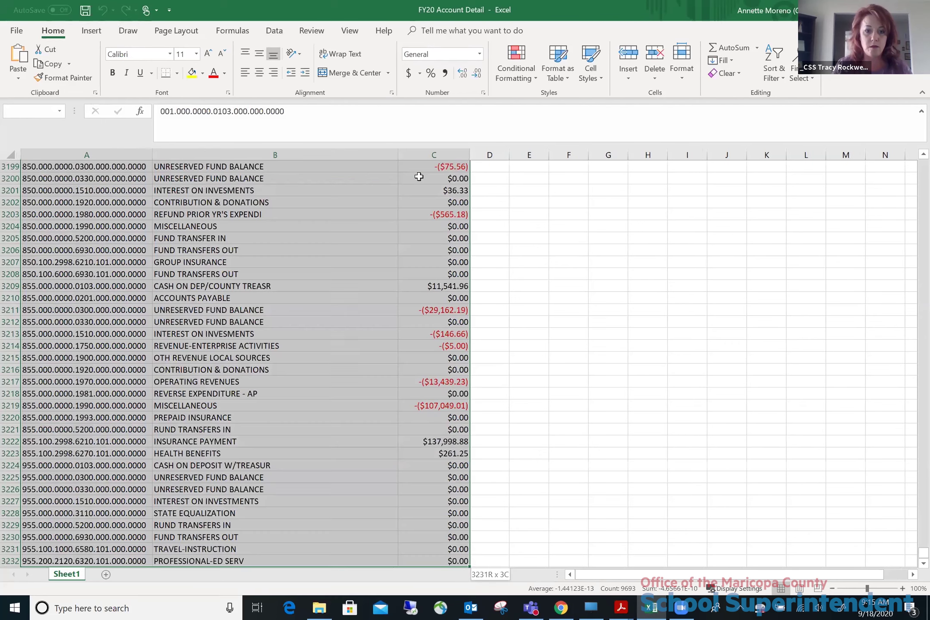
right_click(353, 247)
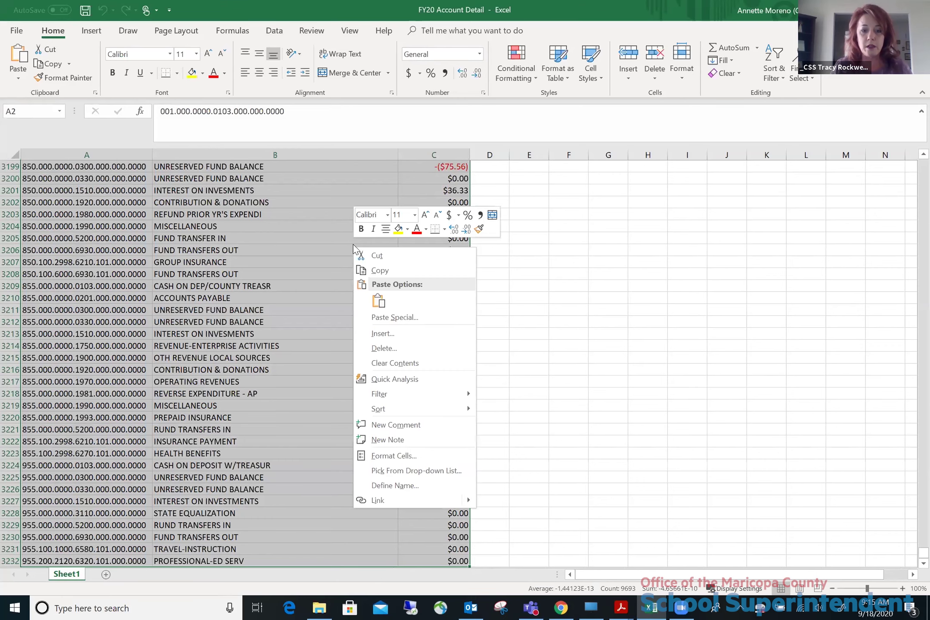
click(370, 268)
key(ctrl+BackSpace)
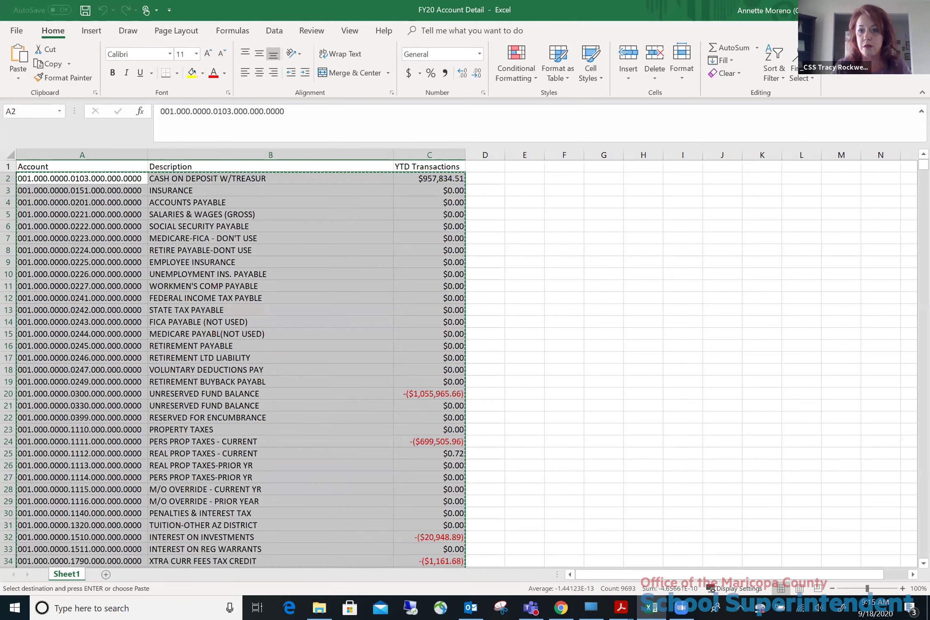
Open the 2020 AFR workbook from the minEASE 9-18-20 folder for editing and continue without updating its links
key(alt+Tab)
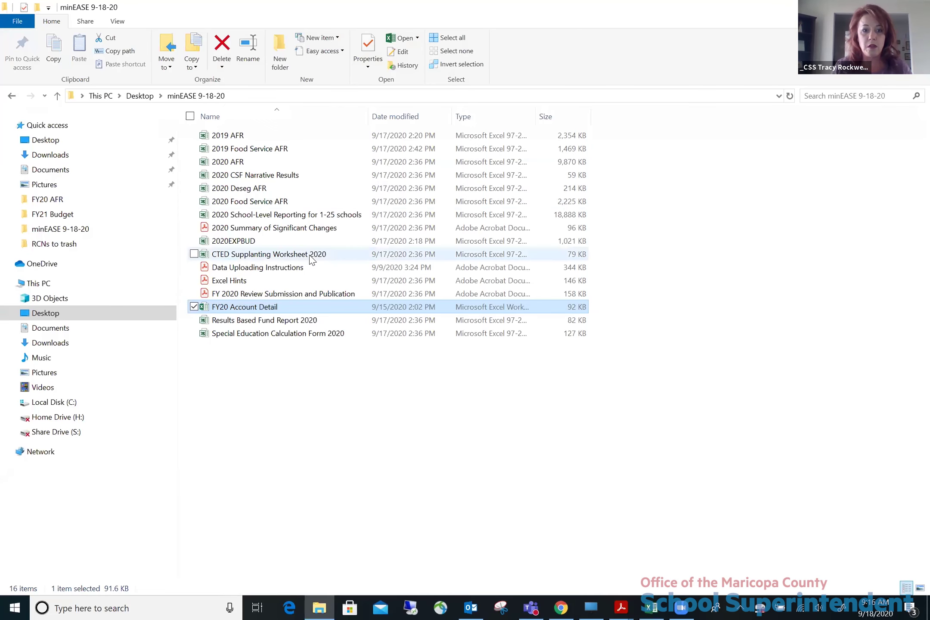
double_click(229, 163)
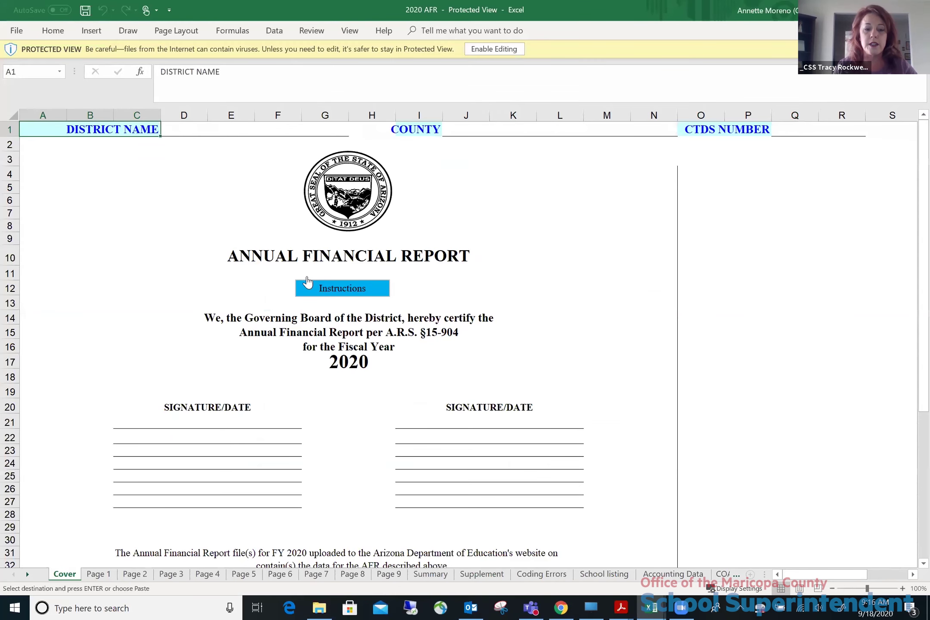
click(487, 46)
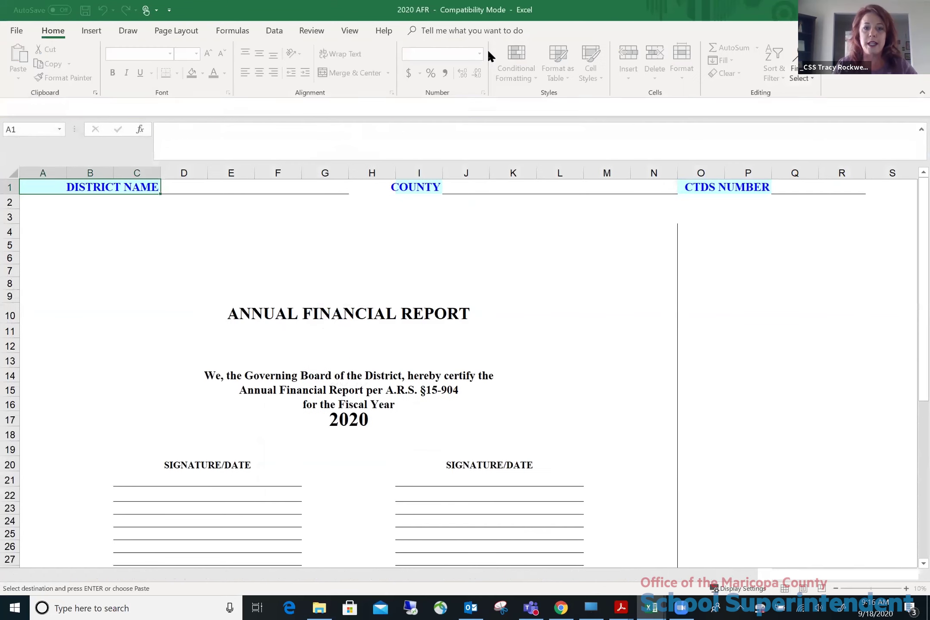
click(344, 106)
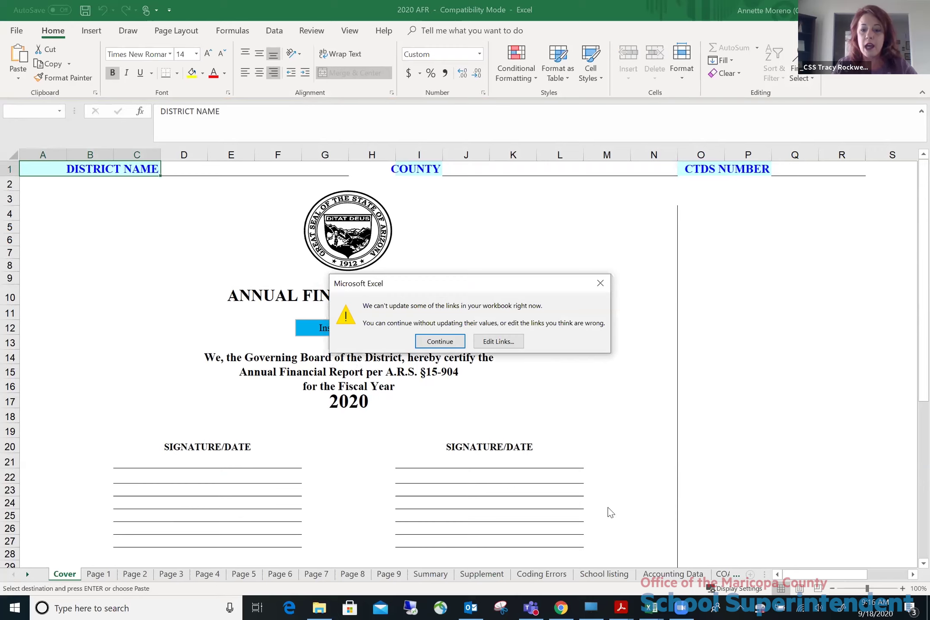
click(444, 342)
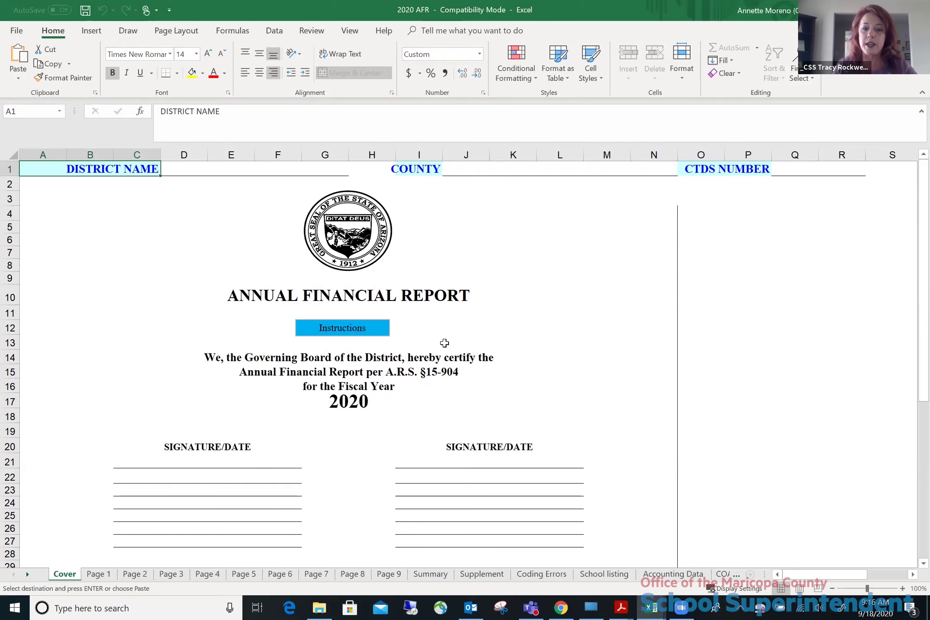
Paste the copied account rows into the Accounting Data sheet of the 2020 AFR workbook, starting at cell A2
click(680, 577)
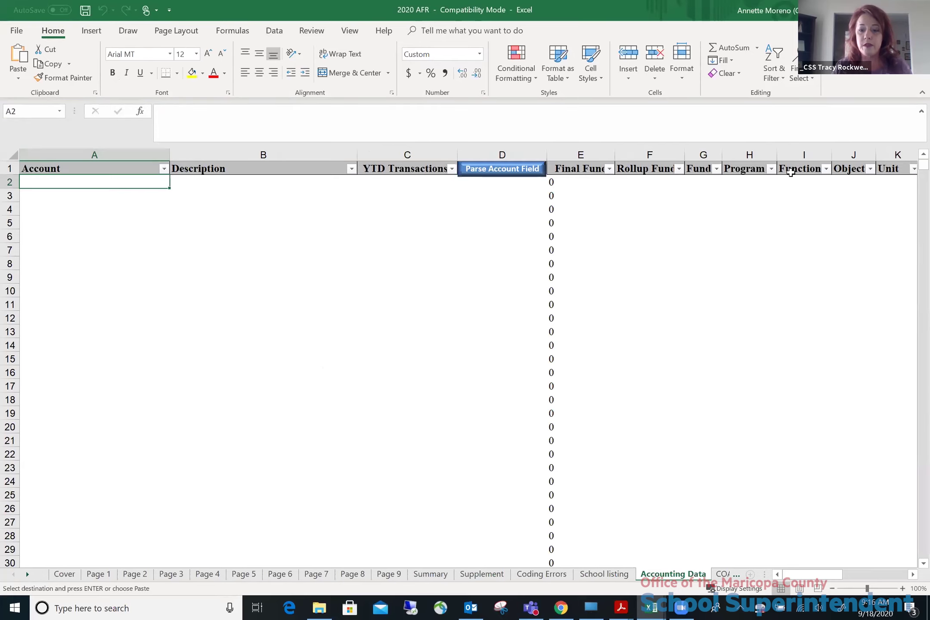
click(912, 575)
click(913, 575)
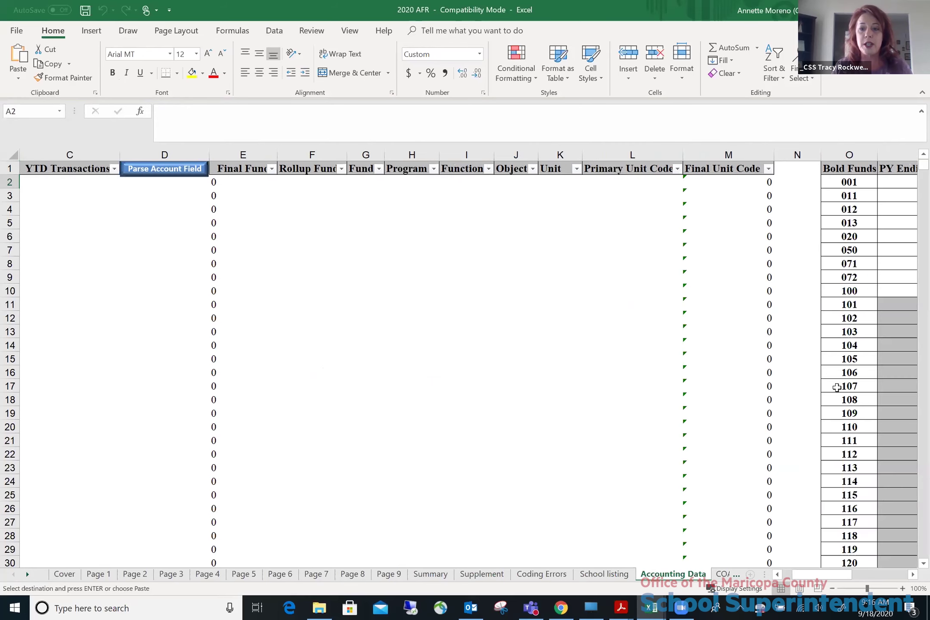
shift+click(708, 183)
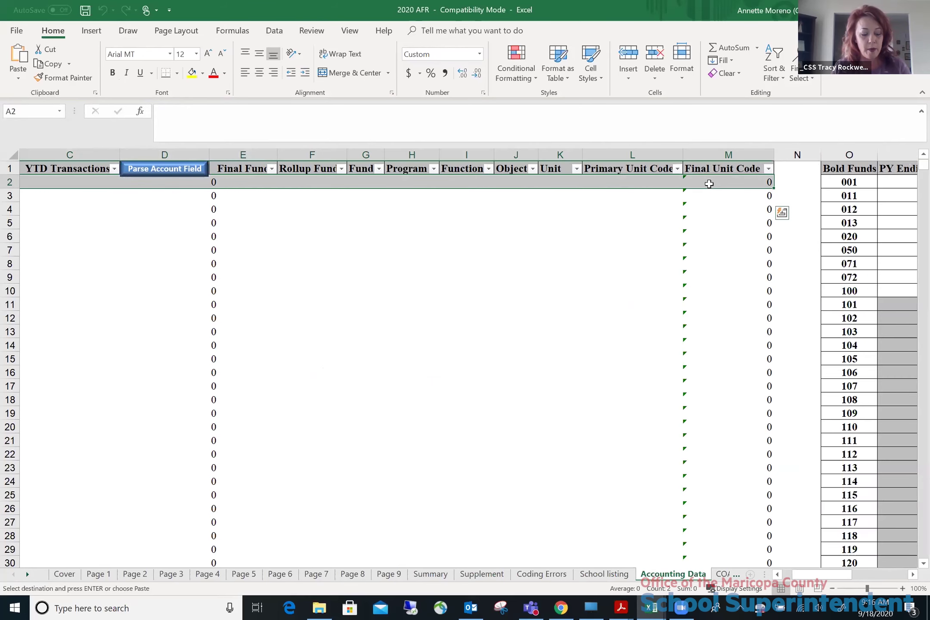
key(ctrl+shift+Down)
key(Return)
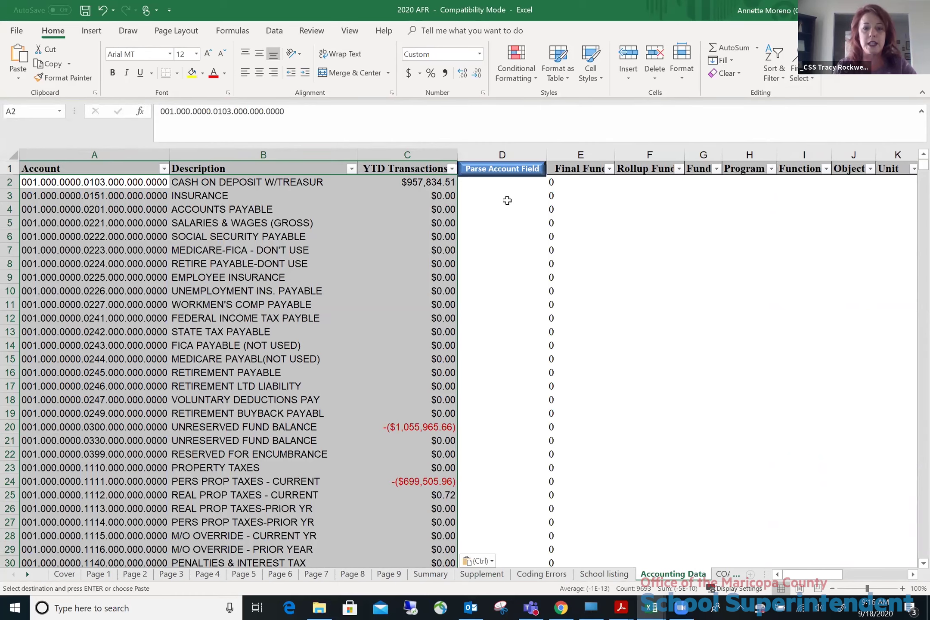
Parse the account field on the Accounting Data sheet, replacing the data already in the destination columns
click(497, 176)
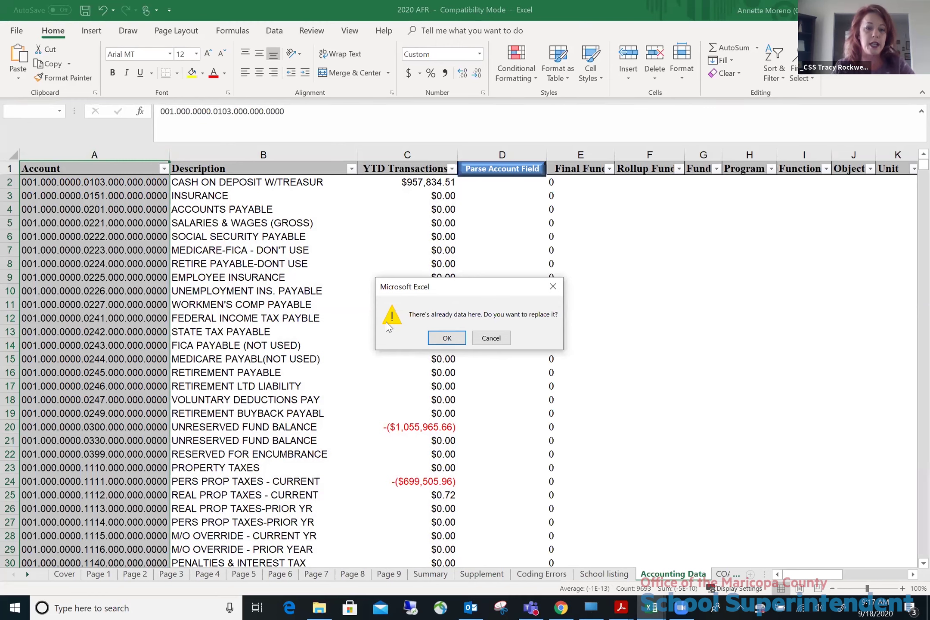
click(436, 343)
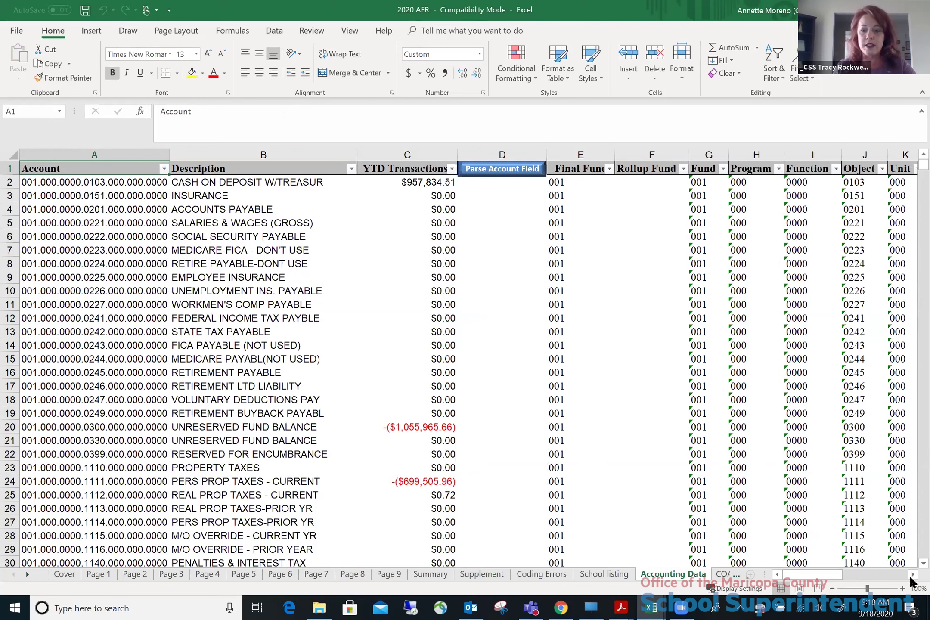
click(903, 593)
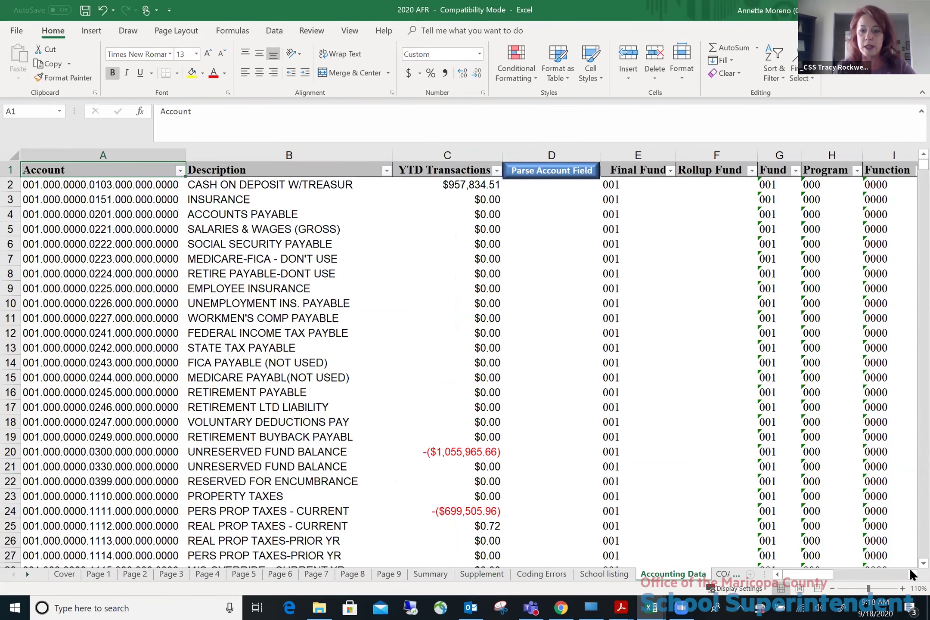
Filter the Final Fund column on the Accounting Data sheet to show only the cells coloured red
click(910, 574)
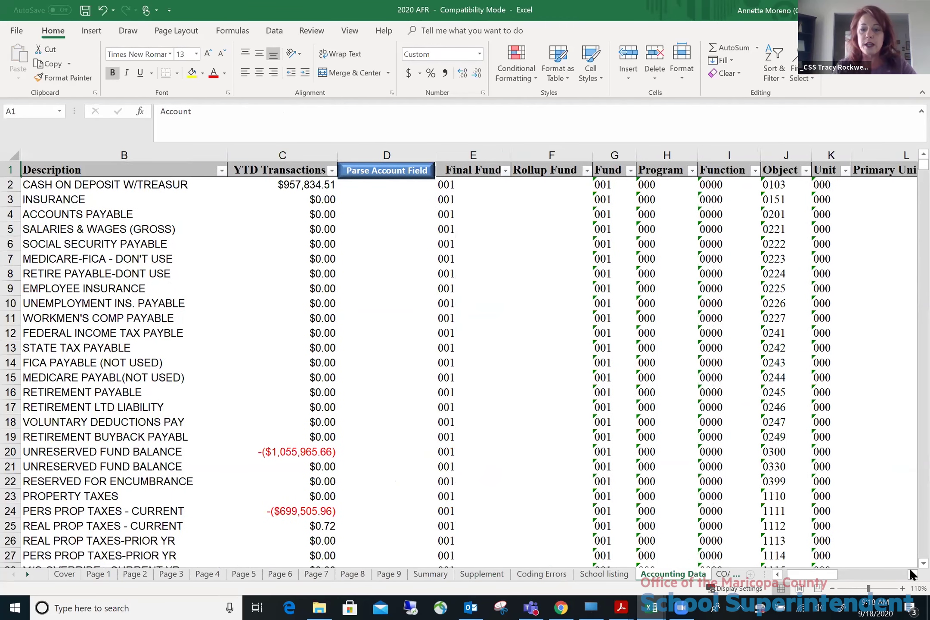
click(912, 574)
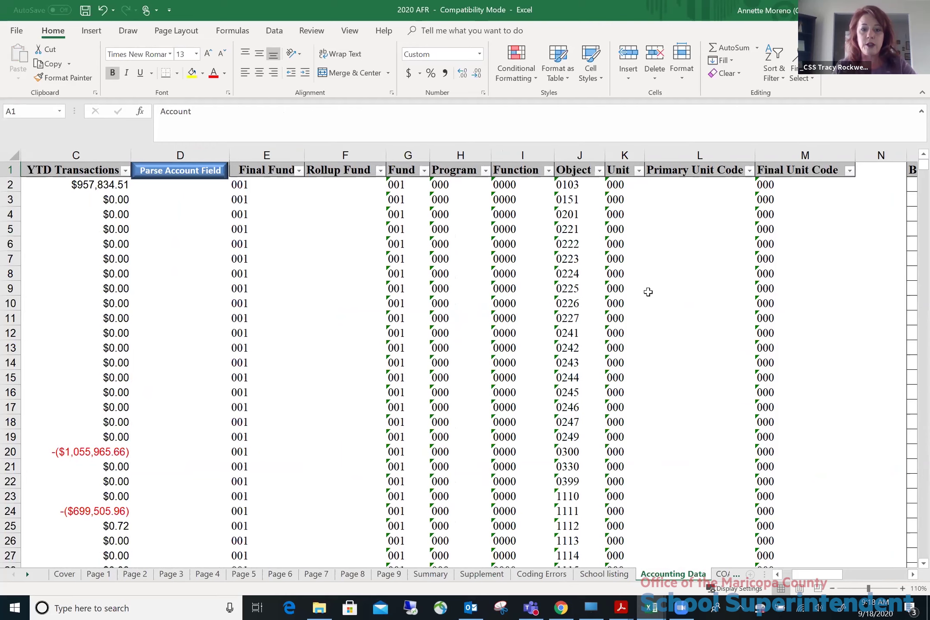
click(299, 172)
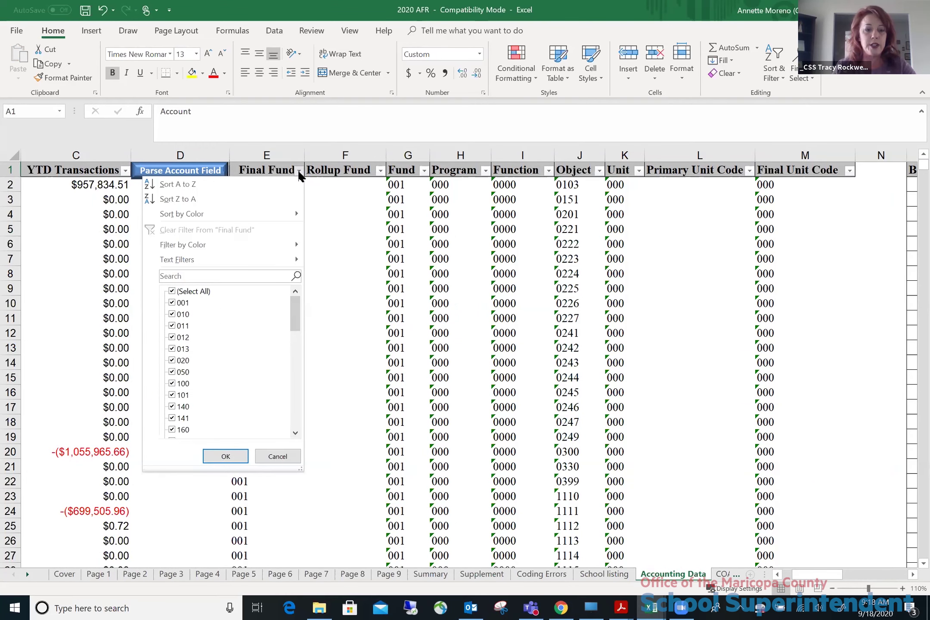
mouse_move(283, 249)
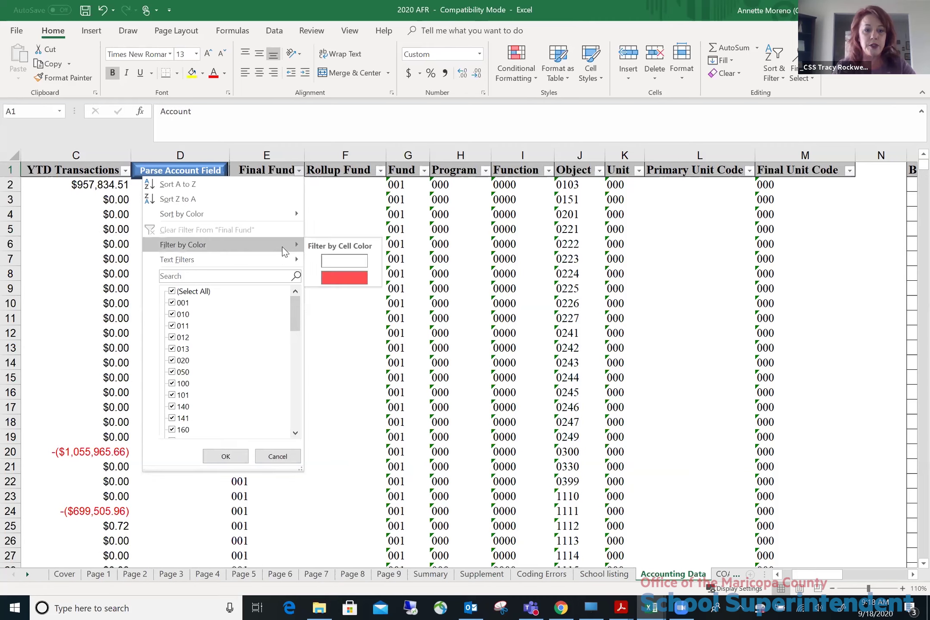
click(336, 278)
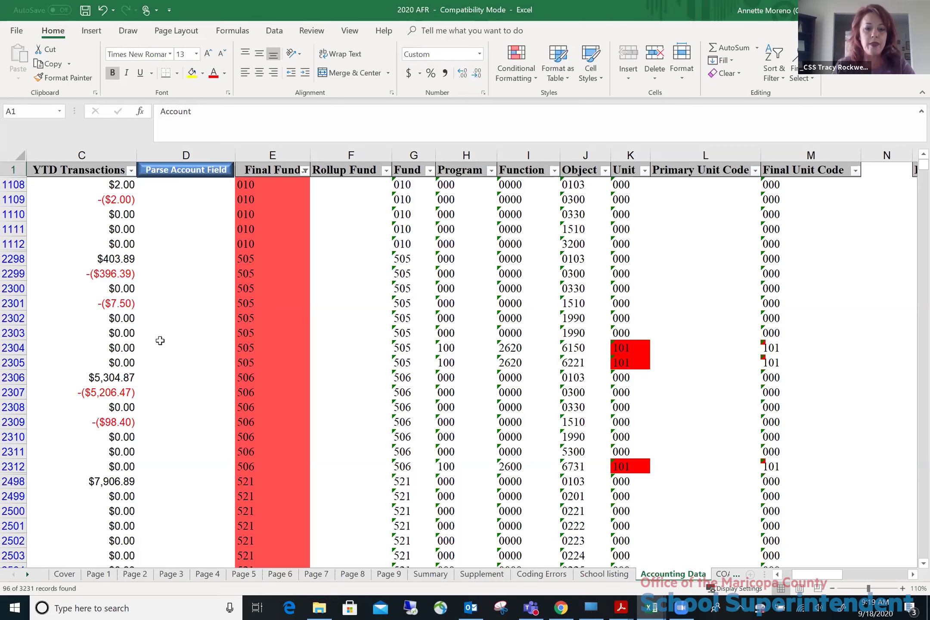
Enter rollup fund 011 for the fund 010 Cash on Deposit account in row 1108
click(10, 333)
drag(9, 347, 9, 378)
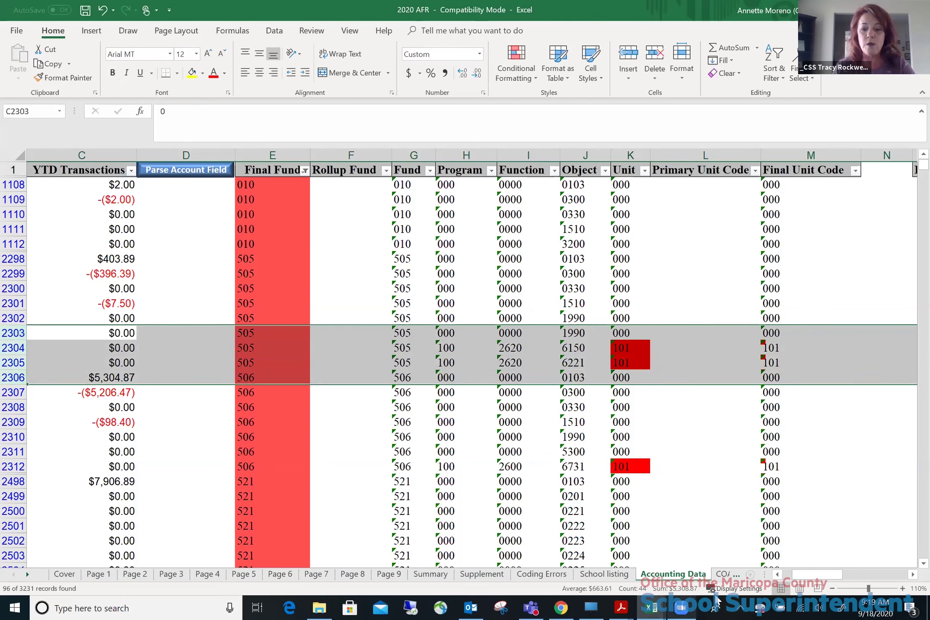
click(782, 572)
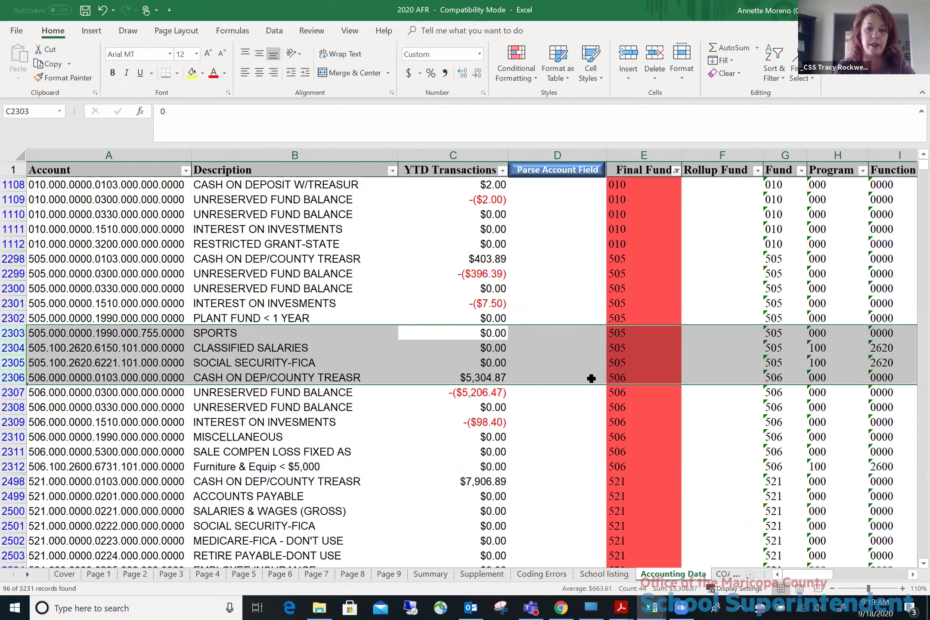
click(618, 243)
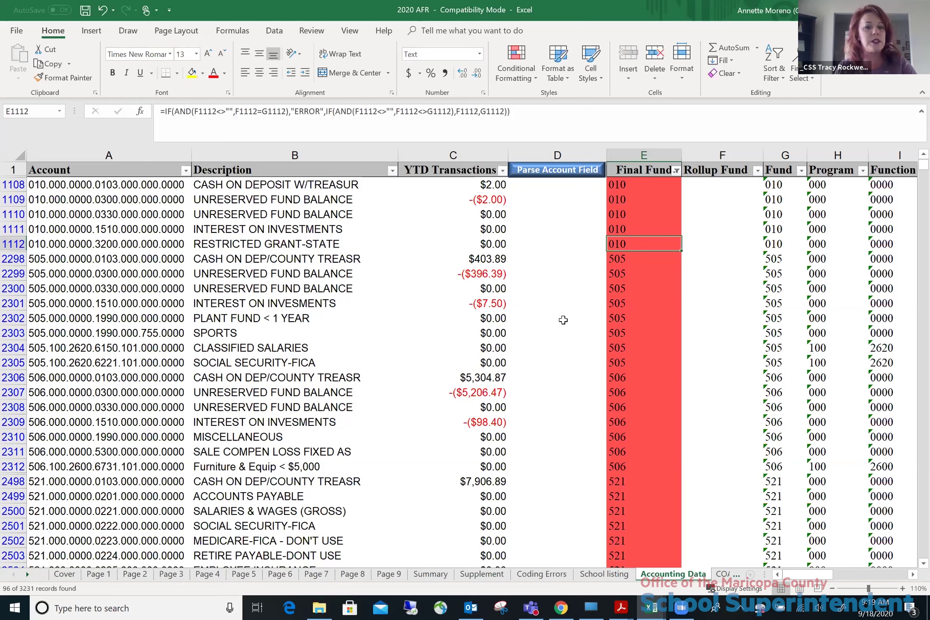
click(736, 185)
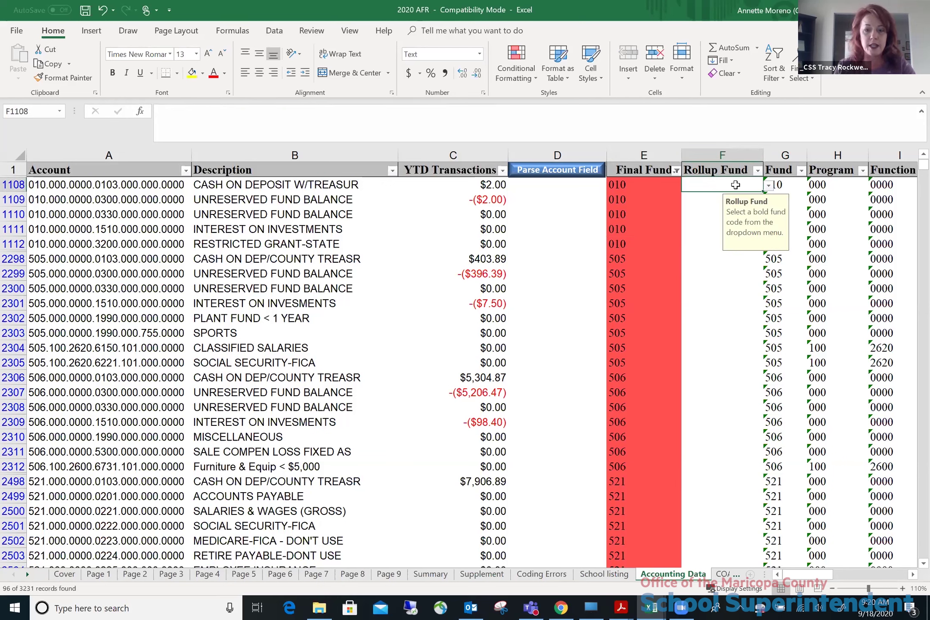
text(011)
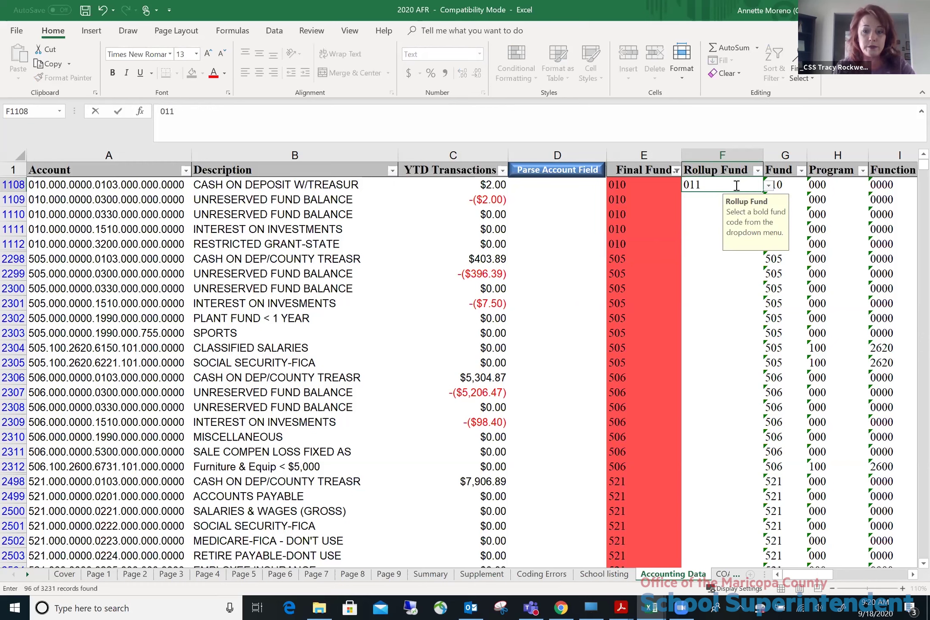
key(Return)
key(Return)
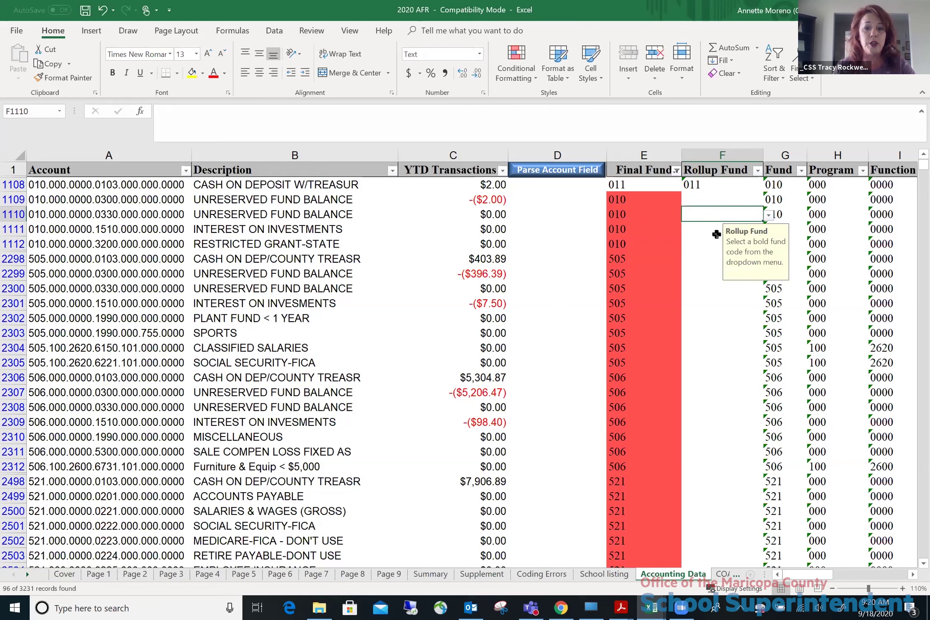
Enter rollup fund 520 for the fund 521 cash on deposit account in row 2498
click(627, 261)
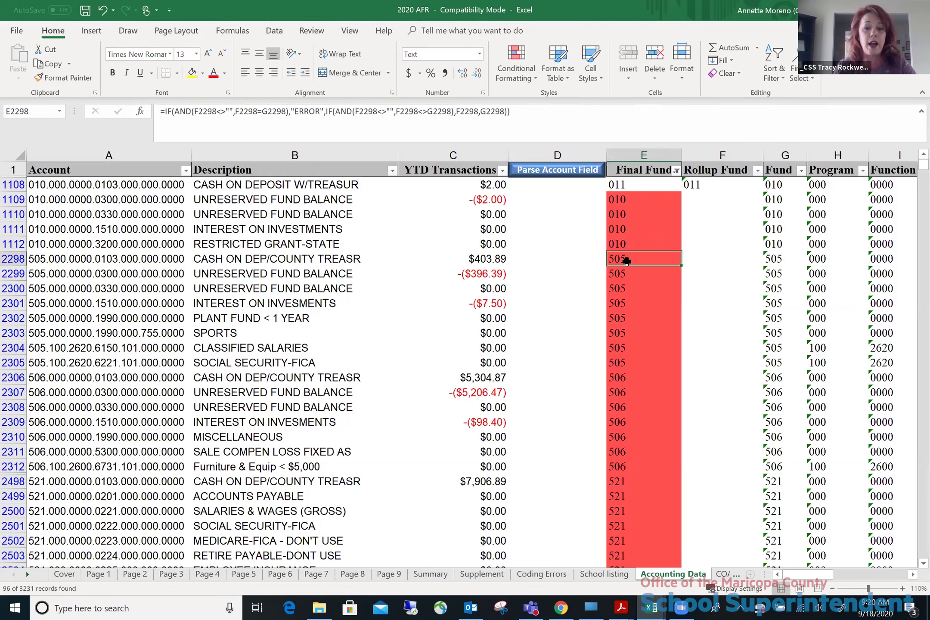
click(719, 255)
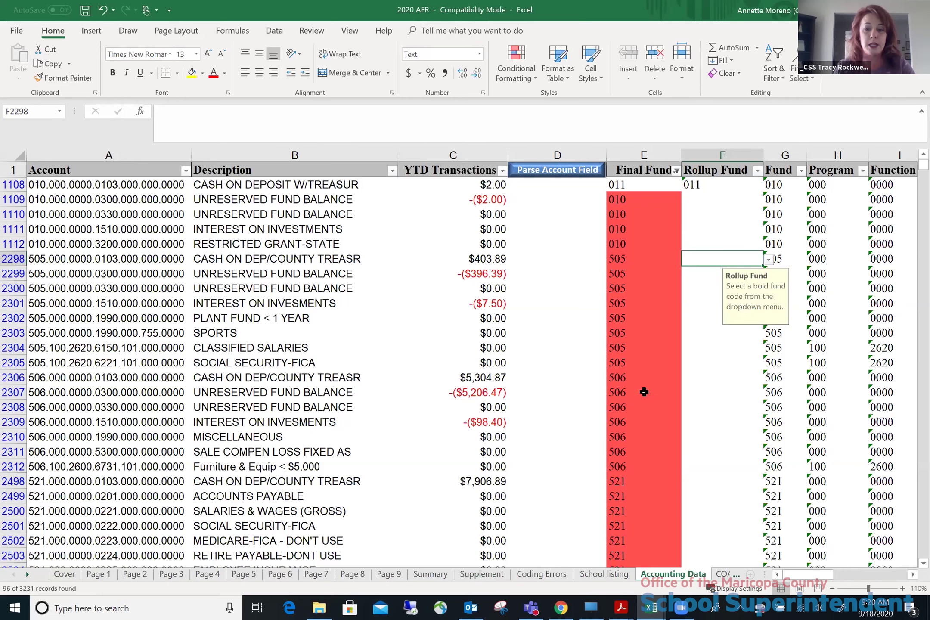
click(642, 476)
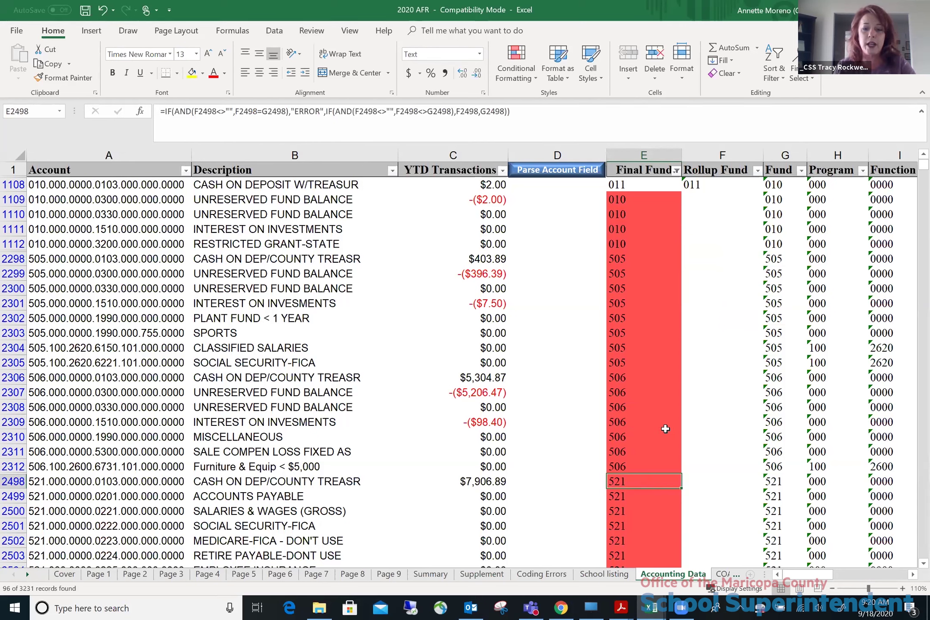
click(728, 482)
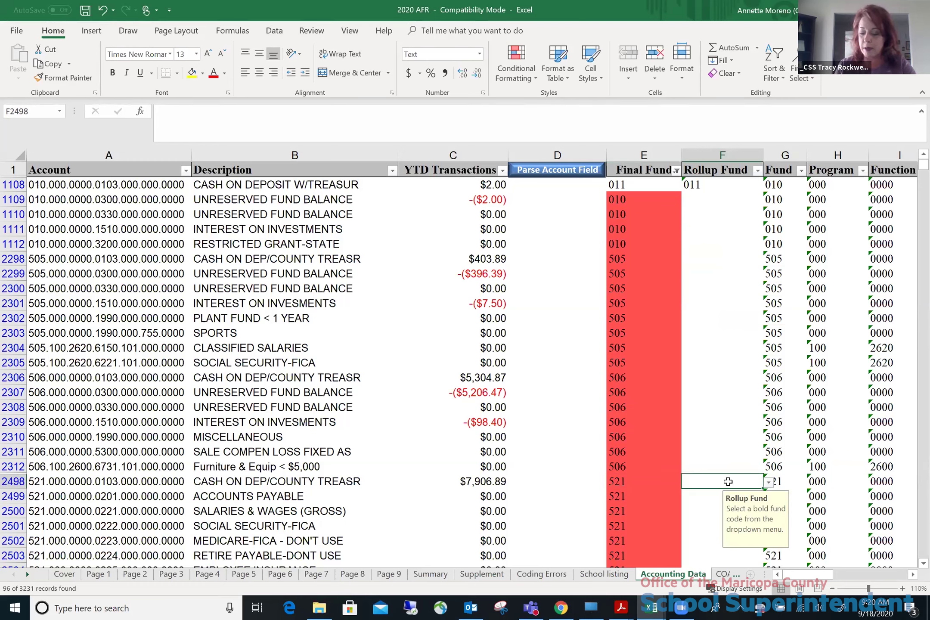
text(520)
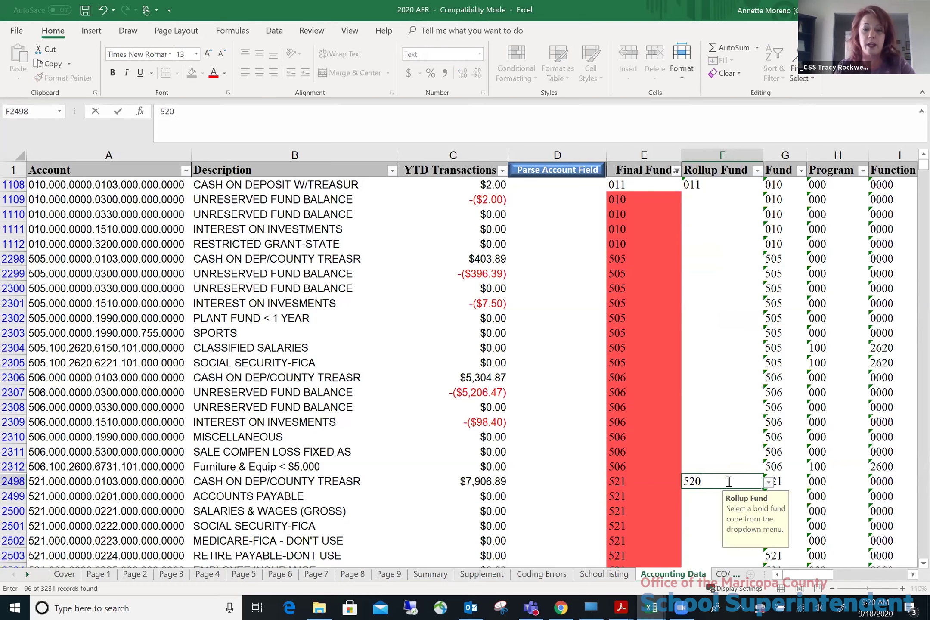
key(Return)
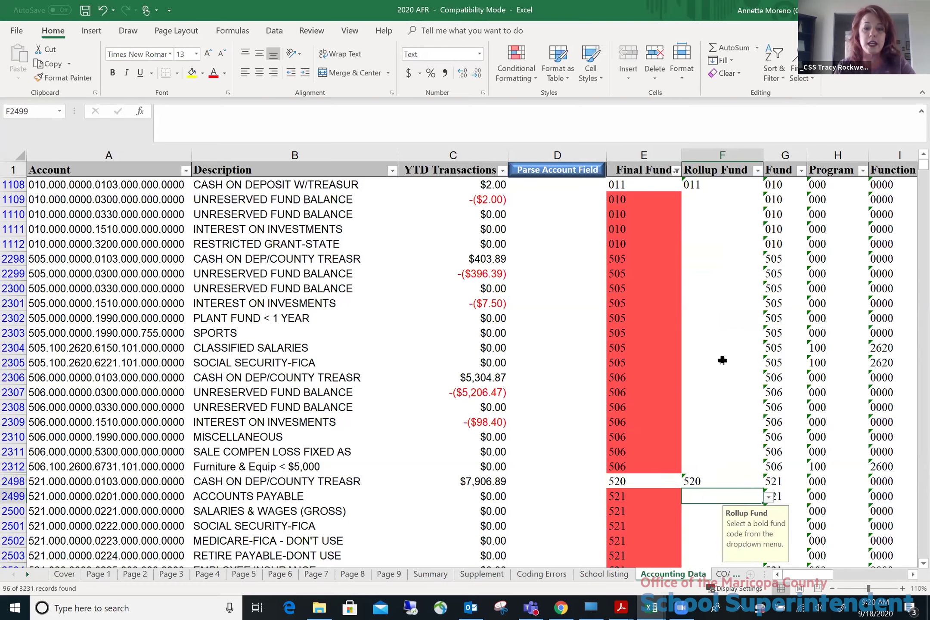
Enter rollup fund 500 for the fund 506 Furniture & Equip account in row 2312
scroll(716, 424, down, 3)
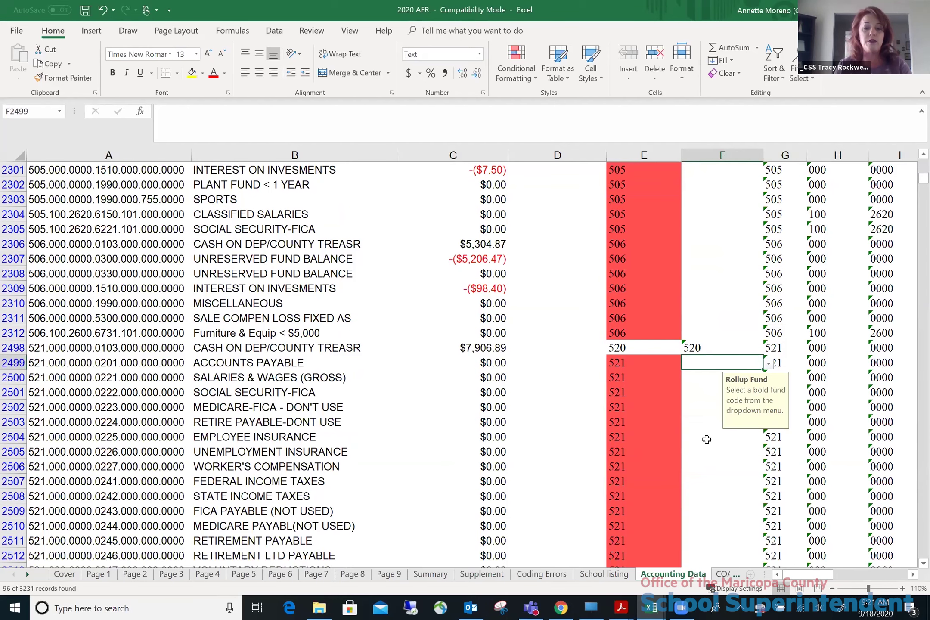
scroll(707, 439, down, 2)
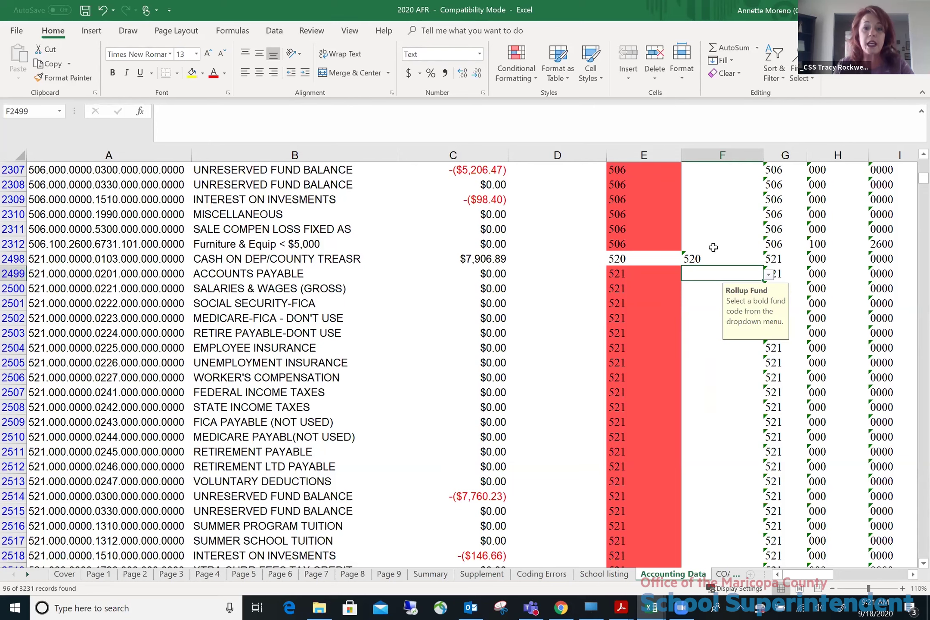
click(713, 243)
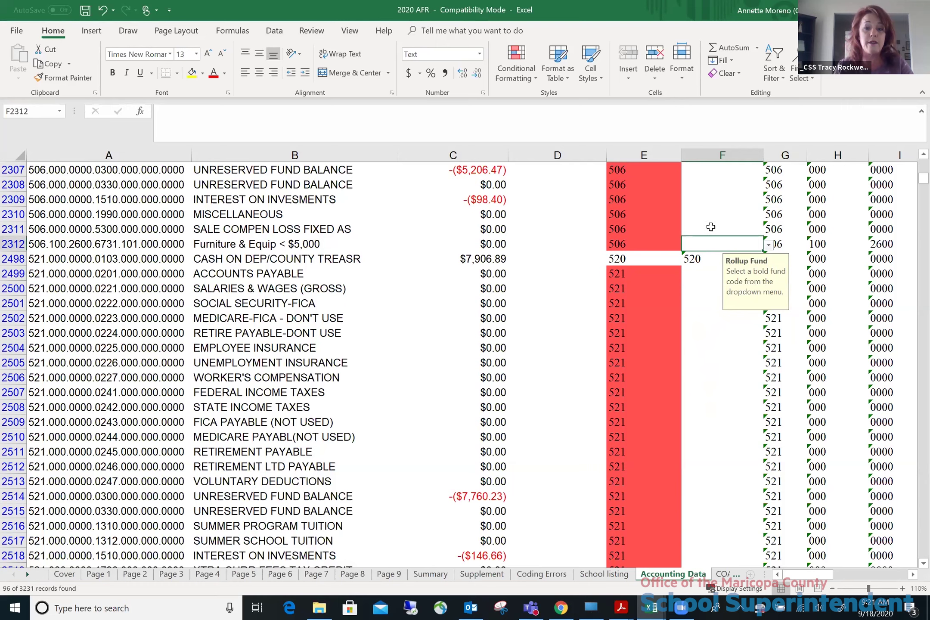
text(500)
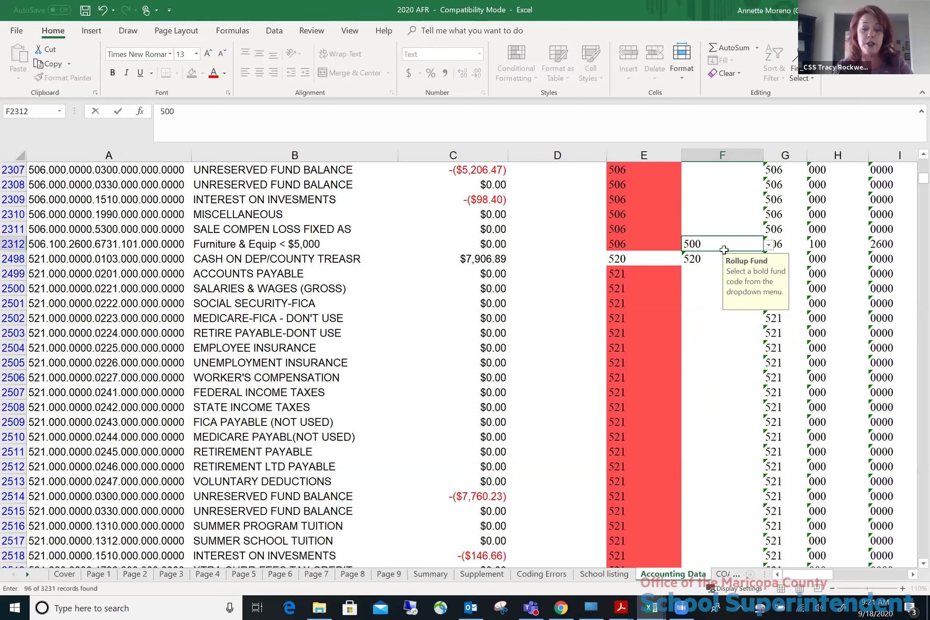
key(Return)
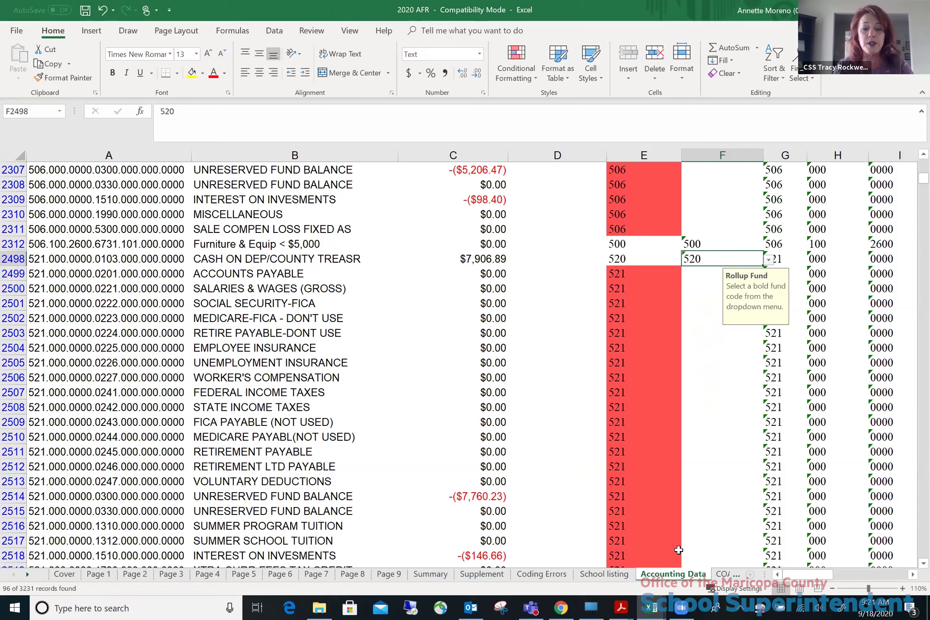
Look through the rest of the filtered accounts for Final Fund cells still lacking a rollup fund
scroll(658, 481, down, 3)
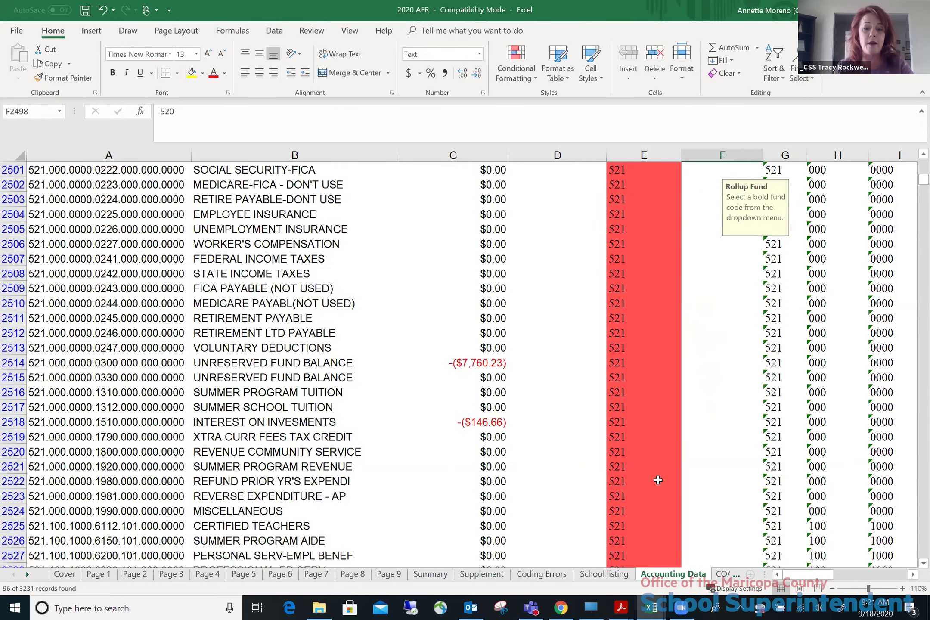
scroll(658, 480, down, 3)
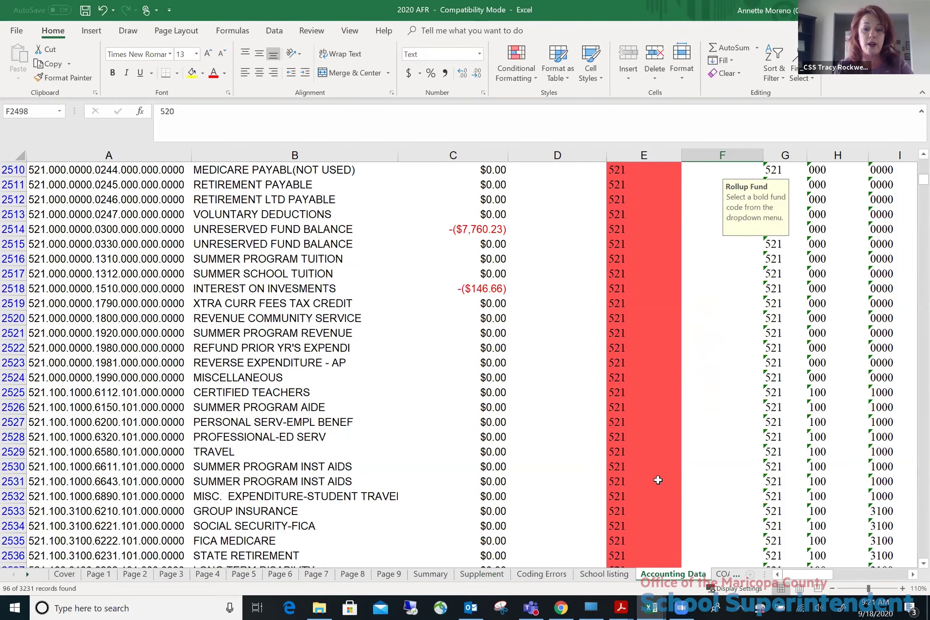
scroll(658, 480, down, 5)
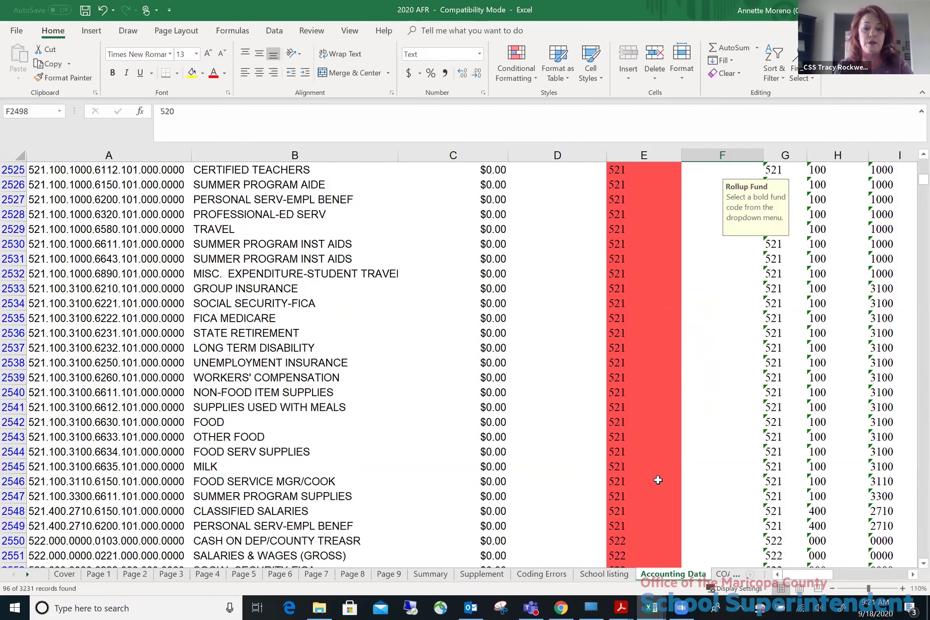
scroll(659, 481, down, 6)
scroll(659, 481, down, 6)
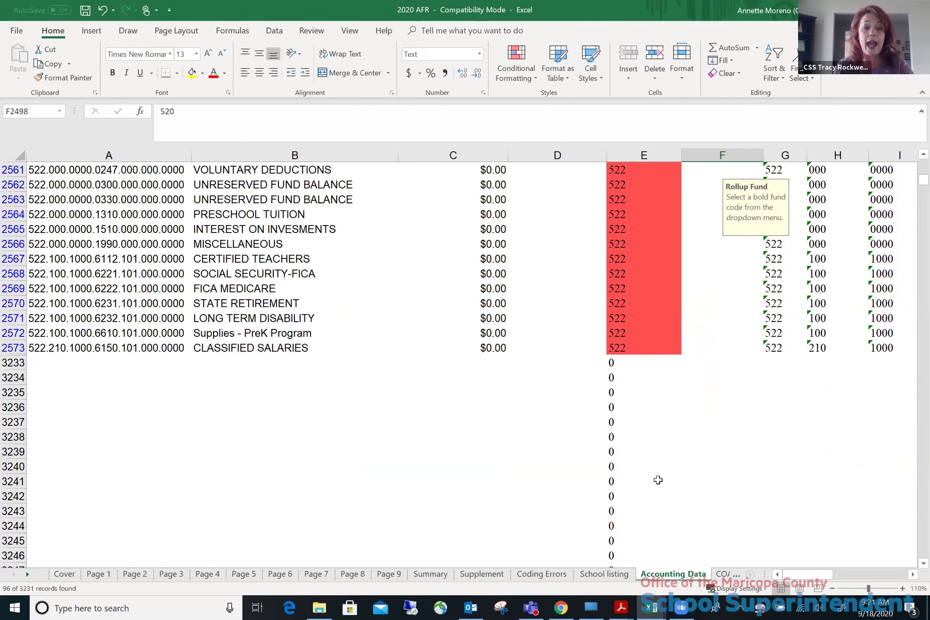
scroll(644, 438, up, 8)
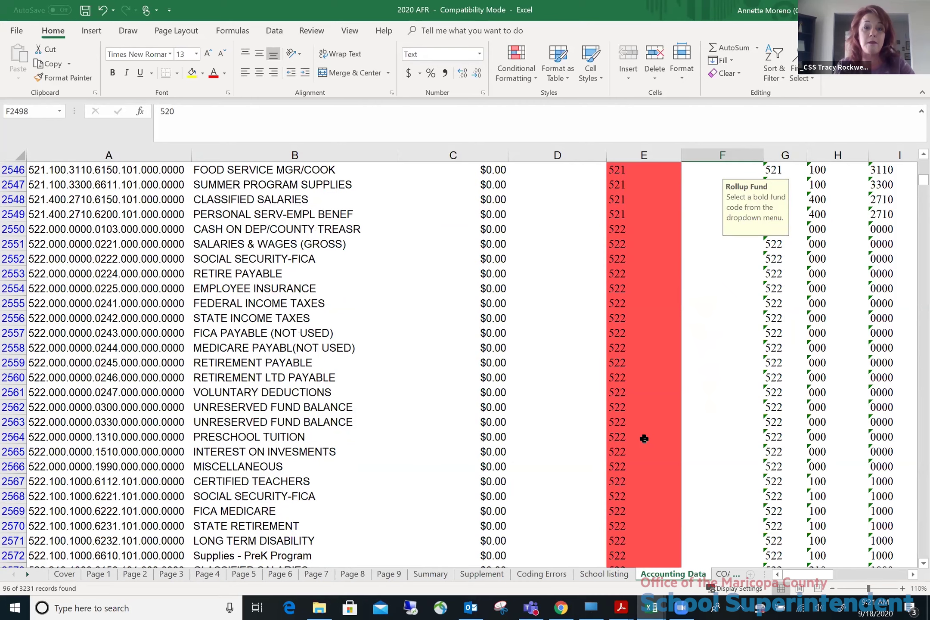
scroll(644, 439, up, 10)
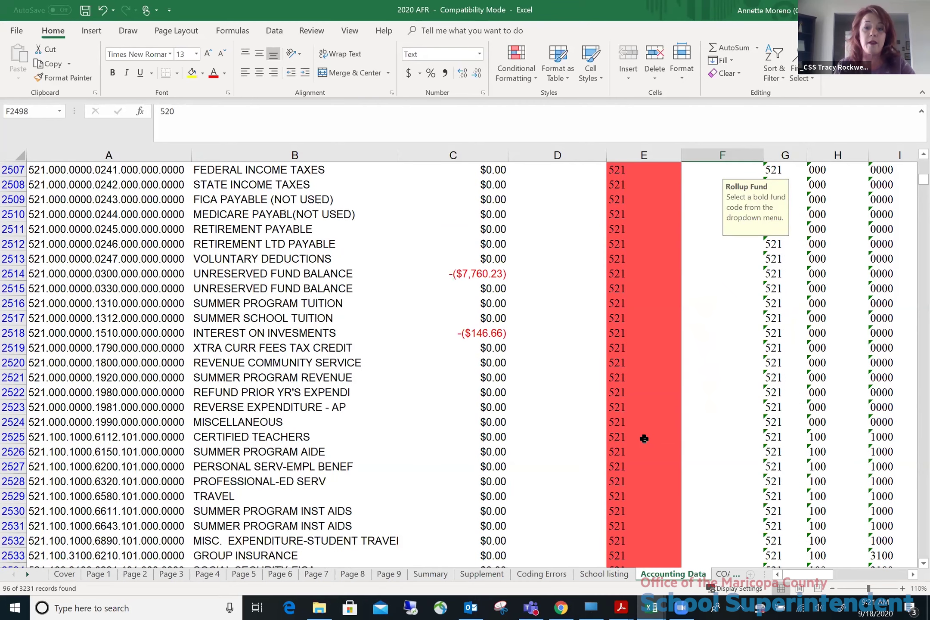
scroll(644, 439, up, 10)
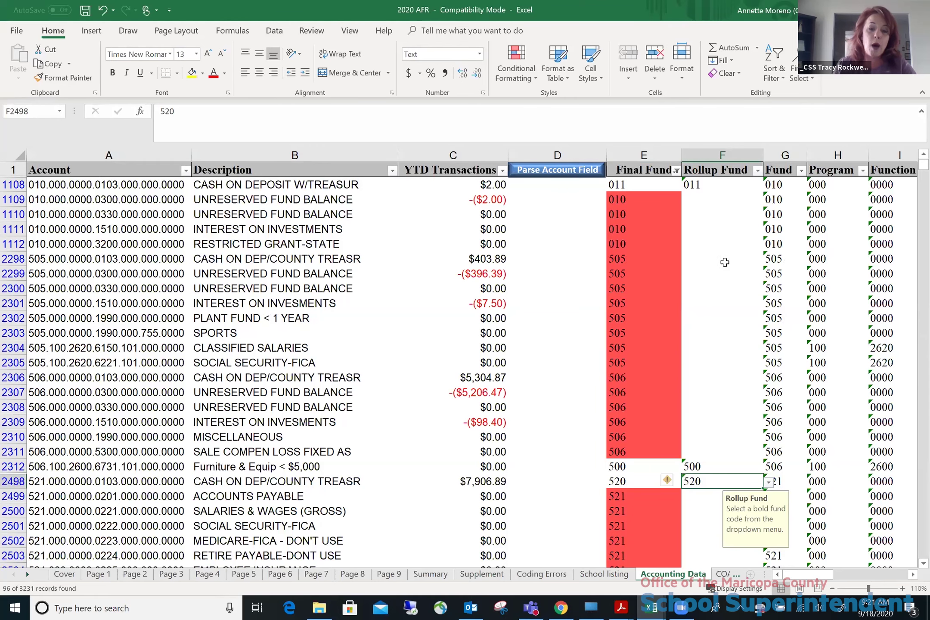
Examine the alert list on the Cover sheet, selecting the alert about the Rollup Fund column in cell P13
click(68, 574)
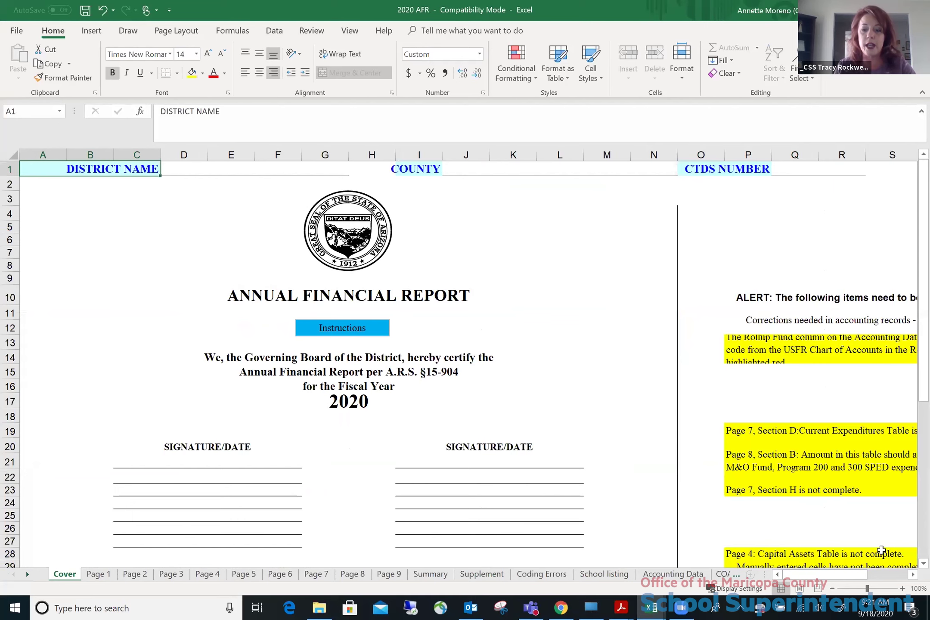
click(913, 575)
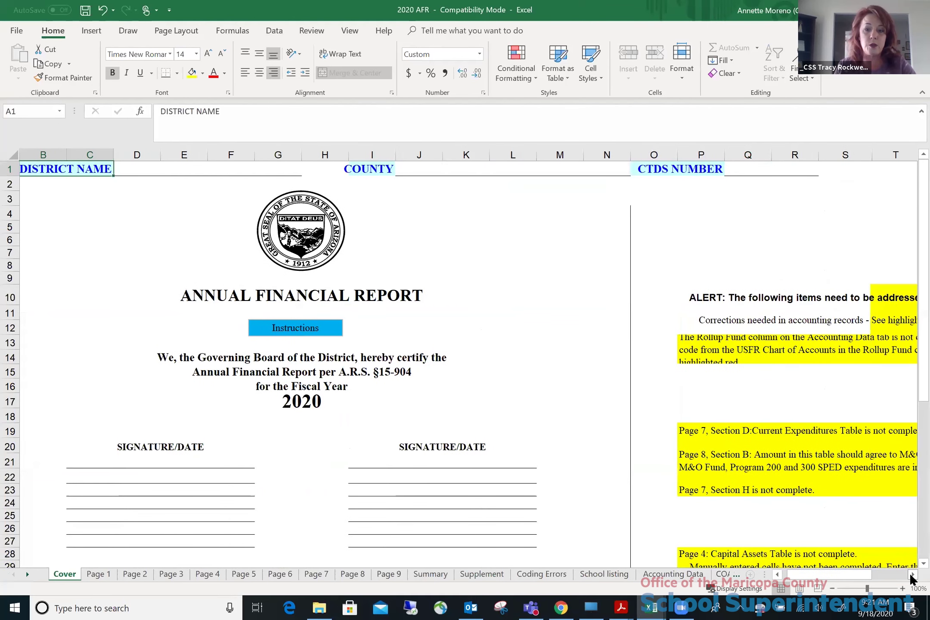
click(913, 574)
click(913, 575)
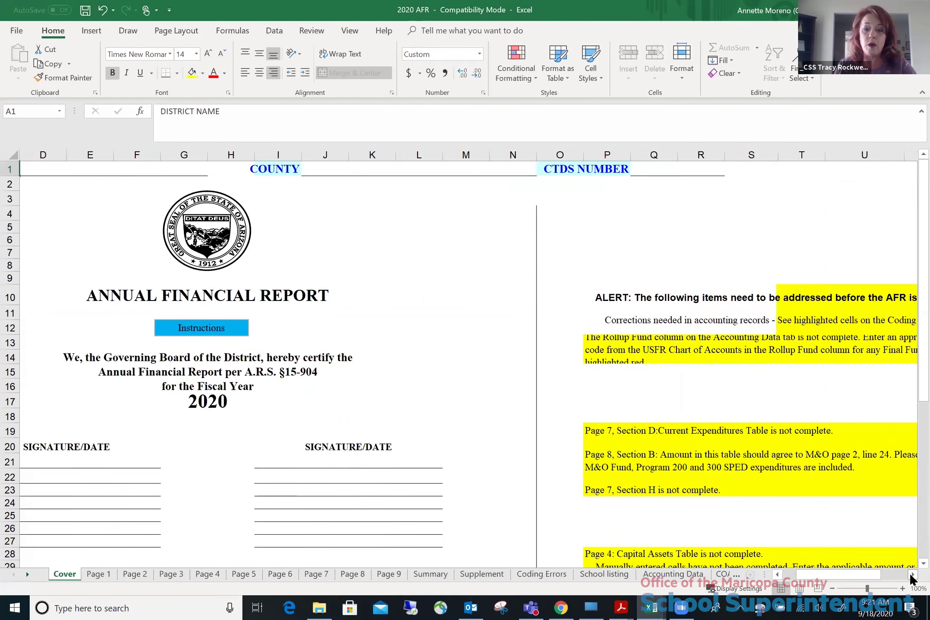
click(913, 575)
click(904, 589)
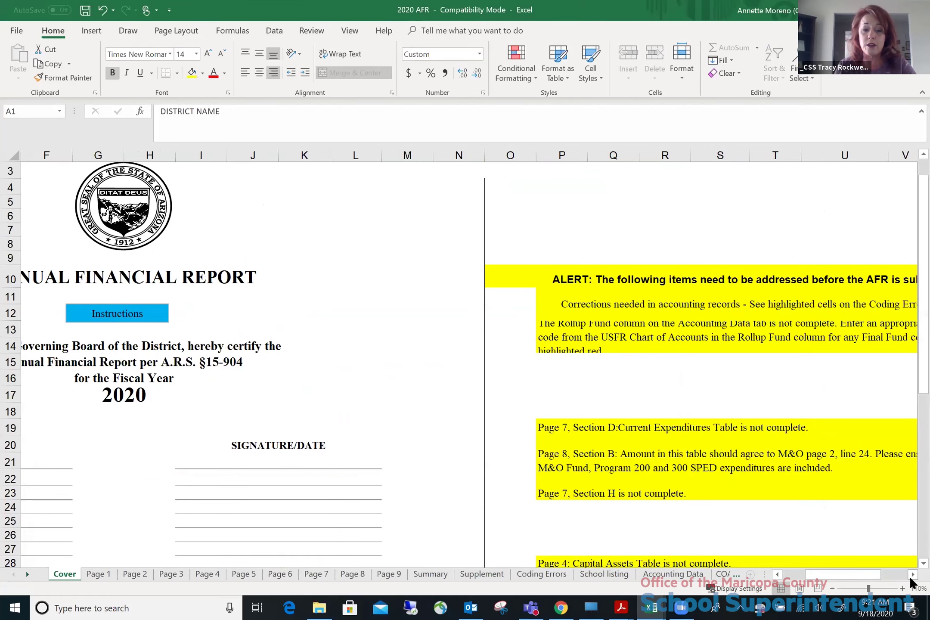
click(913, 575)
click(913, 574)
click(913, 574)
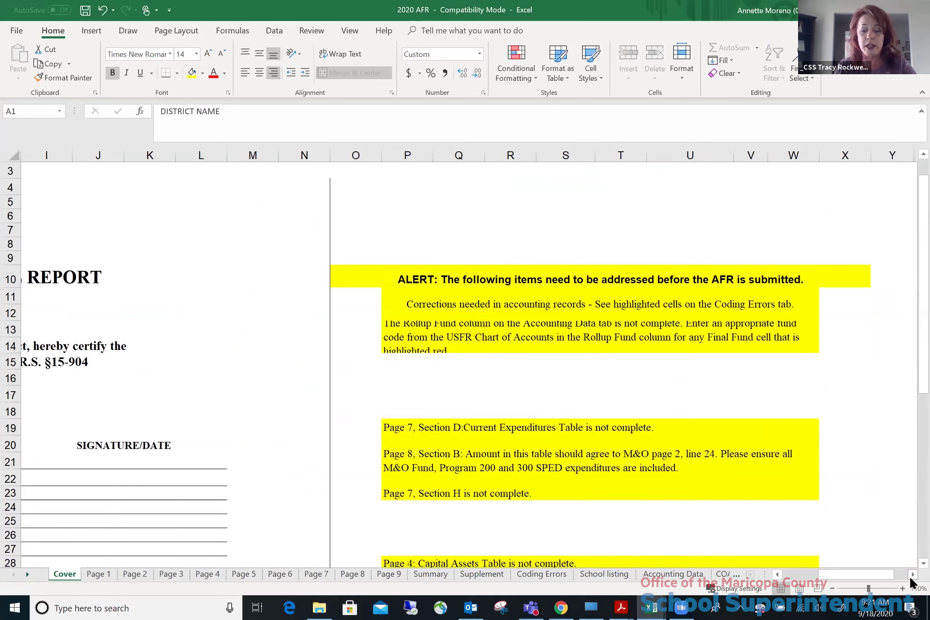
click(534, 327)
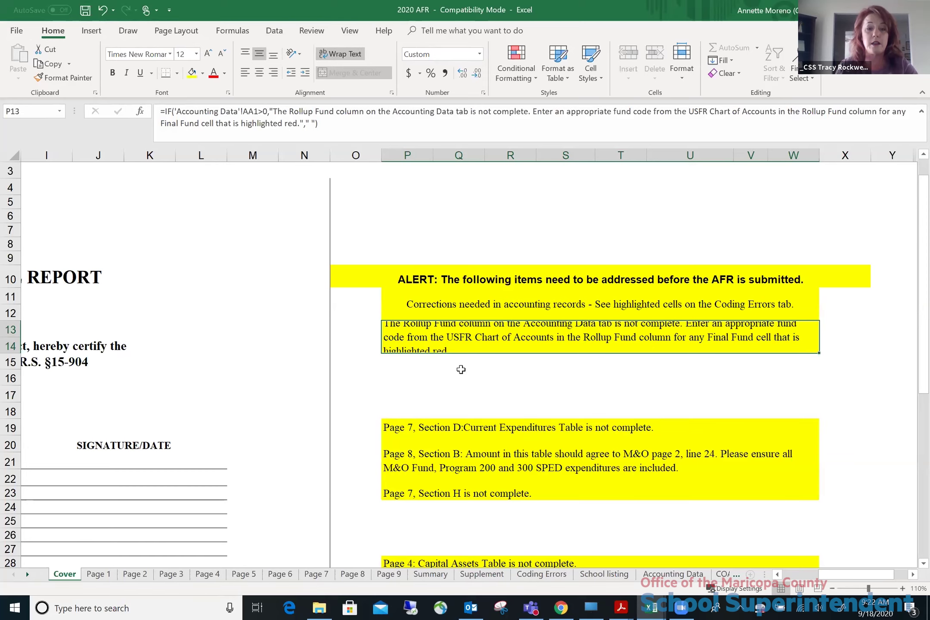
Save the 2020 AFR workbook in its current format despite the compatibility issues and switch to the minEASE 9-18-20 folder in File Explorer
click(85, 13)
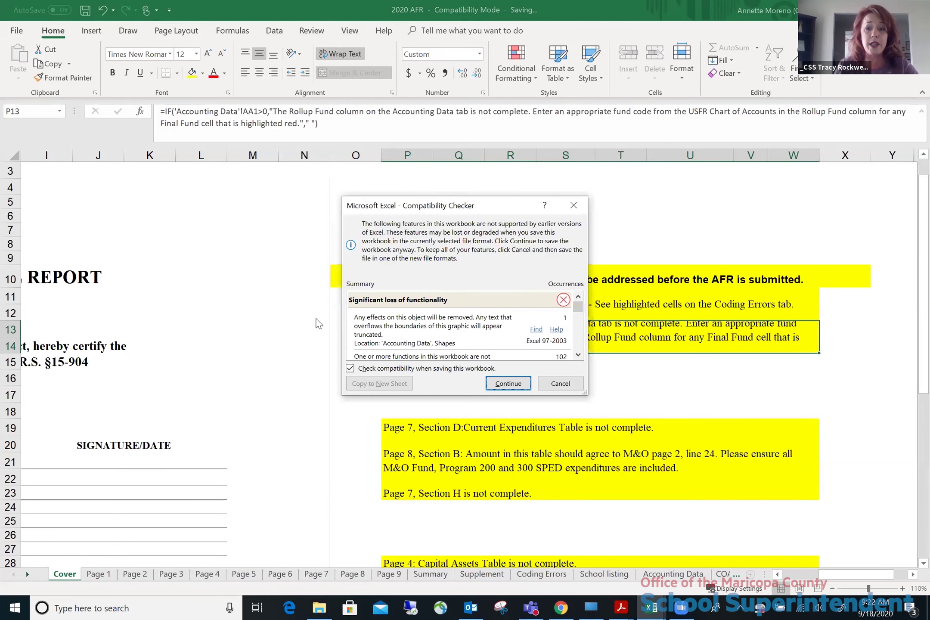
click(512, 384)
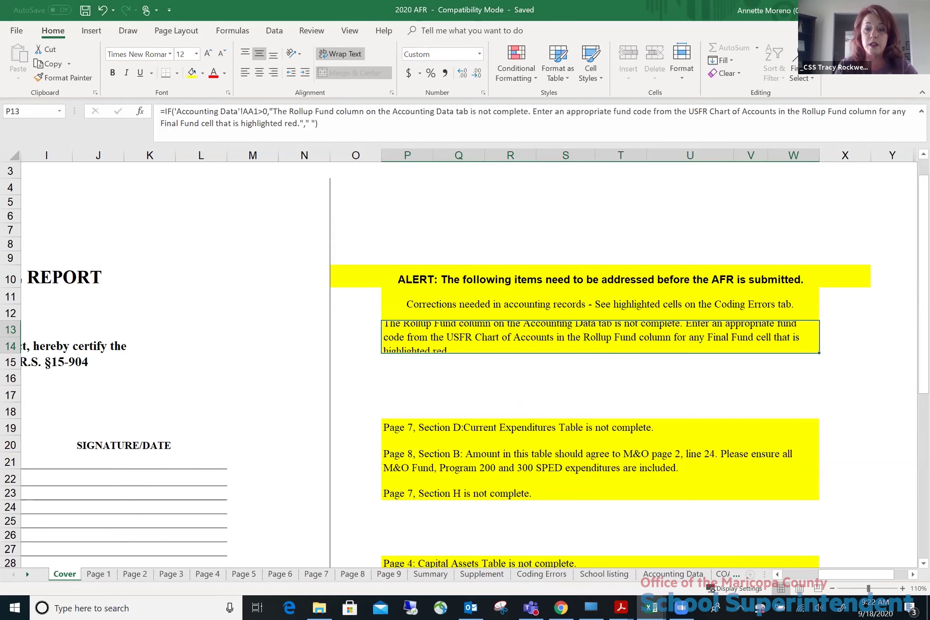
key(alt+Tab)
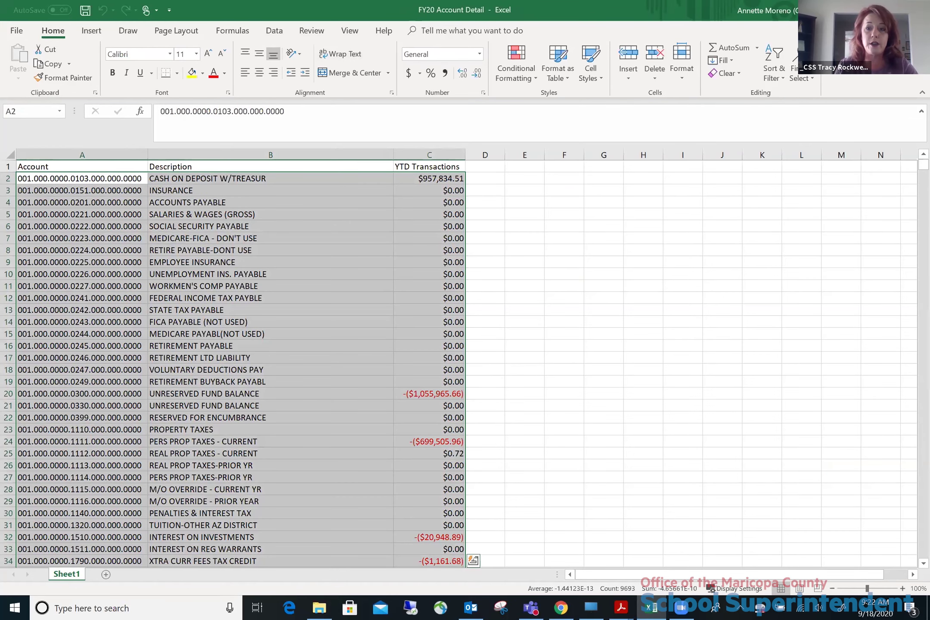
key(alt+Tab)
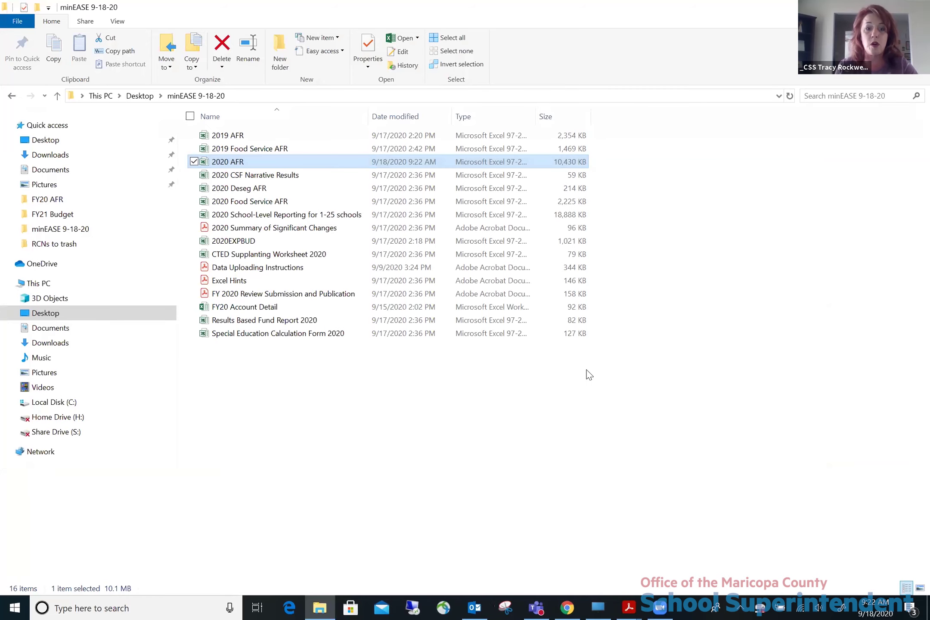
Open the 2019 AFR workbook and enable its content, continuing without updating the unavailable links
double_click(243, 137)
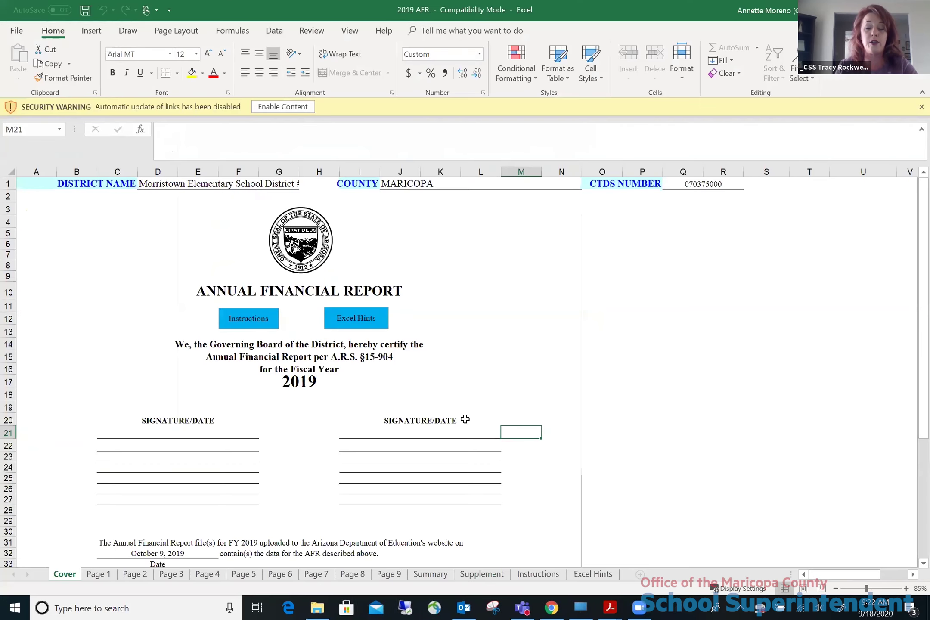
click(292, 110)
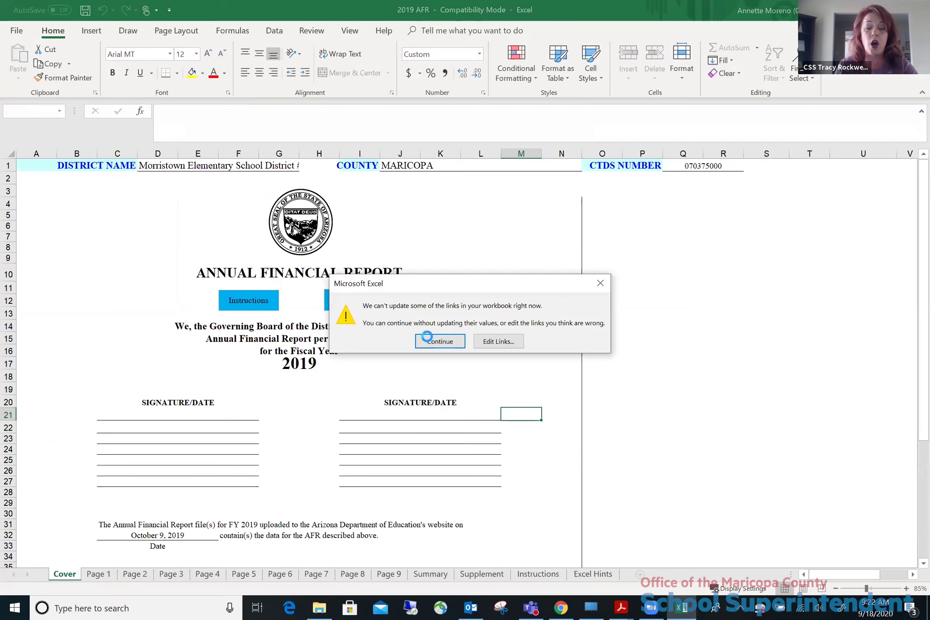
click(429, 339)
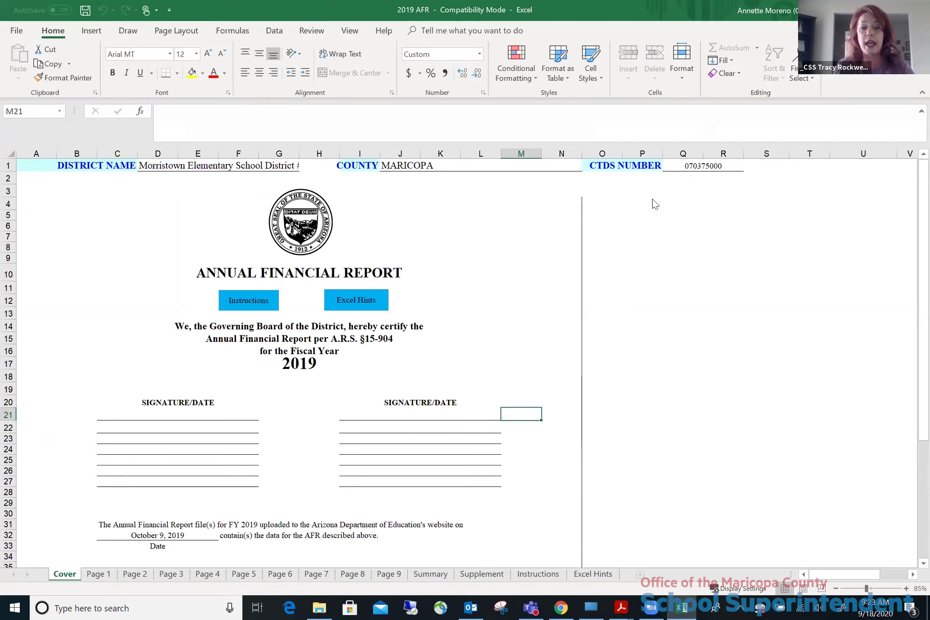
Open the 2020EXPBUD workbook from the minEASE 9-18-20 folder and enable its content, continuing past the unavailable links
key(alt+Tab)
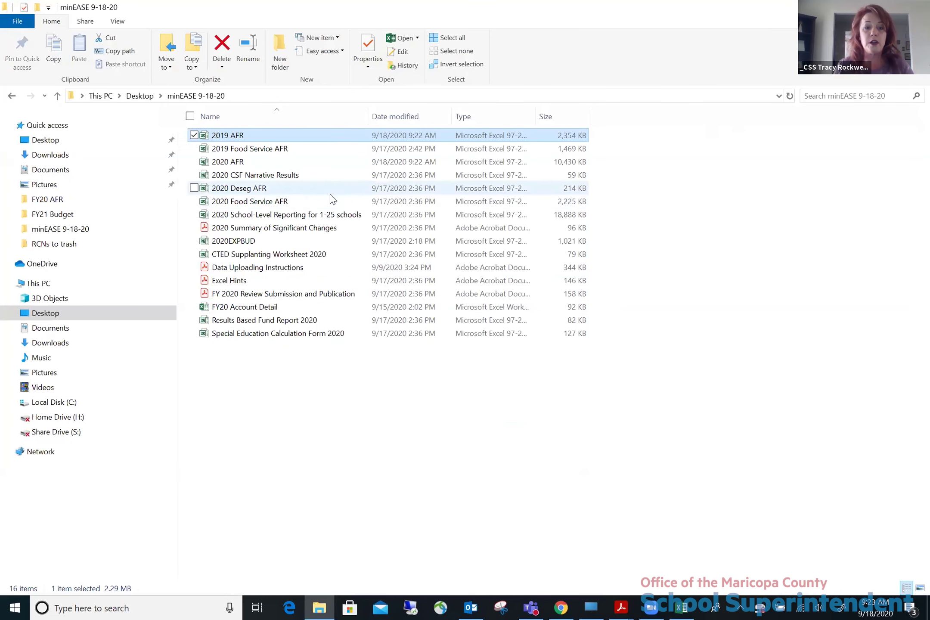
click(287, 243)
double_click(288, 243)
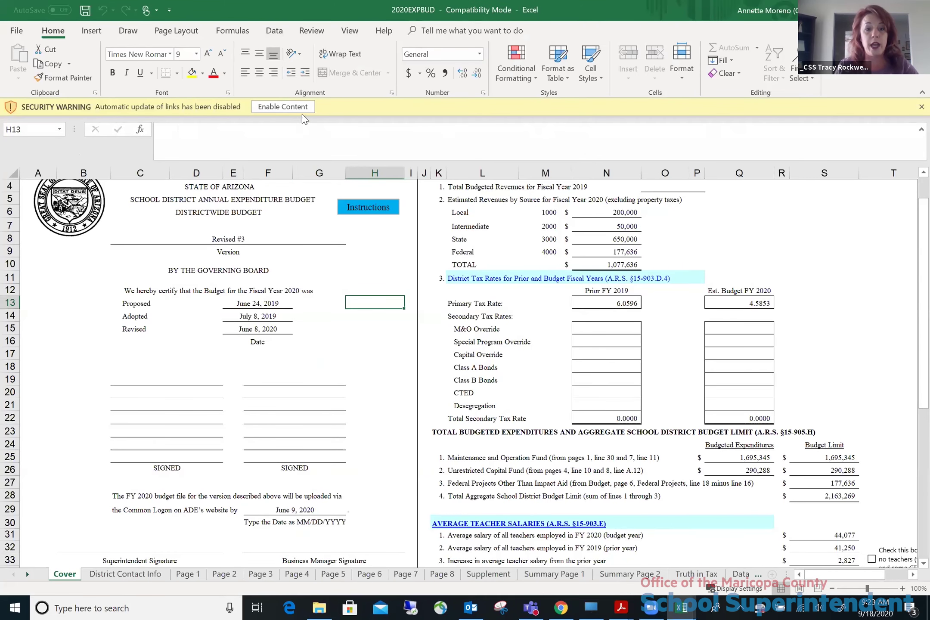
click(302, 108)
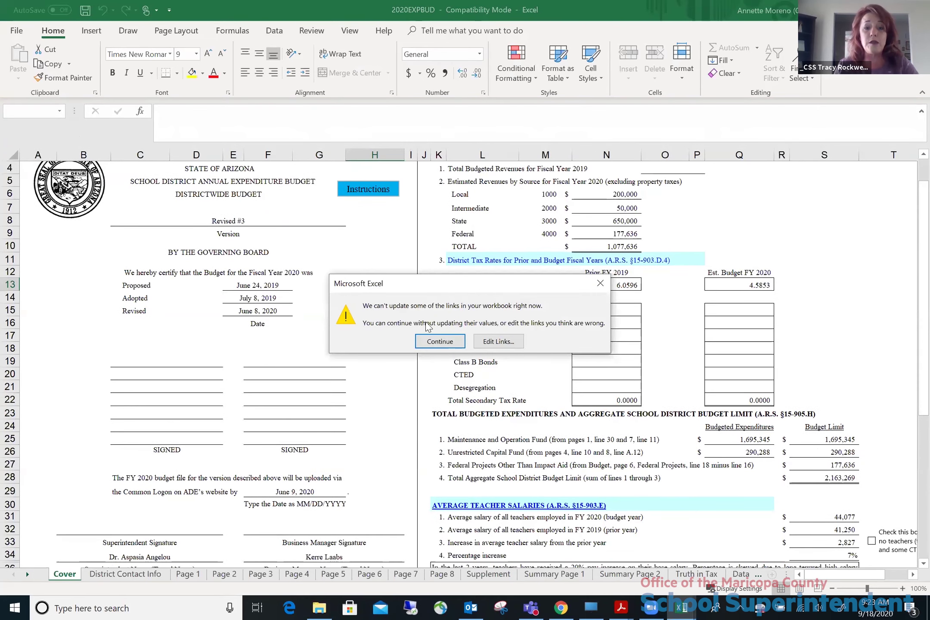
click(431, 341)
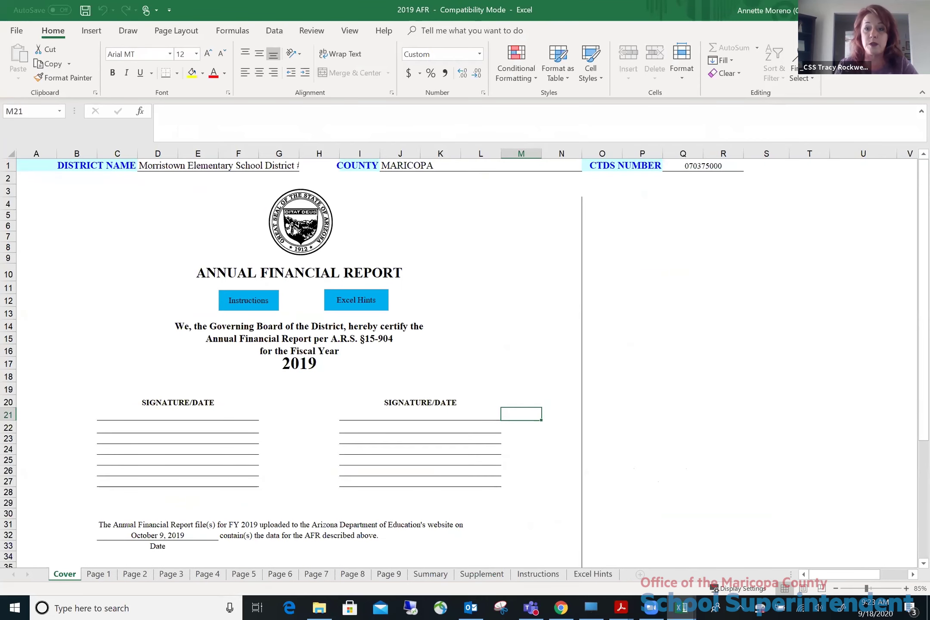
Reopen the 2020 AFR workbook from the minEASE 9-18-20 folder and update its external links, continuing past those unavailable
key(alt+Tab)
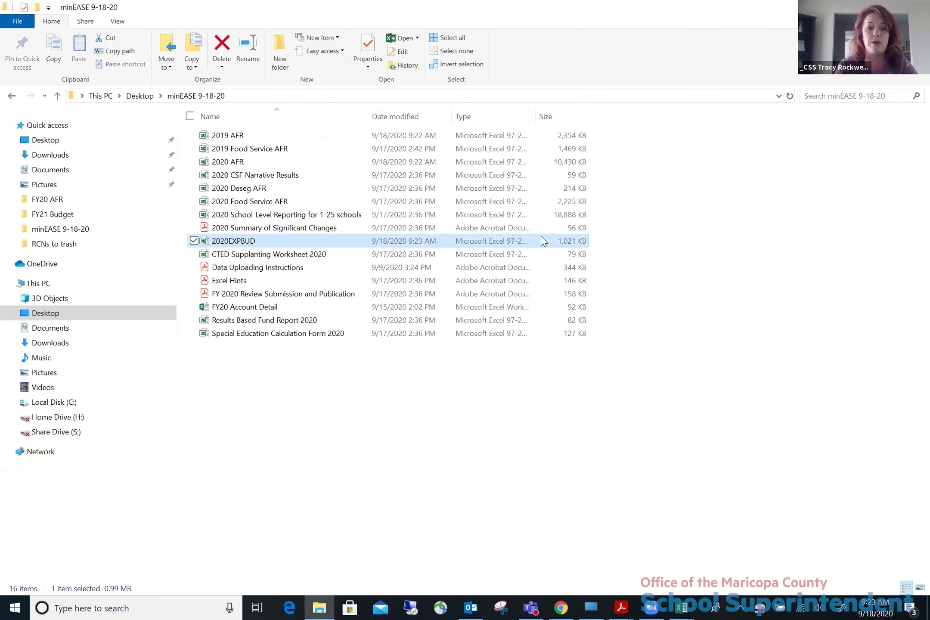
click(217, 161)
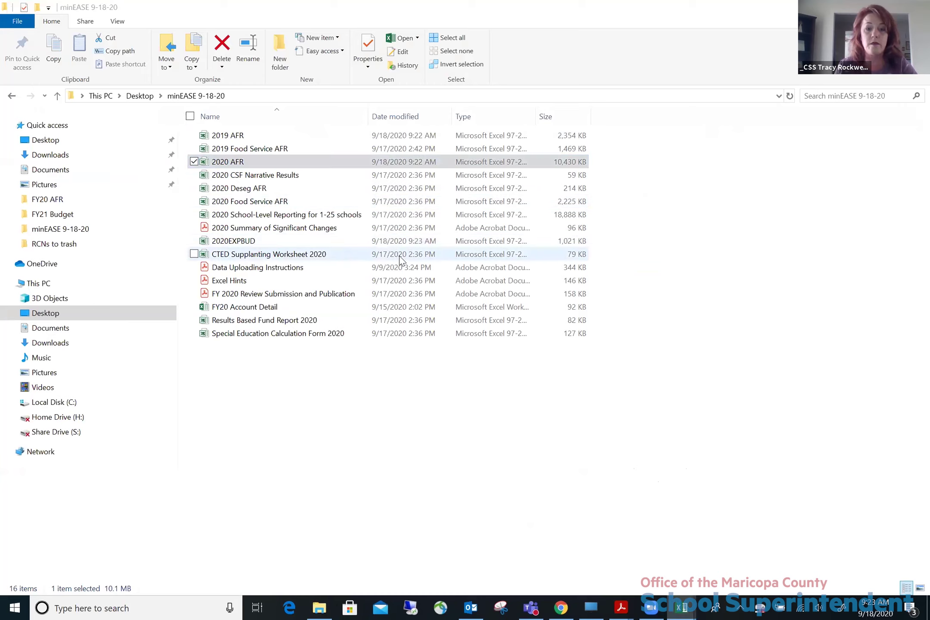
key(Return)
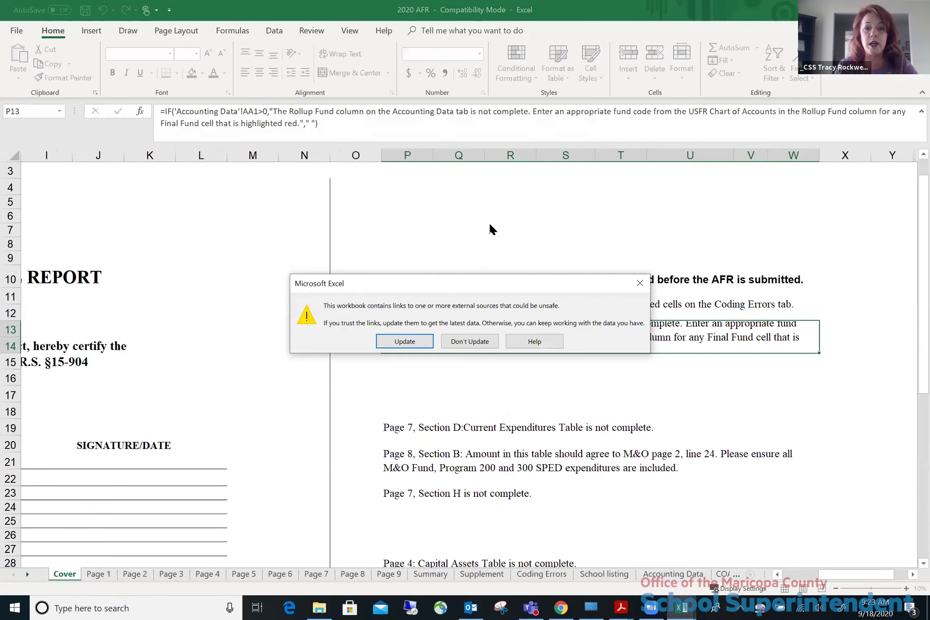
click(410, 341)
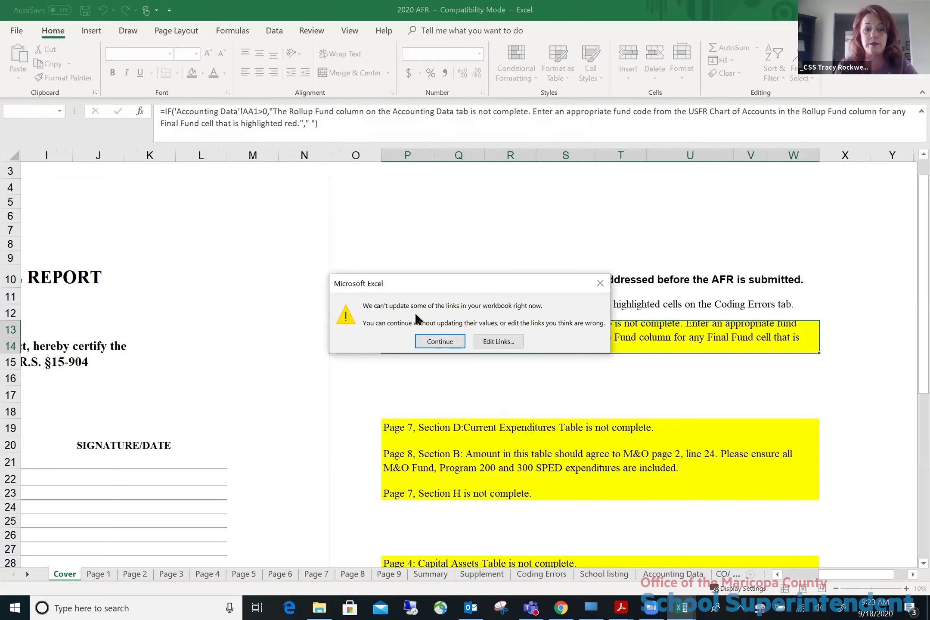
click(435, 341)
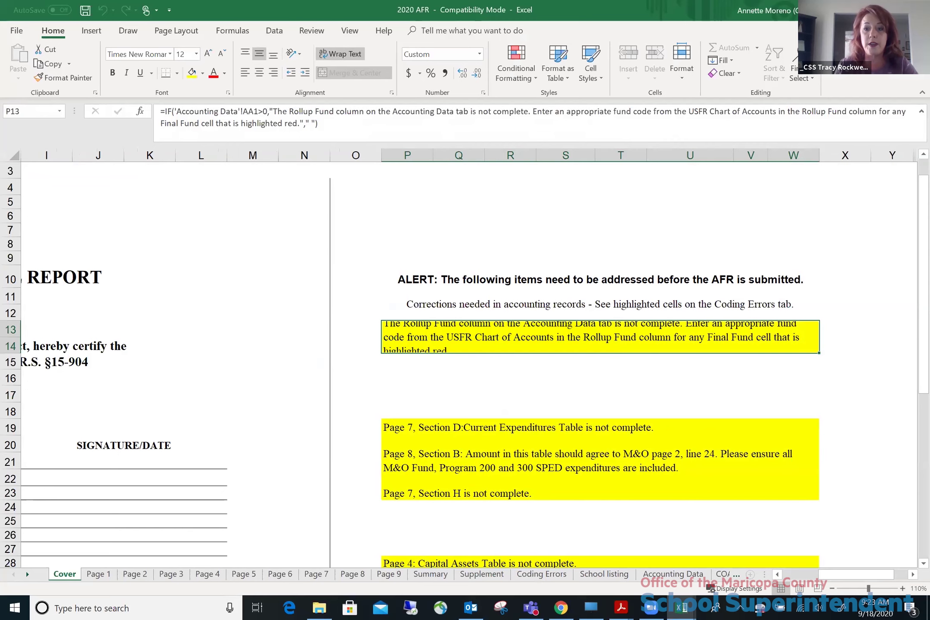
Restore the 2020 AFR window to a floating size, reposition it over the 2019 AFR window and enlarge it to nearly full screen
click(891, 9)
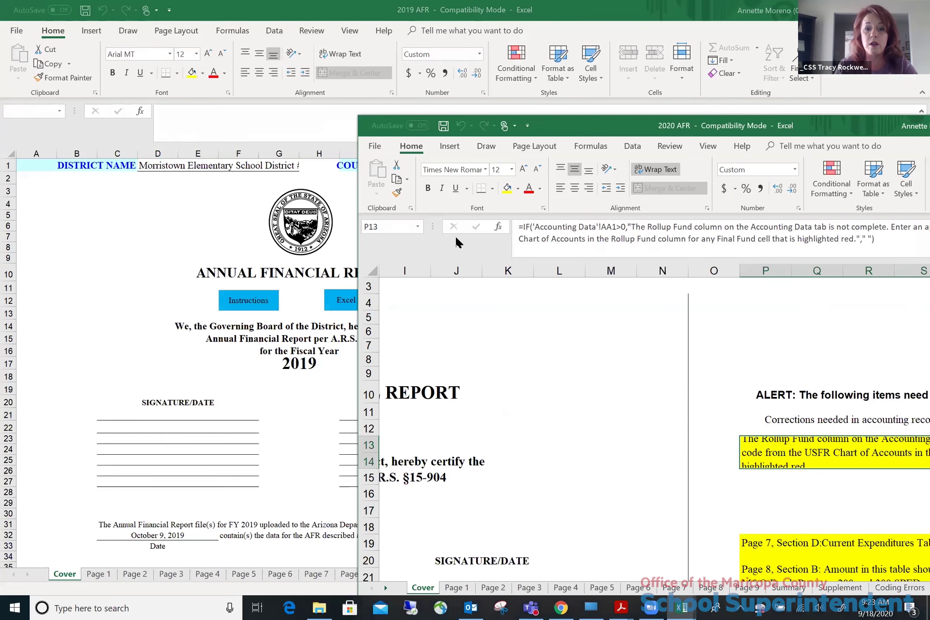
drag(668, 119, 499, 122)
drag(592, 127, 378, 25)
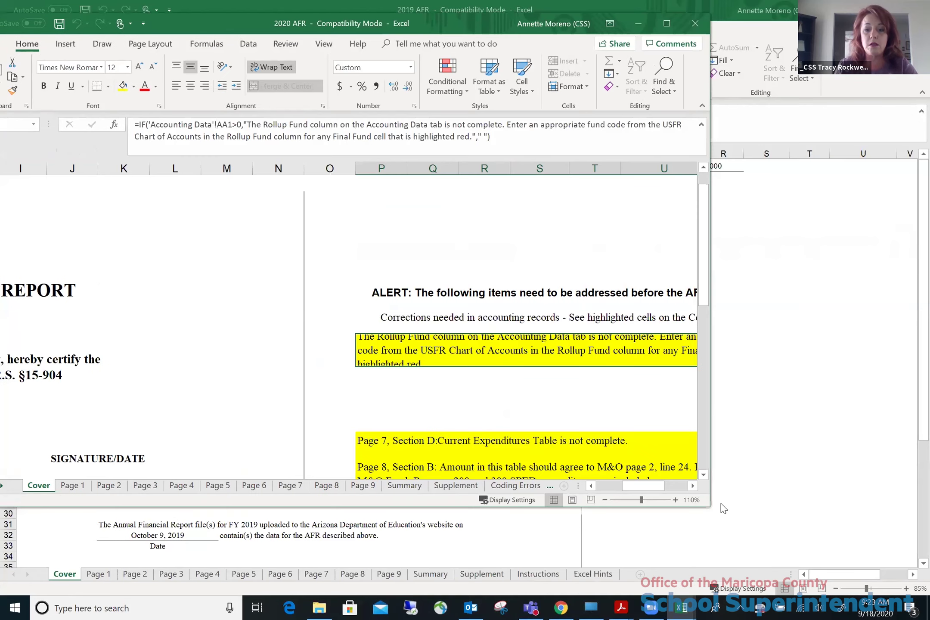
drag(710, 506, 909, 582)
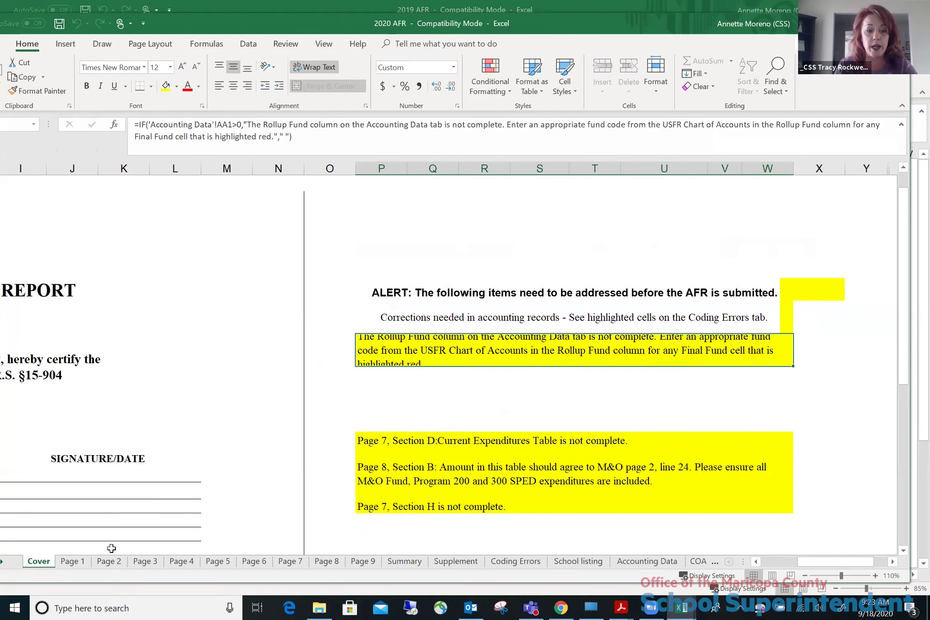
Examine the fund revenues and balances on Page 1, including the highlighted Other (Specify) description cell on line 19
click(71, 562)
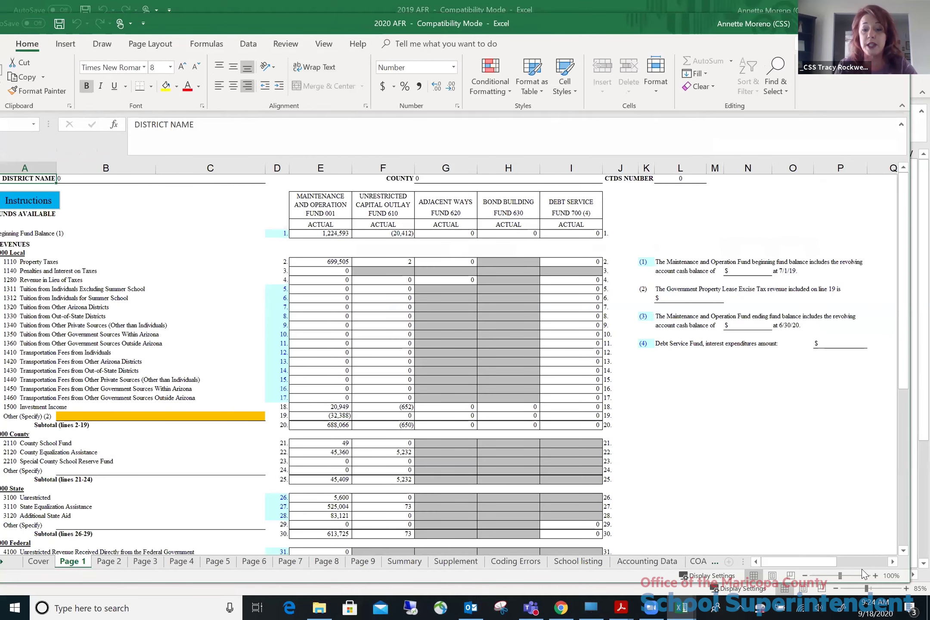
click(875, 576)
click(875, 575)
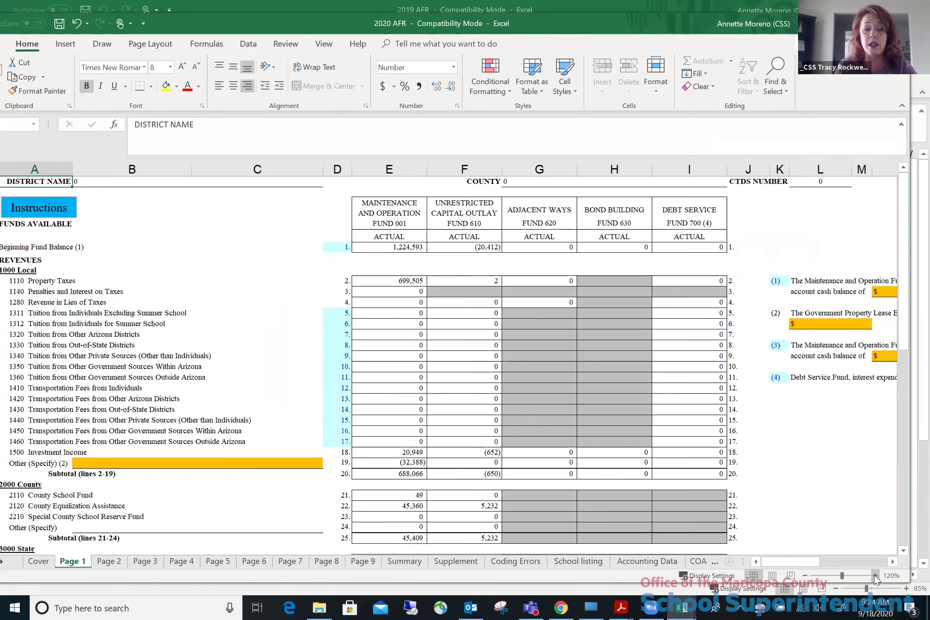
click(875, 575)
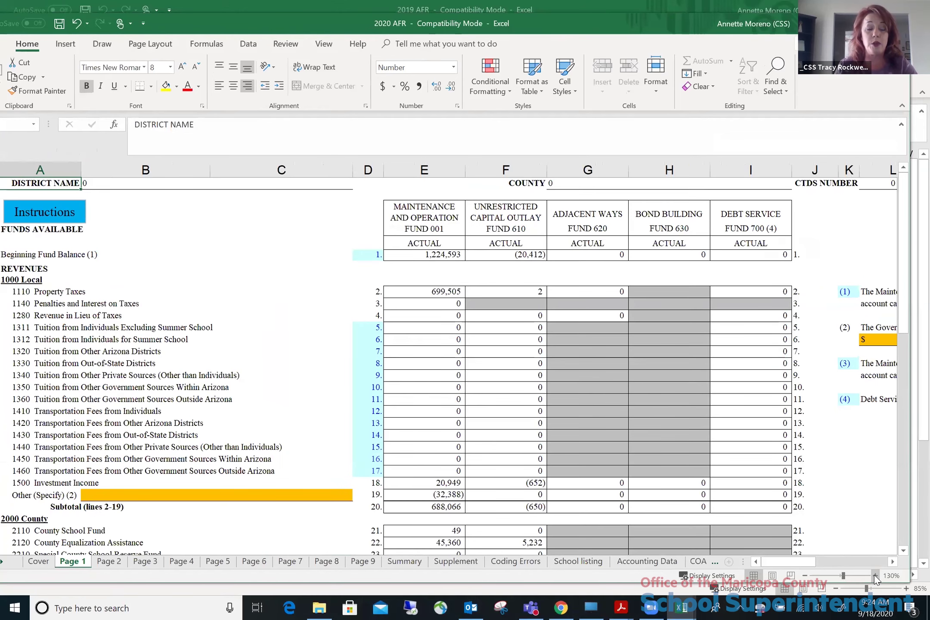
click(875, 575)
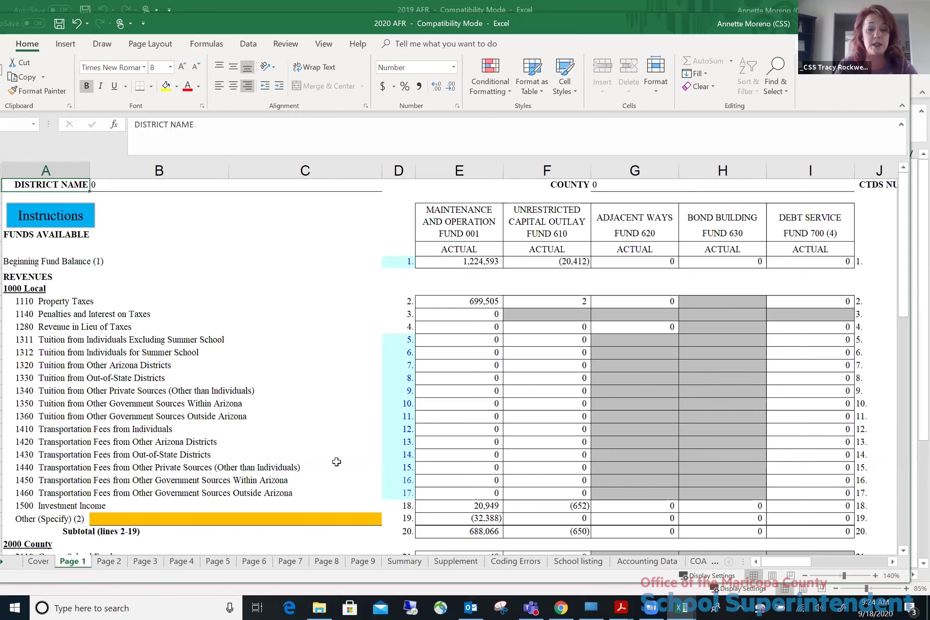
click(211, 519)
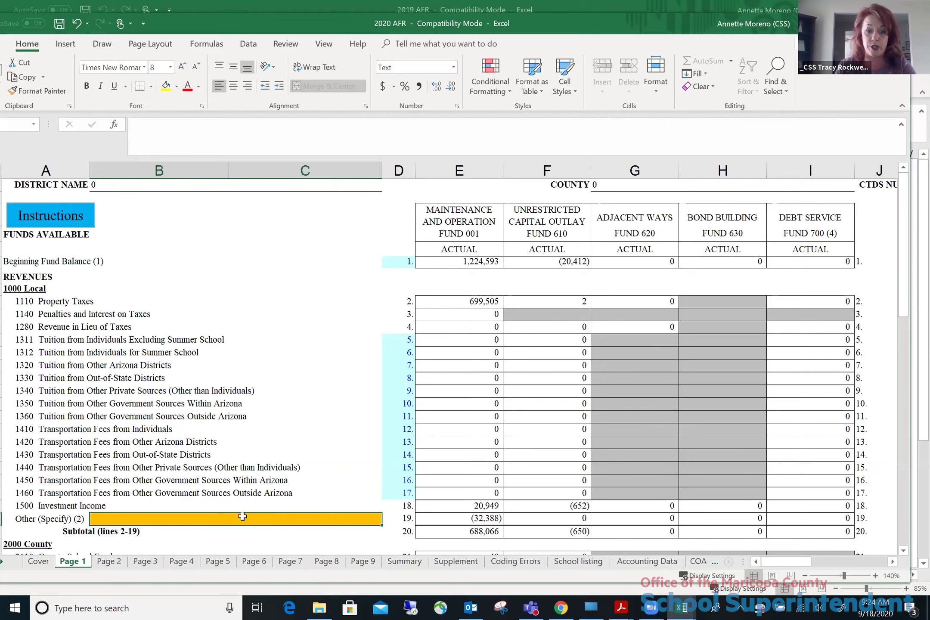
scroll(242, 516, down, 4)
scroll(243, 517, down, 4)
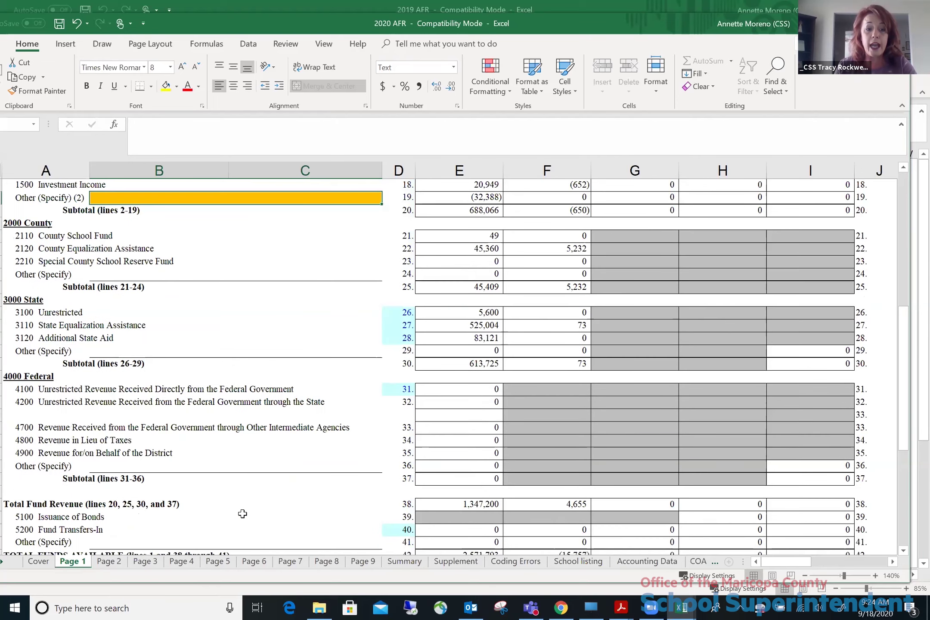
scroll(286, 464, down, 5)
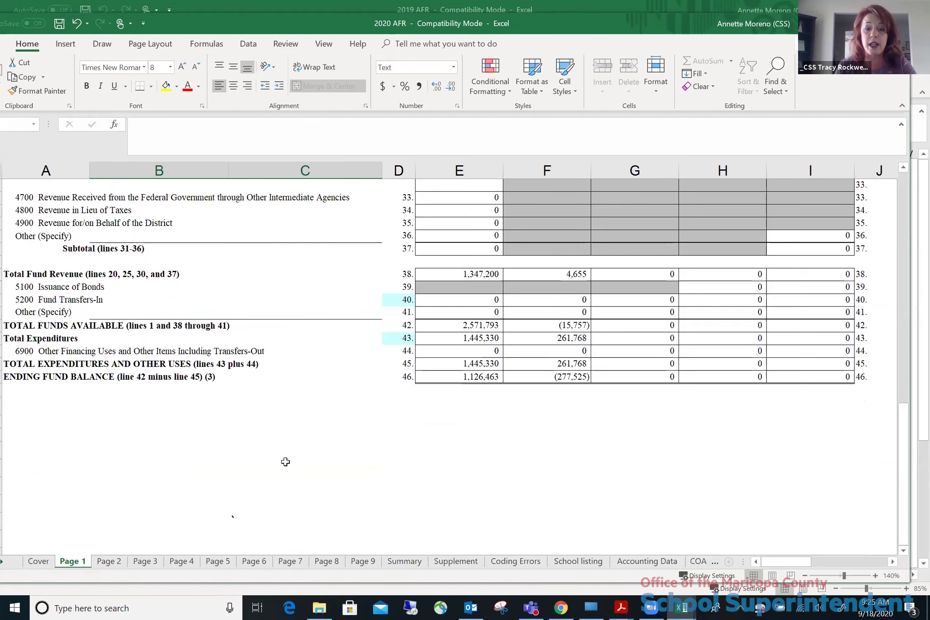
scroll(354, 344, up, 4)
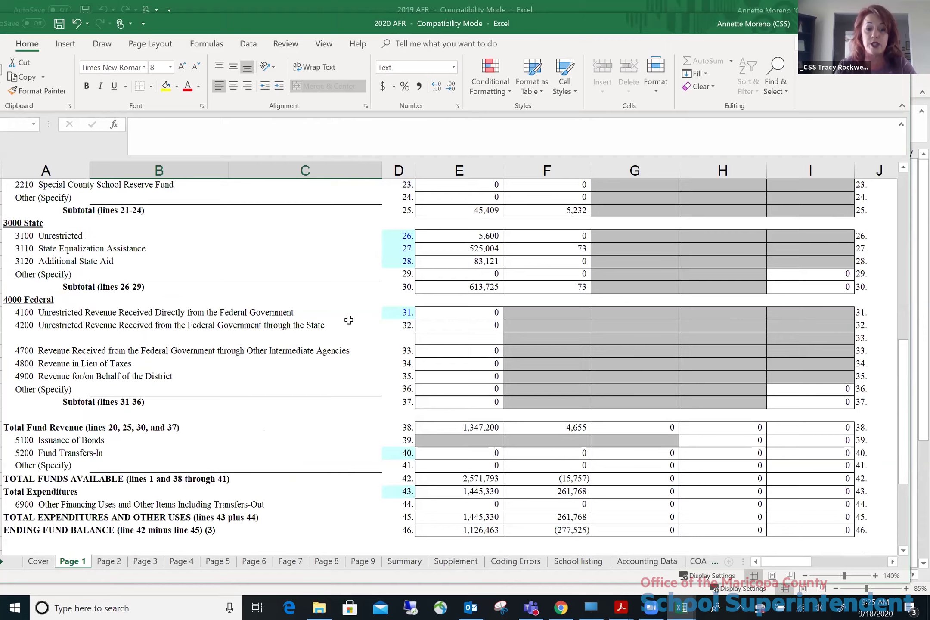
scroll(301, 388, up, 4)
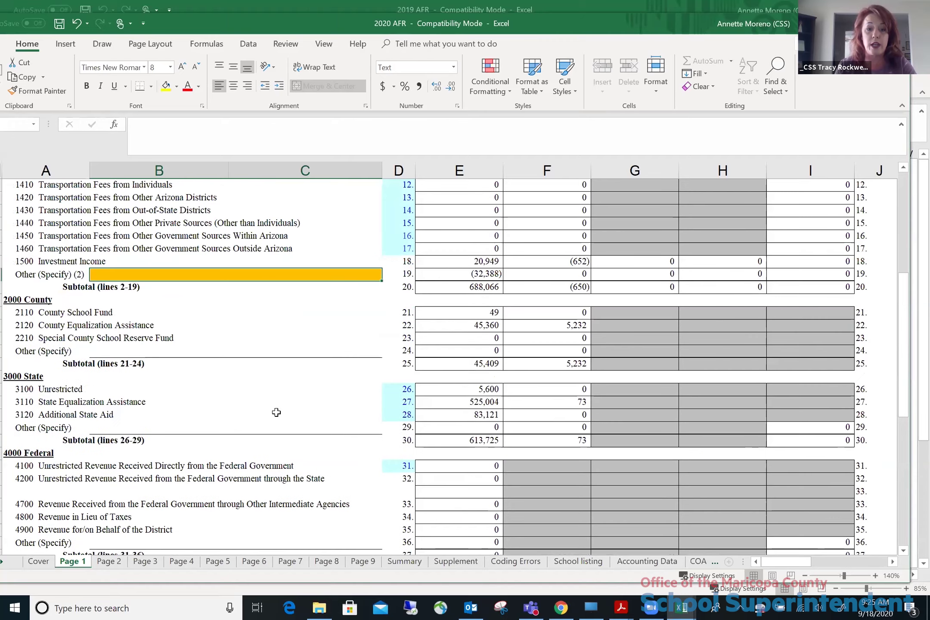
Examine the Maintenance and Operation Fund expenditures on Page 2, including the Budget, Actual, Prior Year Actual and percentage change columns
click(122, 567)
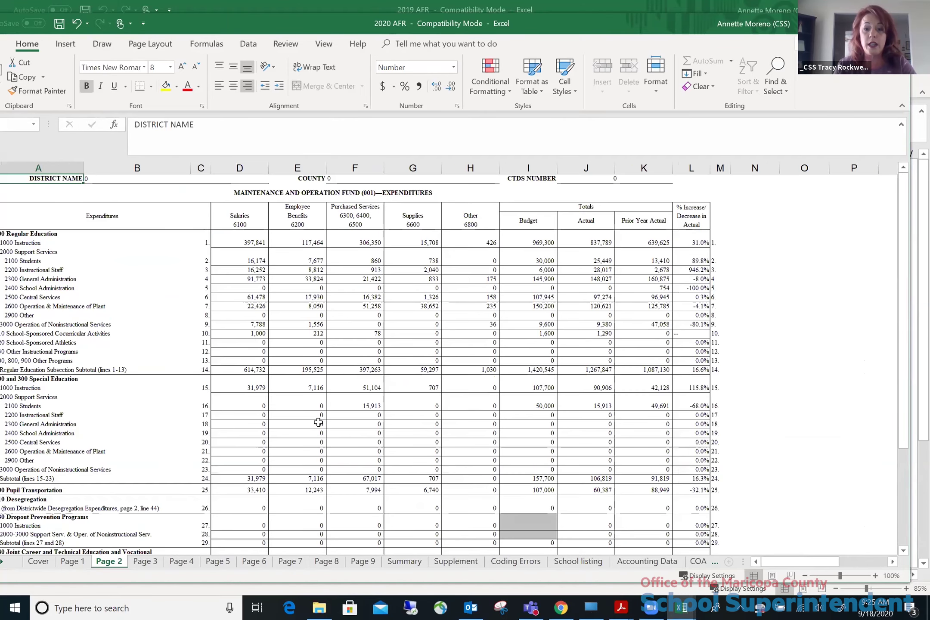
click(876, 575)
click(876, 576)
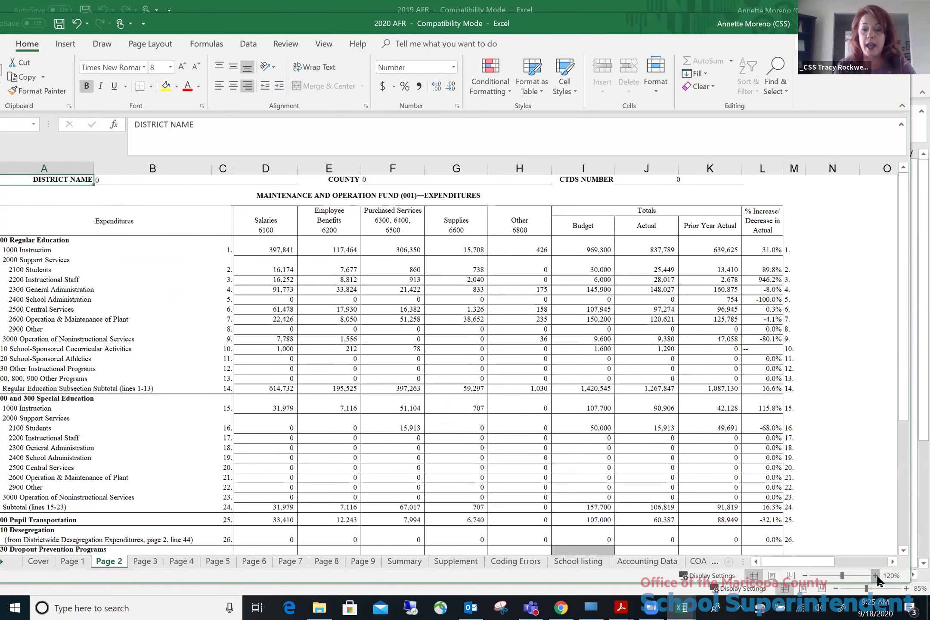
click(876, 576)
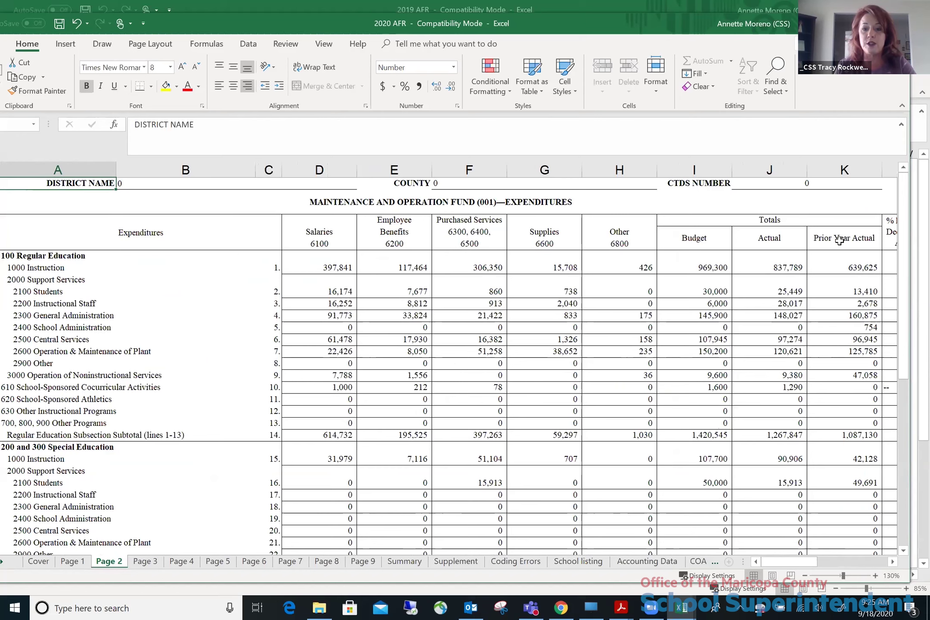
click(893, 562)
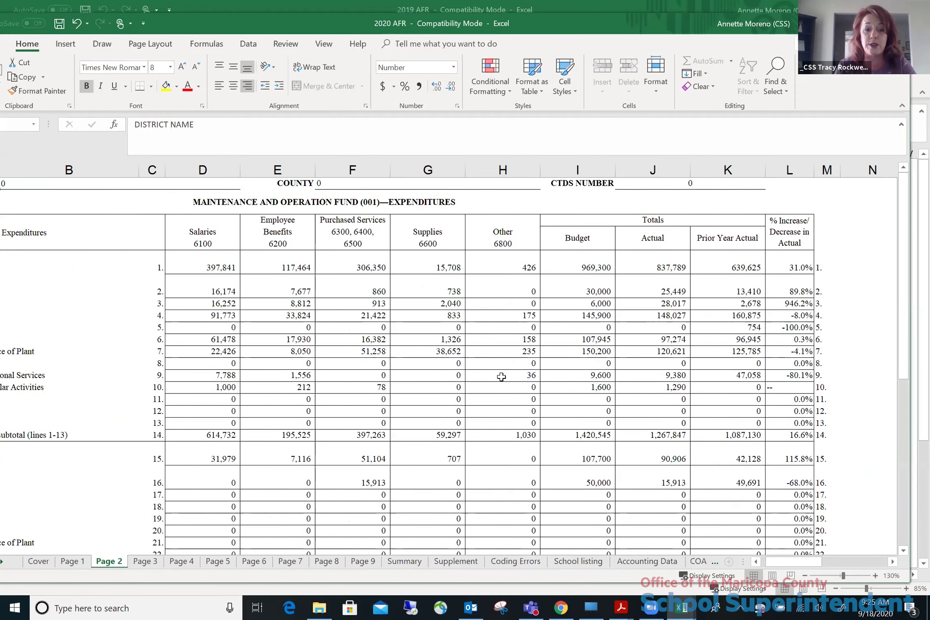
click(805, 576)
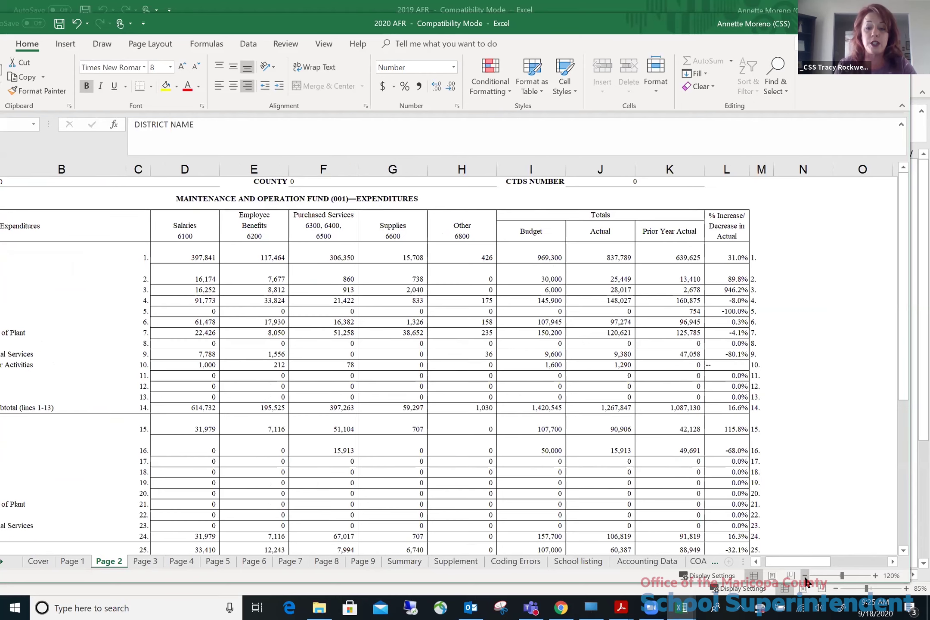
click(804, 577)
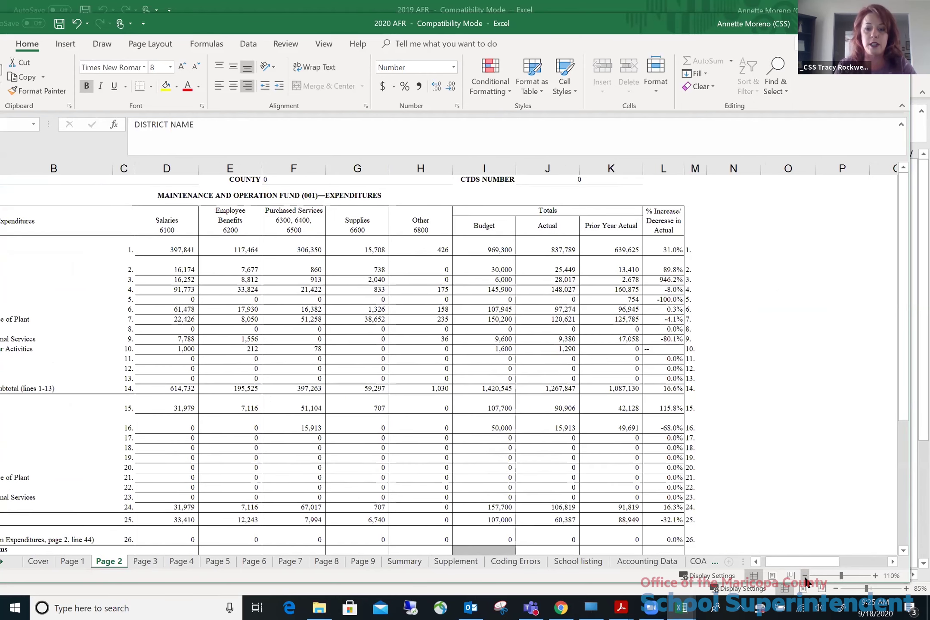
click(755, 562)
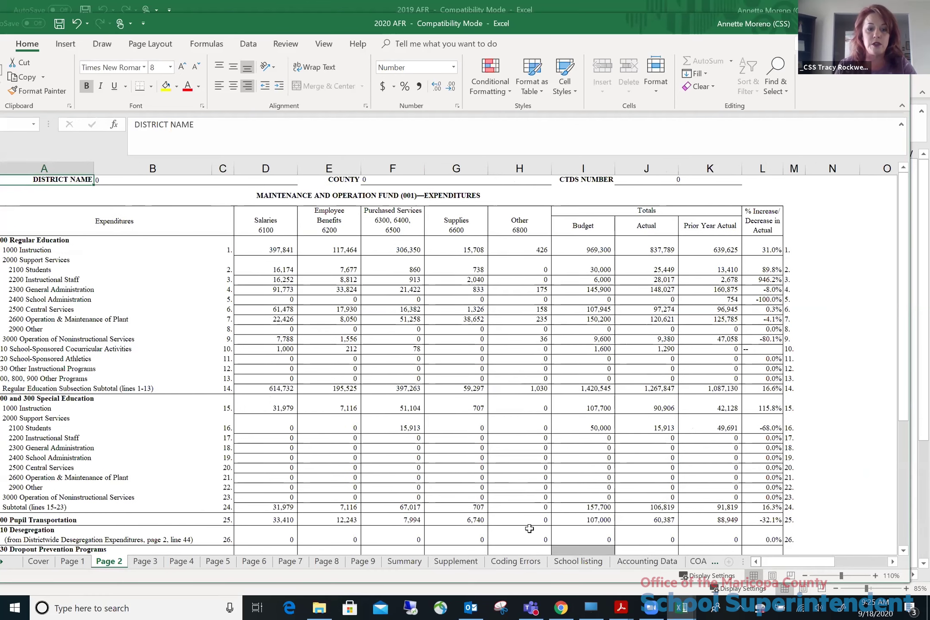
Examine the Cover sheet's submission alerts and the District Name, County and CTDS Number fields in its header
click(31, 561)
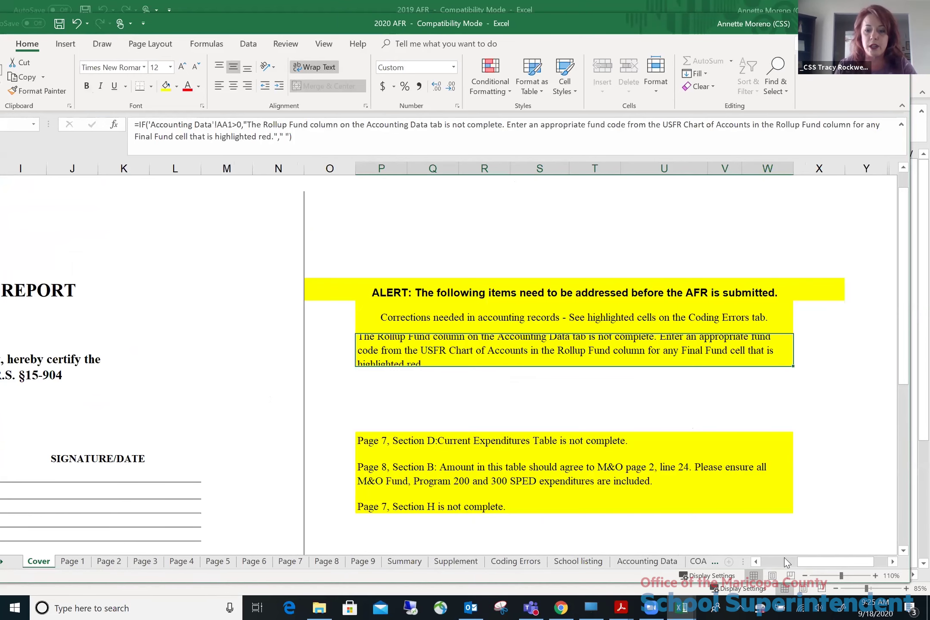
click(755, 562)
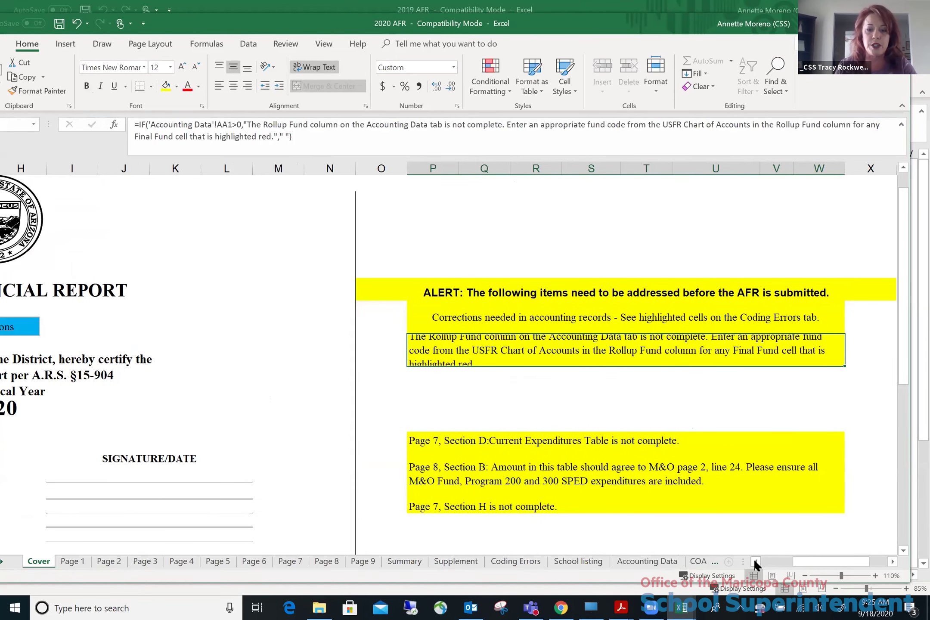
click(756, 561)
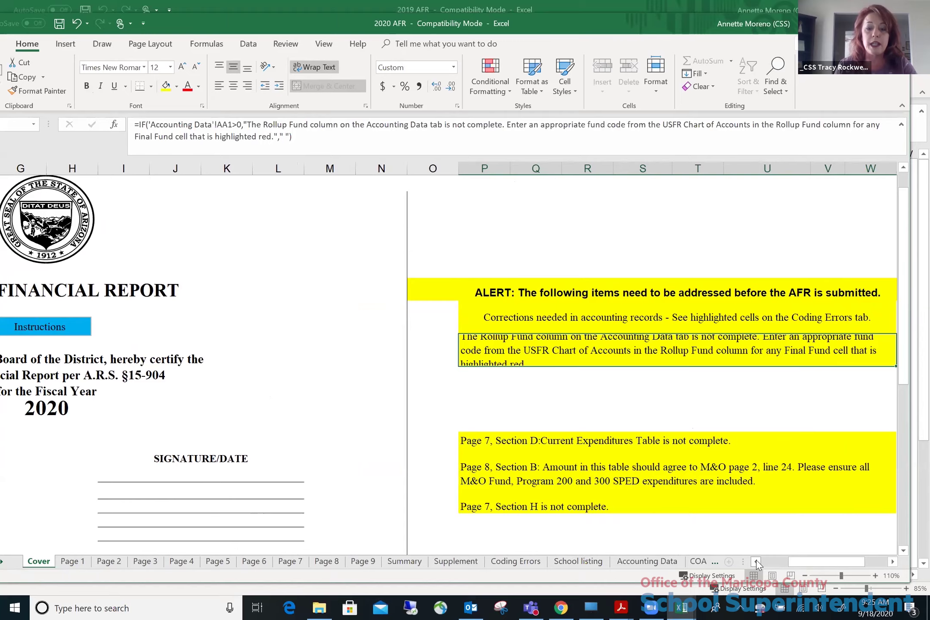
click(756, 560)
click(756, 560)
click(756, 561)
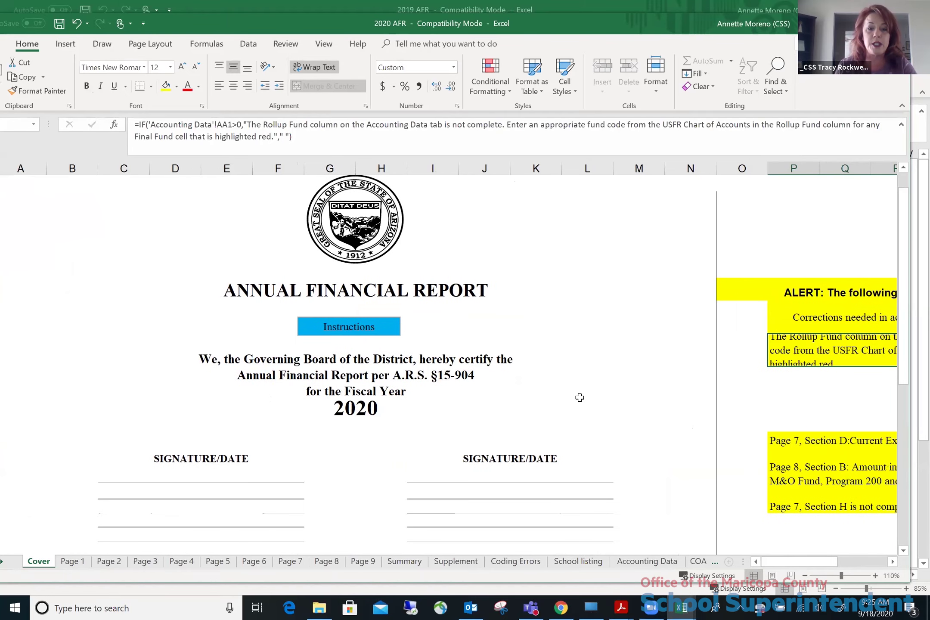
scroll(567, 384, up, 1)
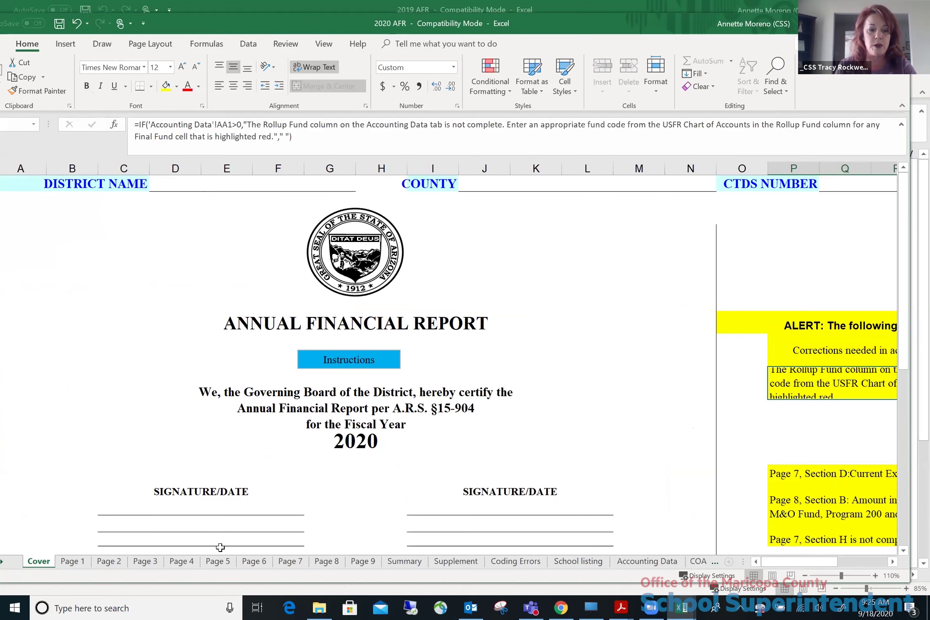
Look over the Maintenance and Operation expenditures on Page 2 and the Classroom Site Funds on Page 3
click(112, 562)
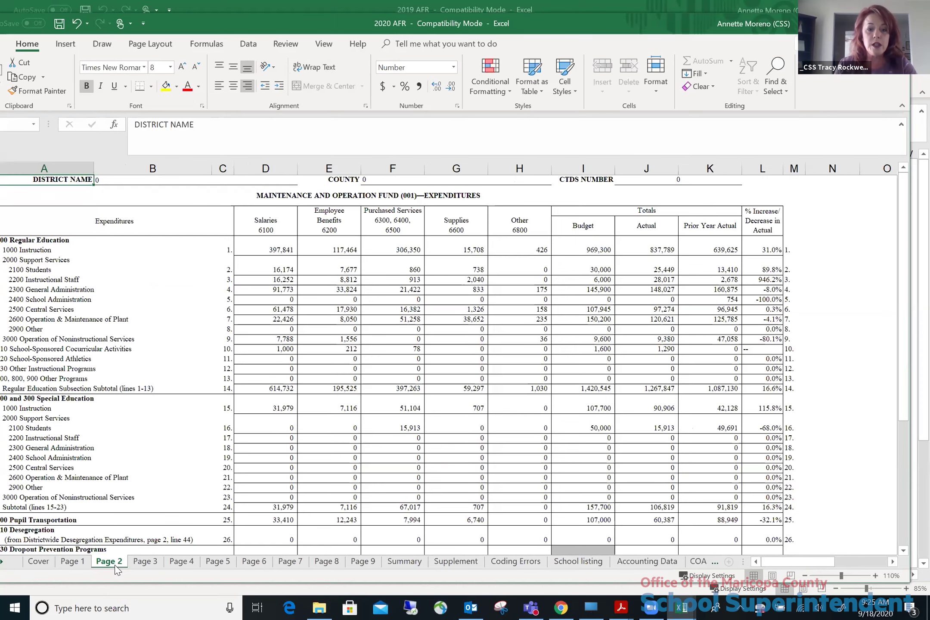
click(146, 562)
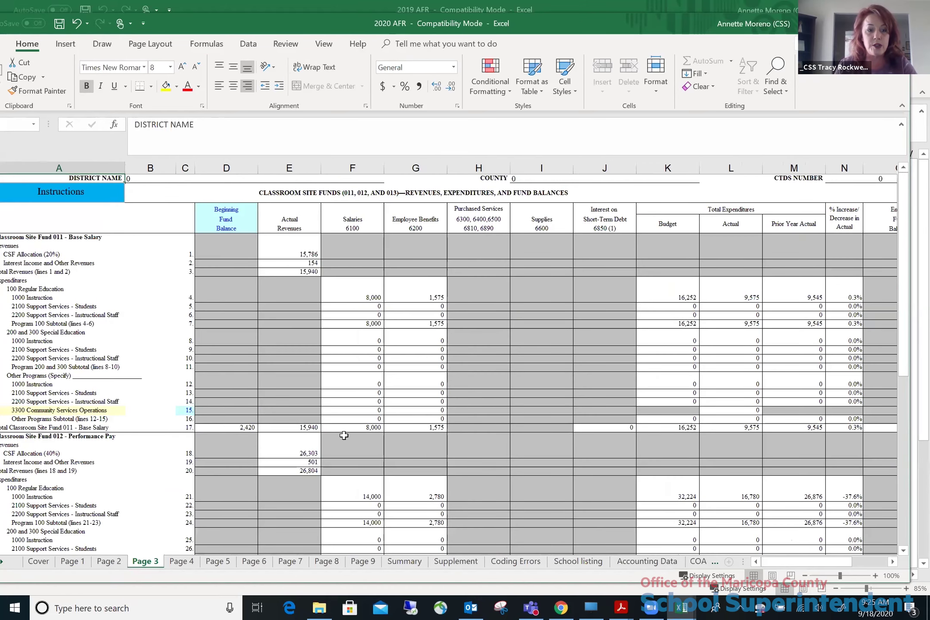
click(185, 549)
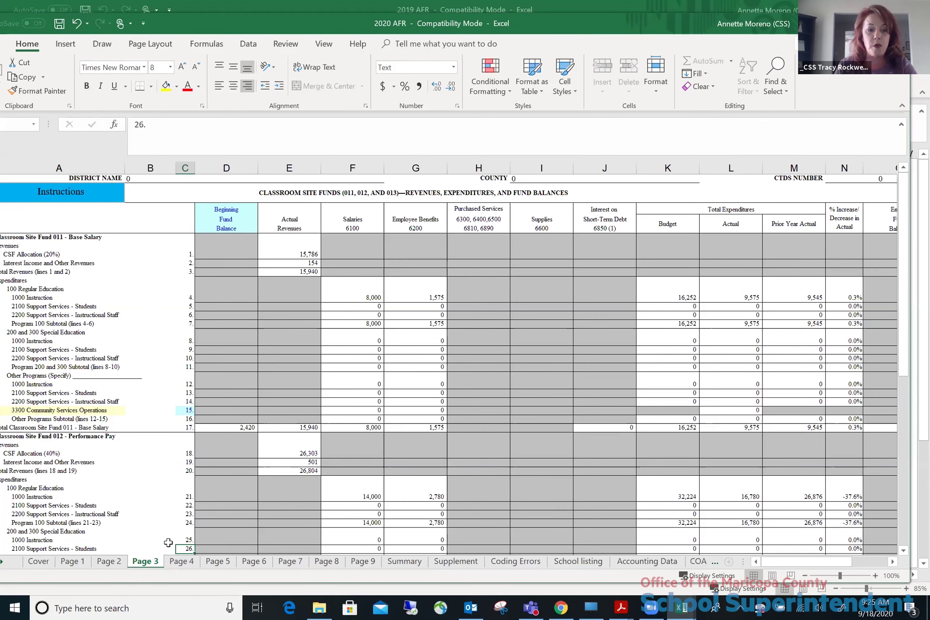
Examine Page 4's Unrestricted Capital Outlay and required capital expenditure detail, including the orange input cells and the capital assets table
click(181, 562)
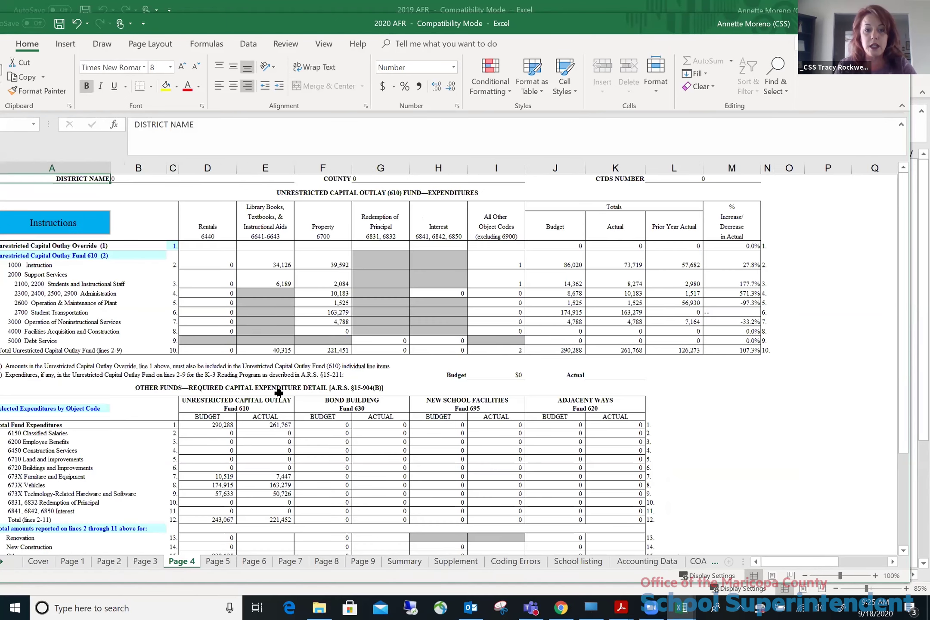
scroll(302, 430, down, 4)
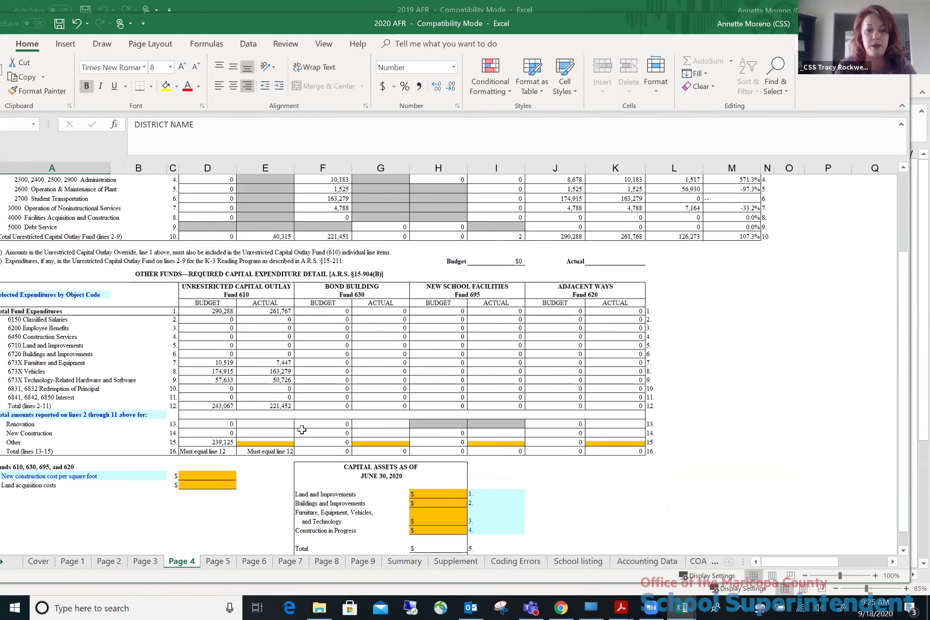
click(303, 433)
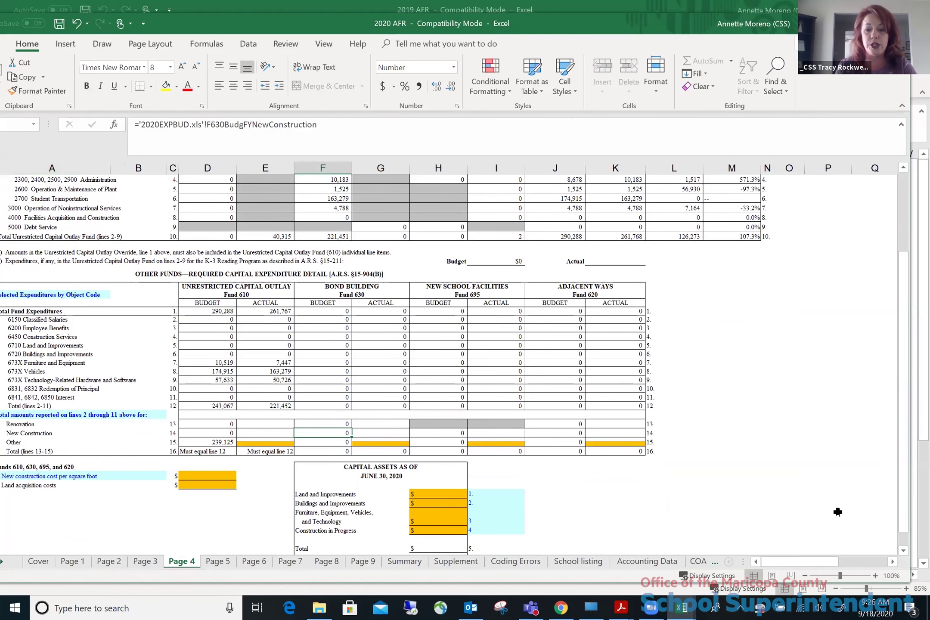
click(875, 576)
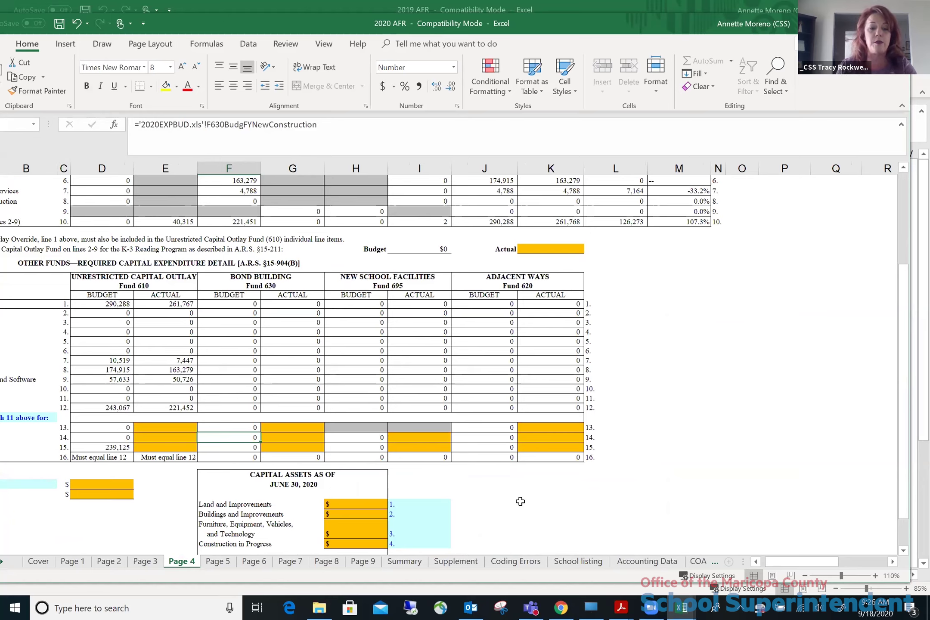
Unprotect the Page 9 sheet and enter 1 for Textbooks used for Instruction on line 6
click(365, 561)
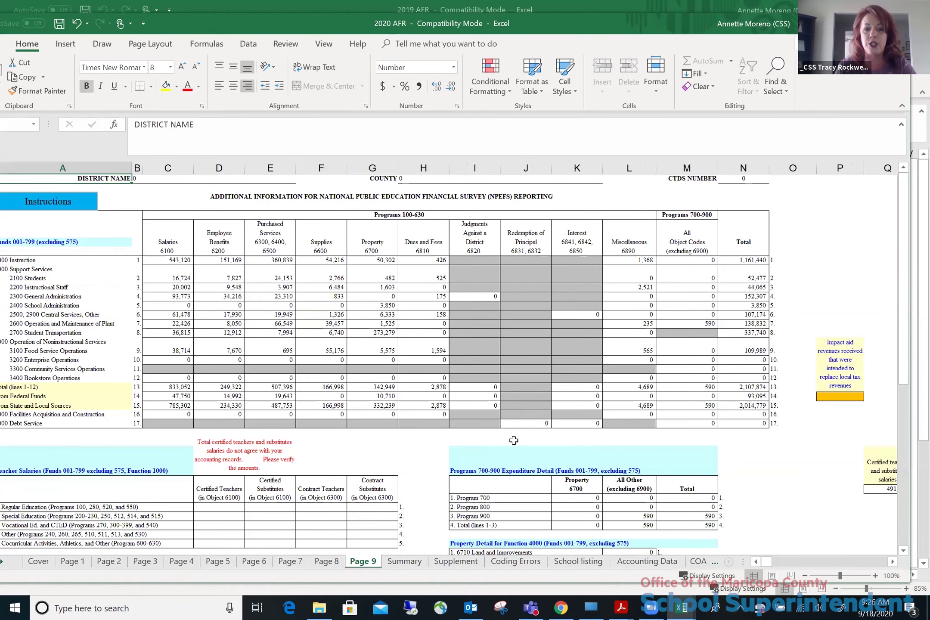
scroll(449, 440, down, 5)
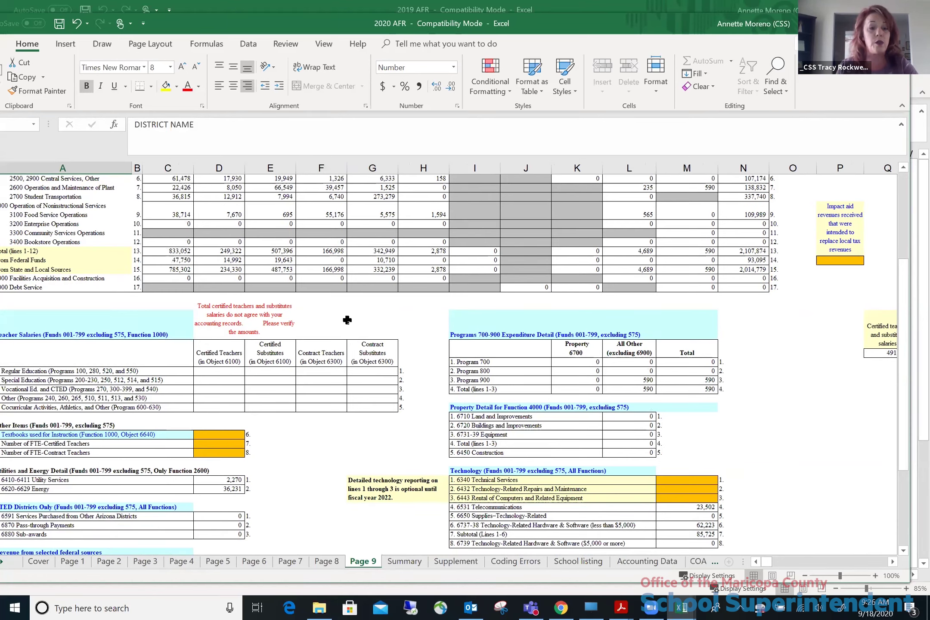
click(216, 433)
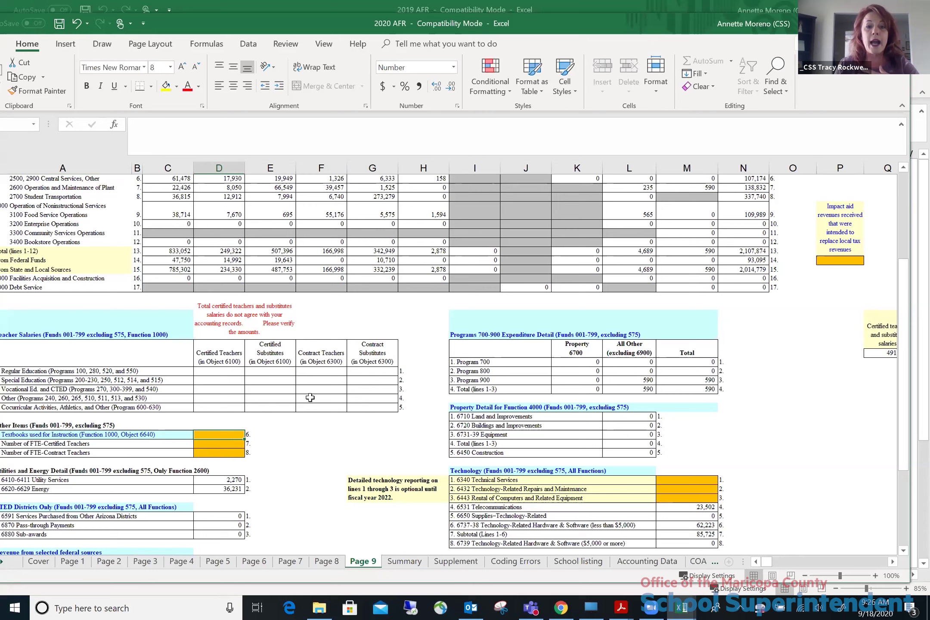
click(286, 44)
click(386, 91)
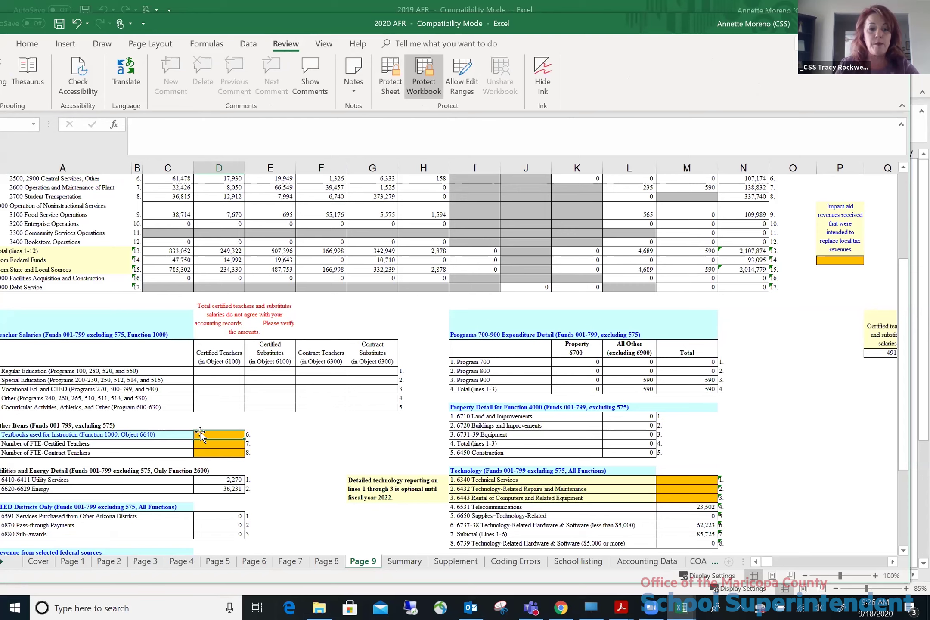
text(1)
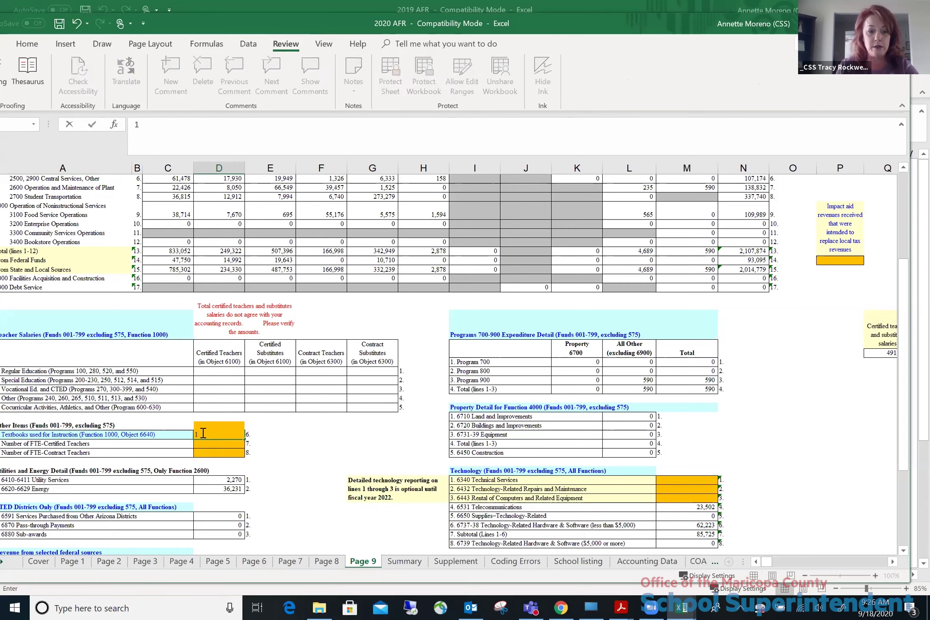
key(Return)
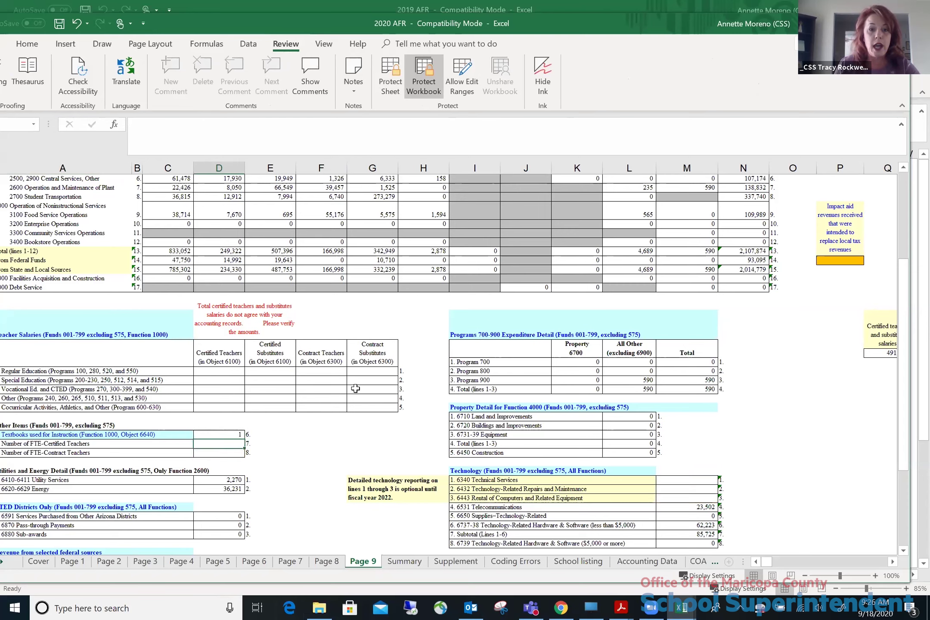
Save the workbook, continuing past the compatibility check, and protect the Page 9 sheet again
click(59, 25)
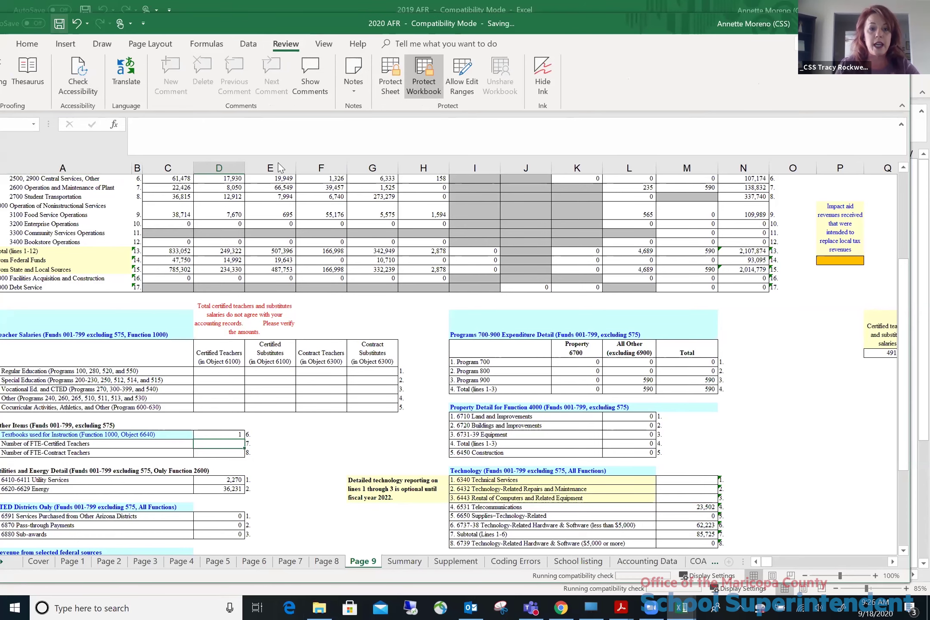
click(485, 384)
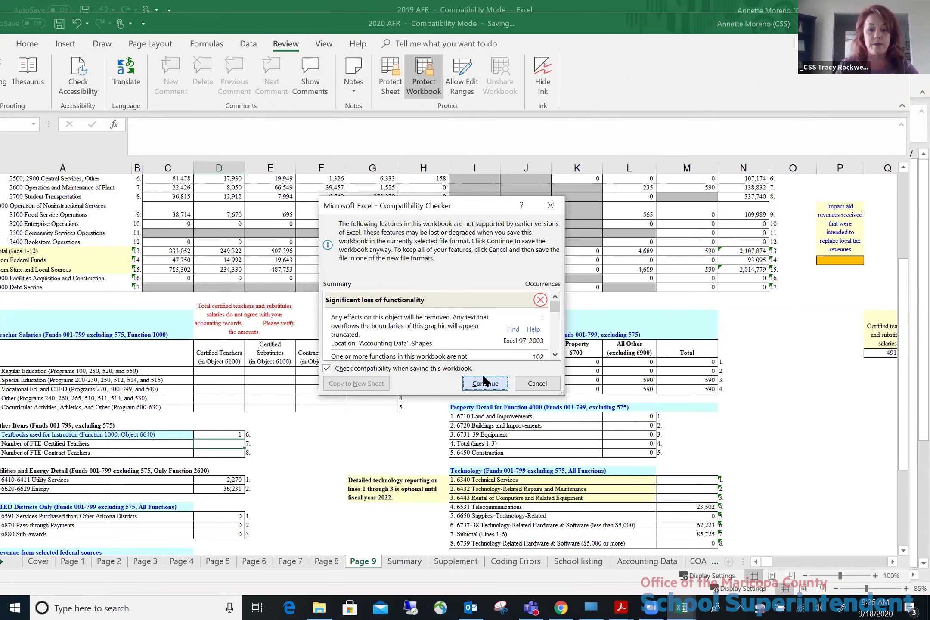
click(399, 95)
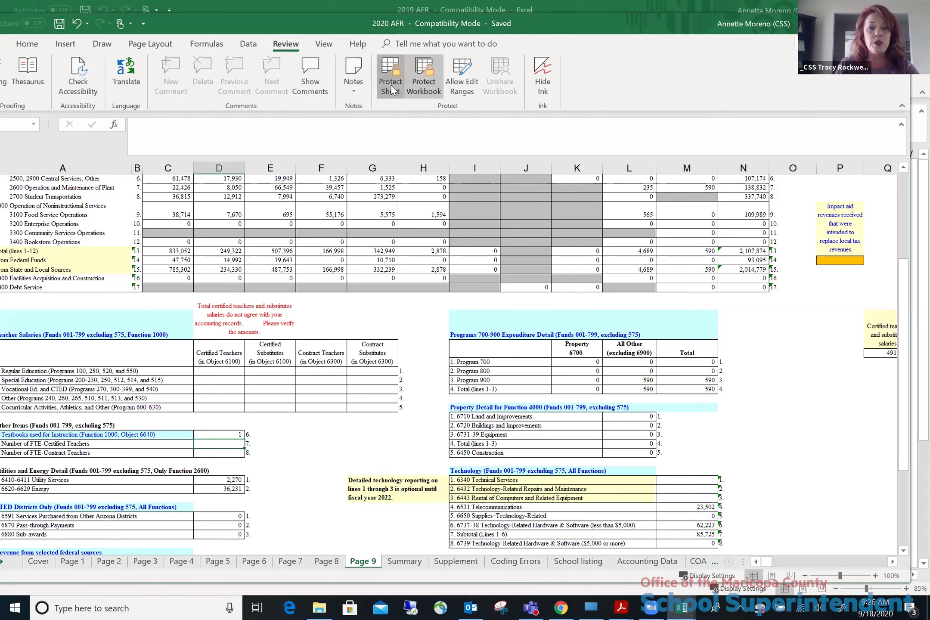
click(252, 420)
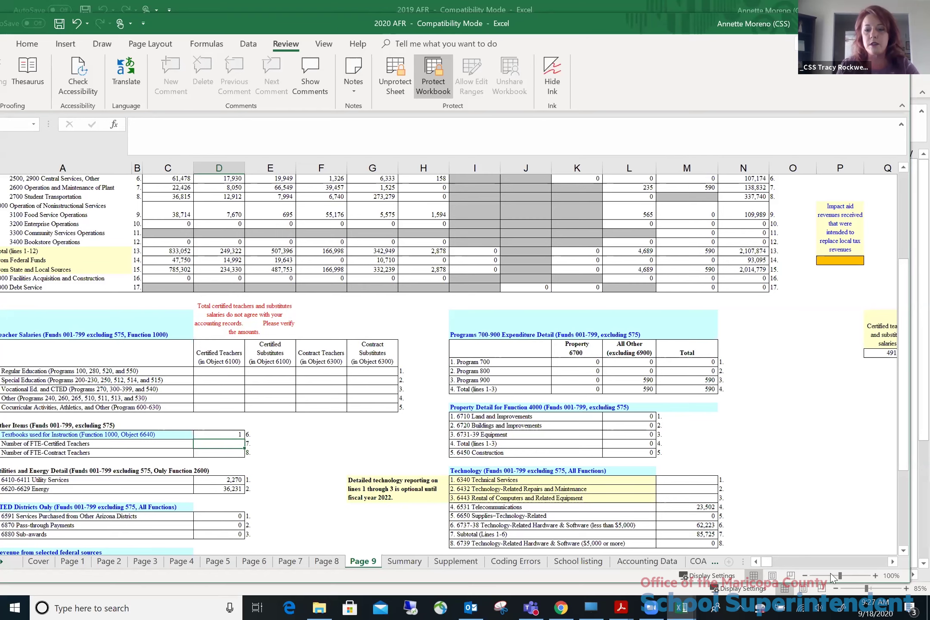
Examine the orange input cells on Page 9 for teacher salaries, FTE teachers, technology and impact aid revenues
click(876, 576)
click(876, 576)
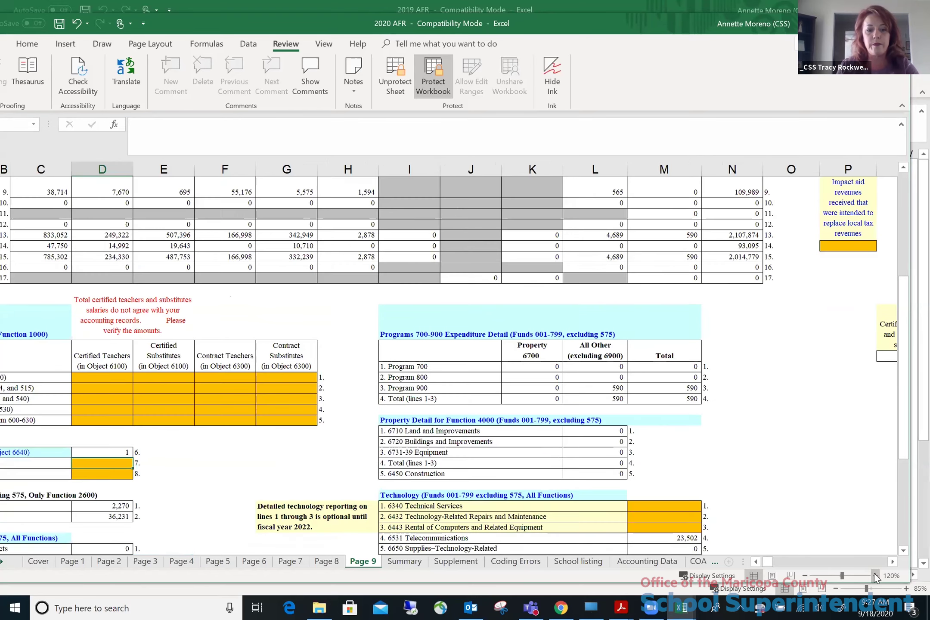
click(876, 576)
click(876, 576)
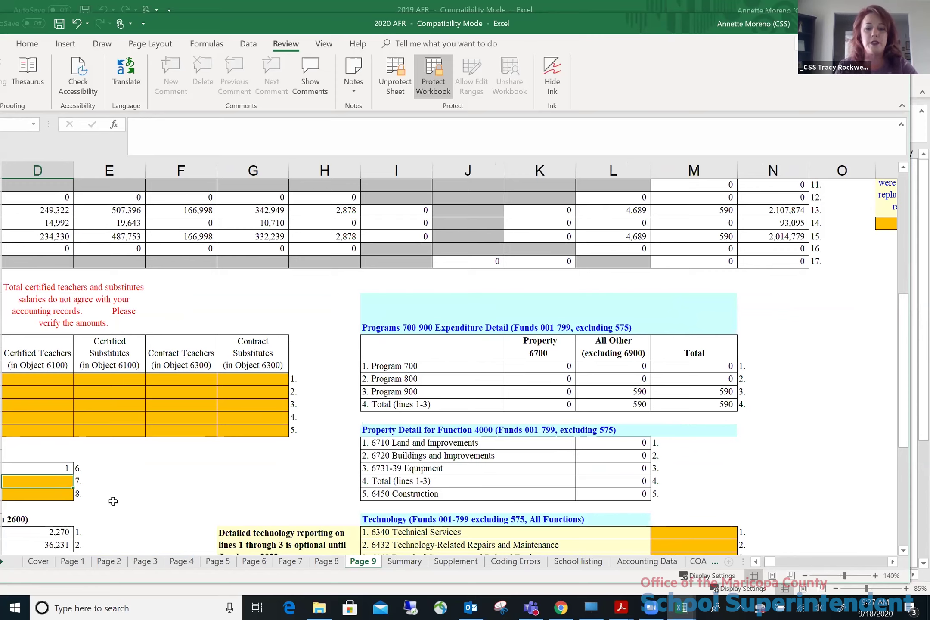
click(804, 578)
click(803, 577)
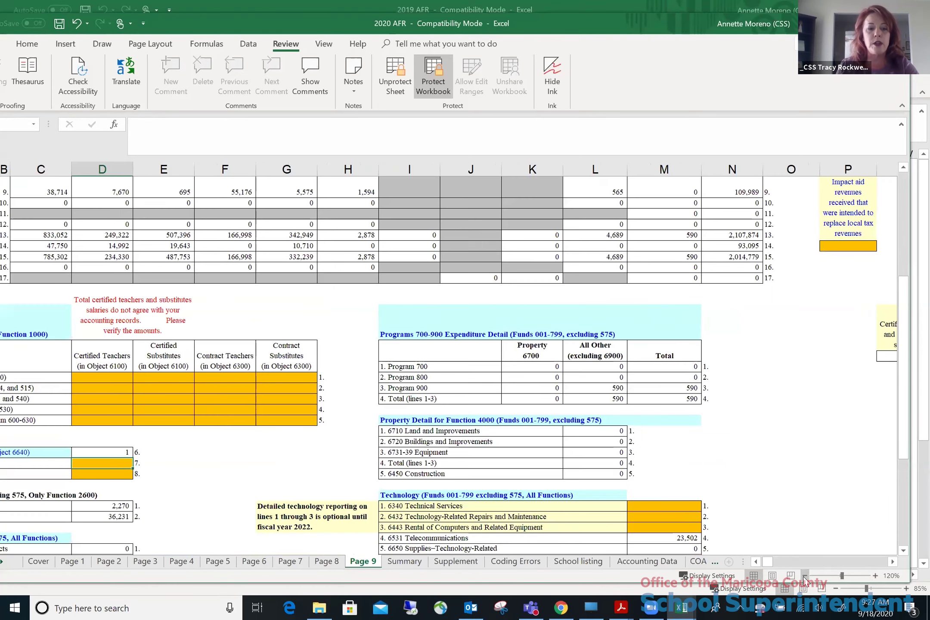
click(804, 577)
click(803, 577)
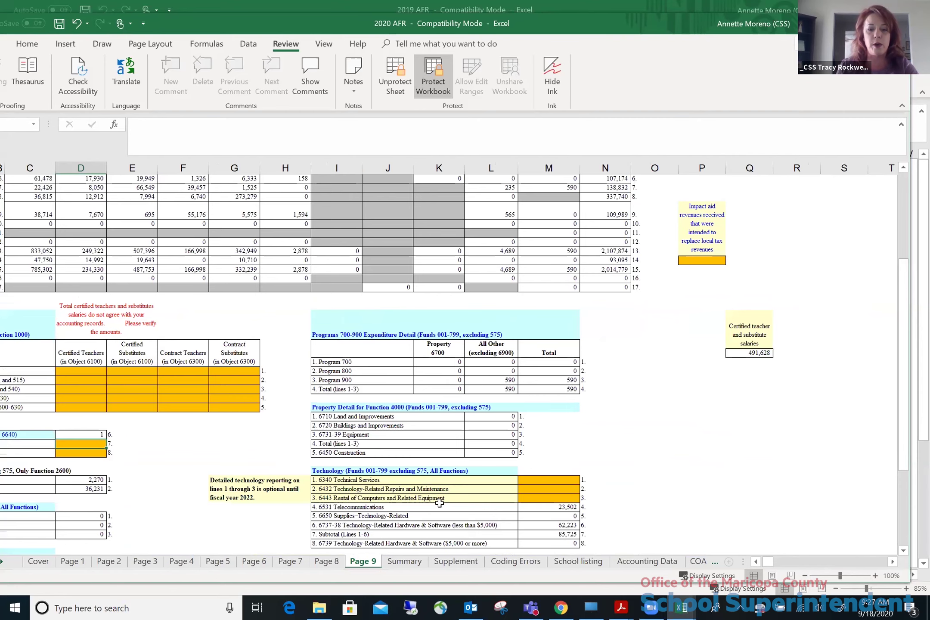
Look over Page 8, including the gifted pupil enrollment by grade, special education programs, audit services and tuition sections
click(329, 562)
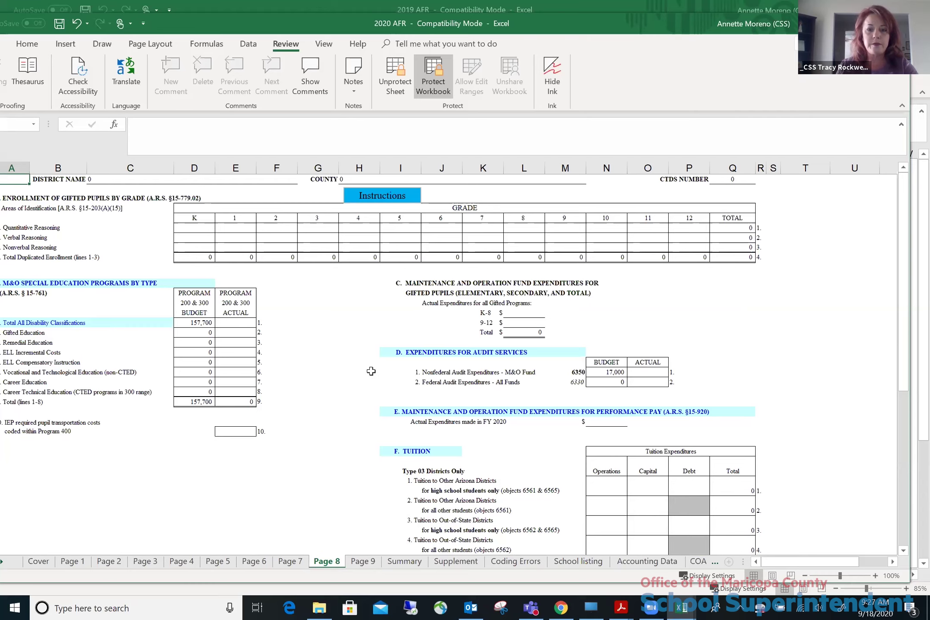
click(184, 229)
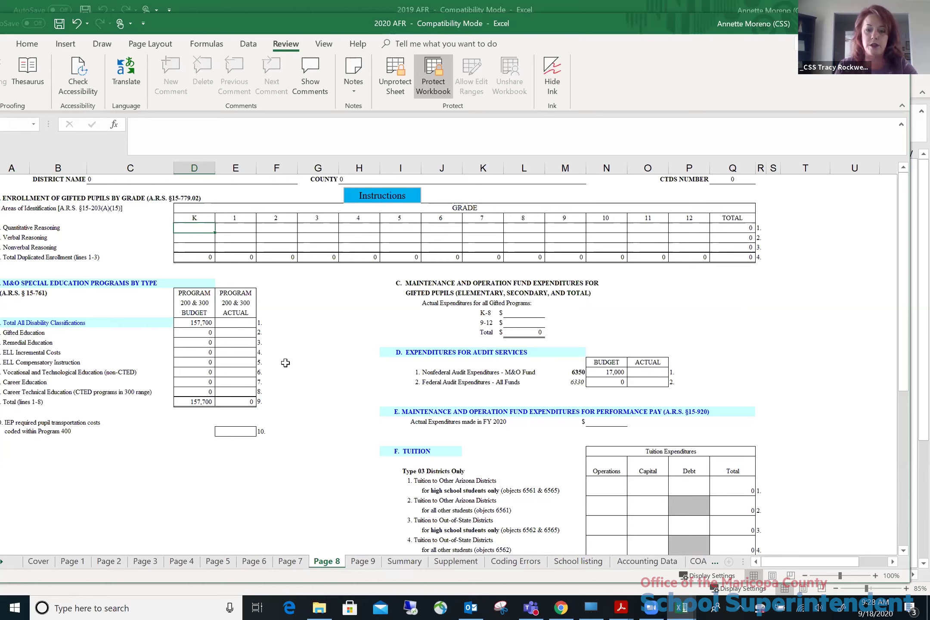
click(286, 233)
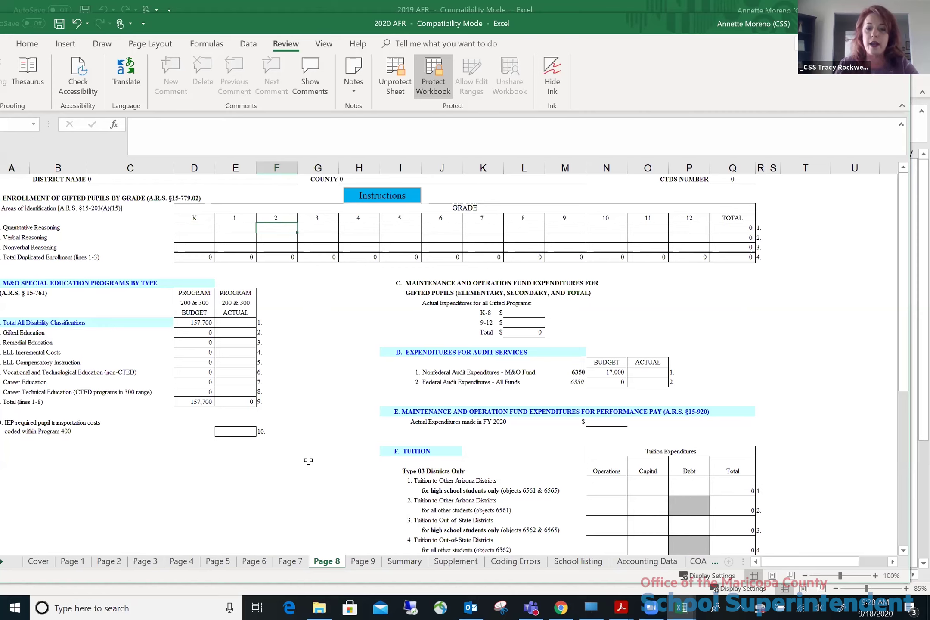
Examine the Coding Errors sheet, comparing the identified miscoding amounts in column G with the page thresholds in columns I to K
click(515, 561)
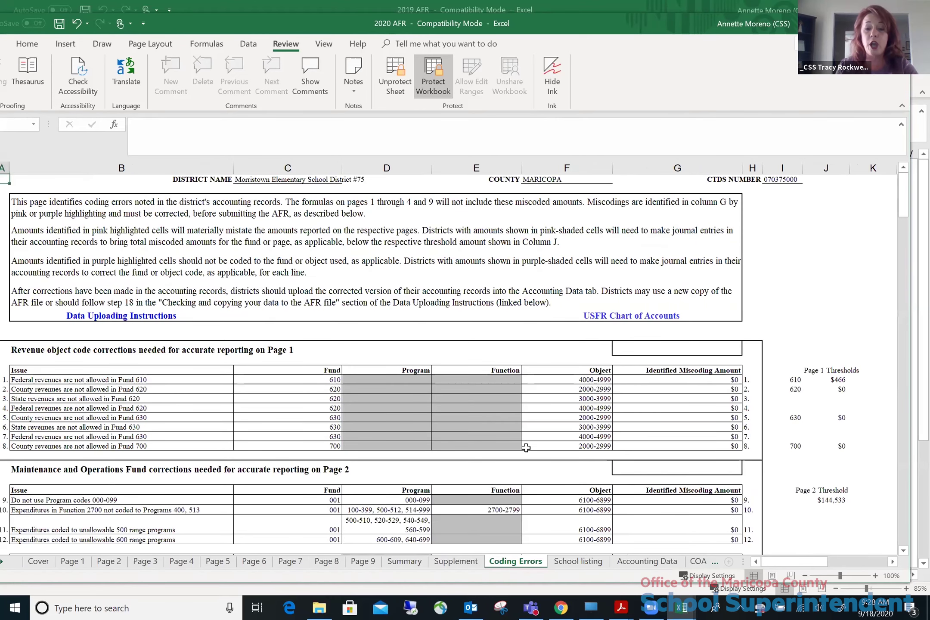
click(875, 575)
double_click(876, 575)
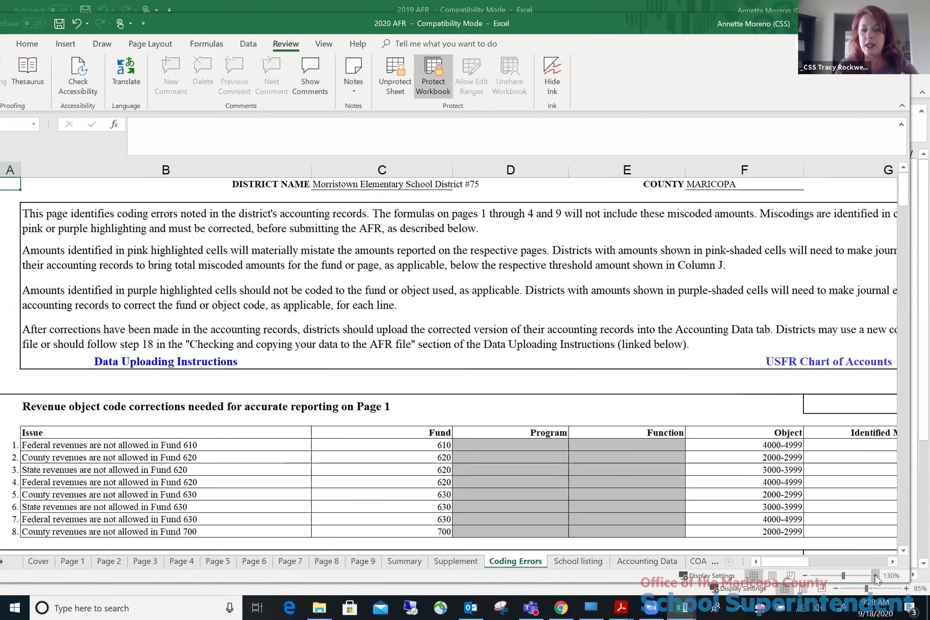
click(892, 559)
drag(893, 559, 799, 560)
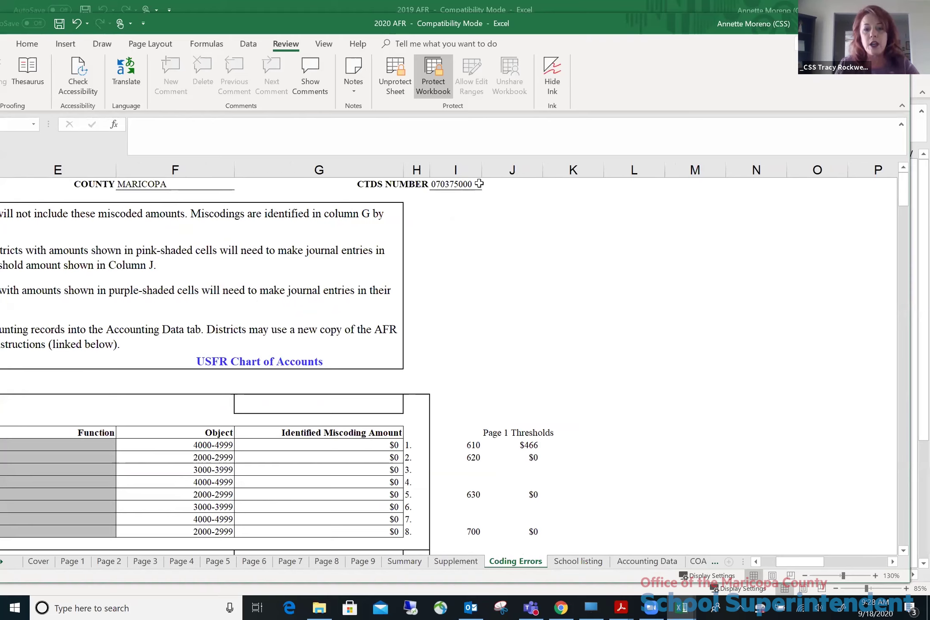
click(463, 171)
drag(463, 171, 562, 170)
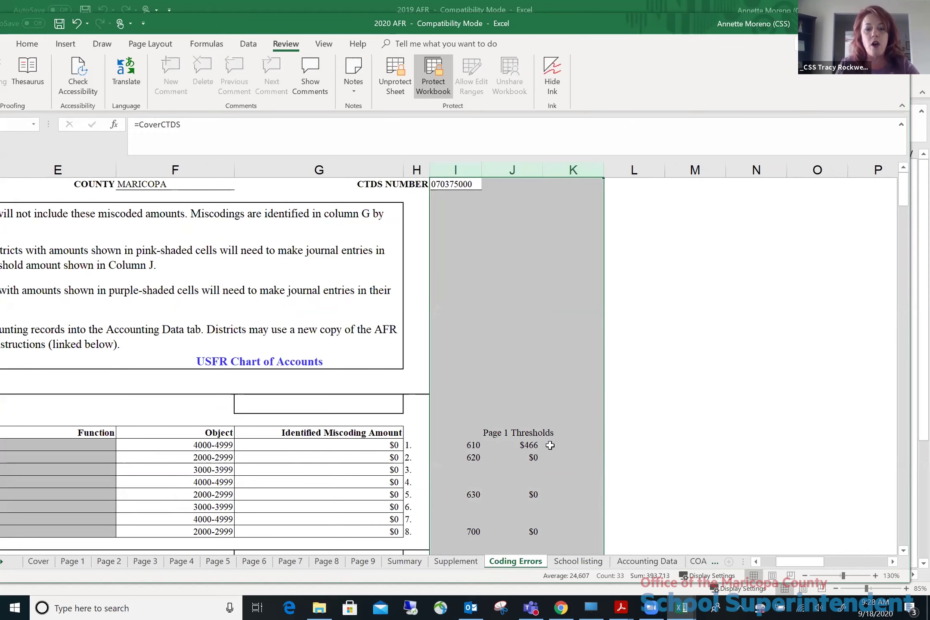
scroll(550, 445, down, 3)
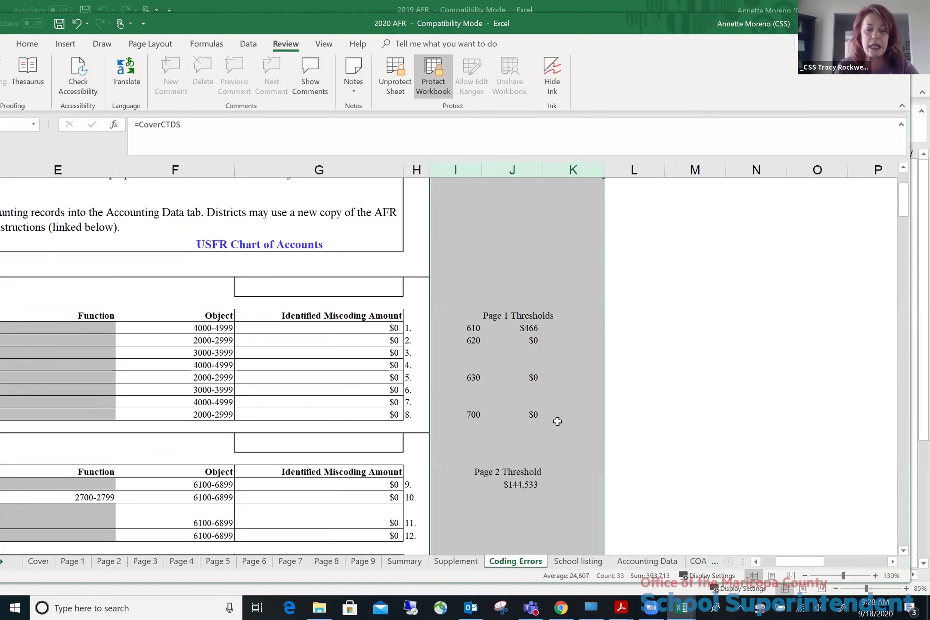
scroll(558, 421, down, 3)
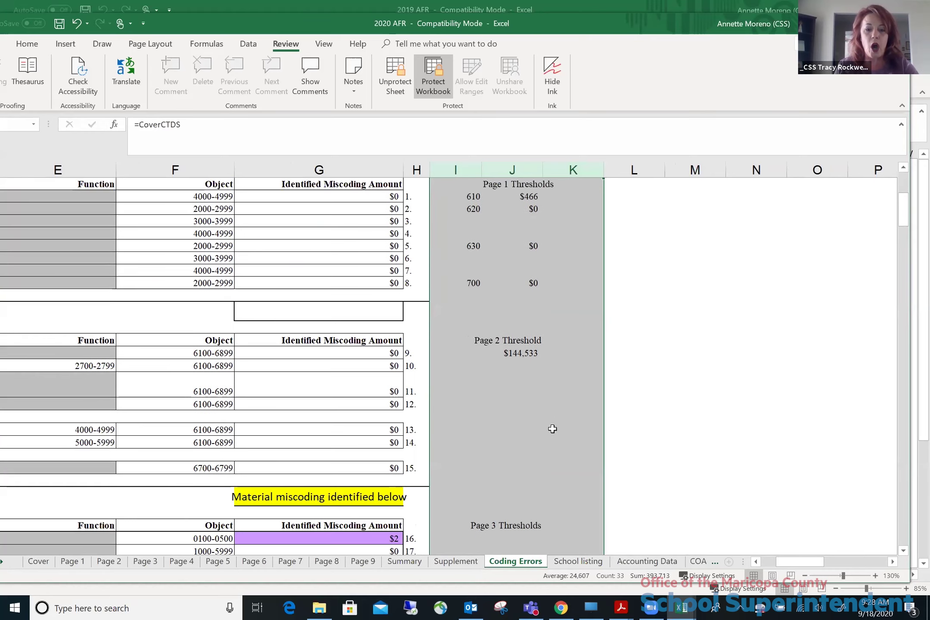
On the Coding Errors sheet, examine the flagged line 16 amount for Page 3, including its formula, issue description, fund and object codes
scroll(552, 421, down, 3)
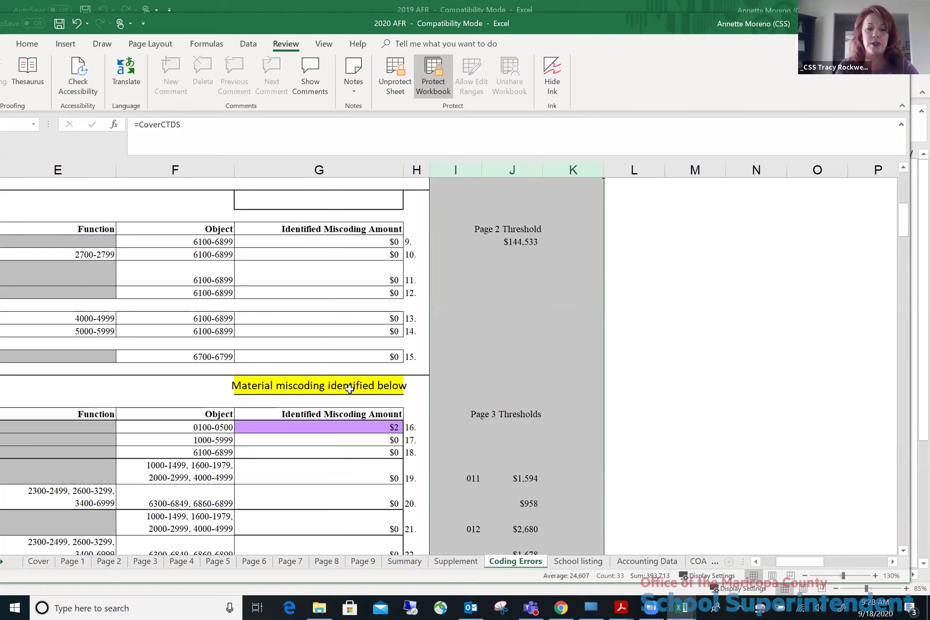
click(345, 427)
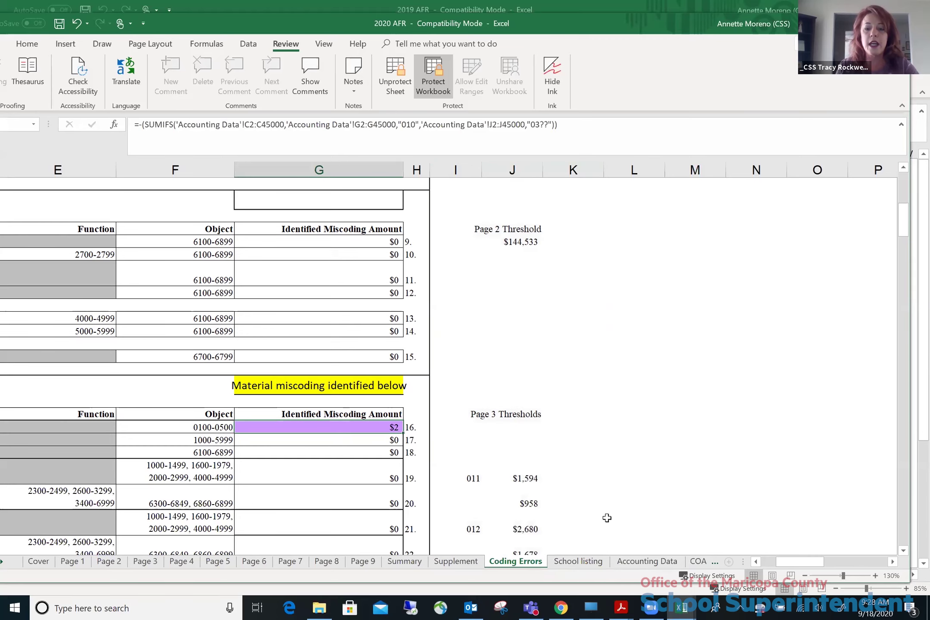
click(757, 563)
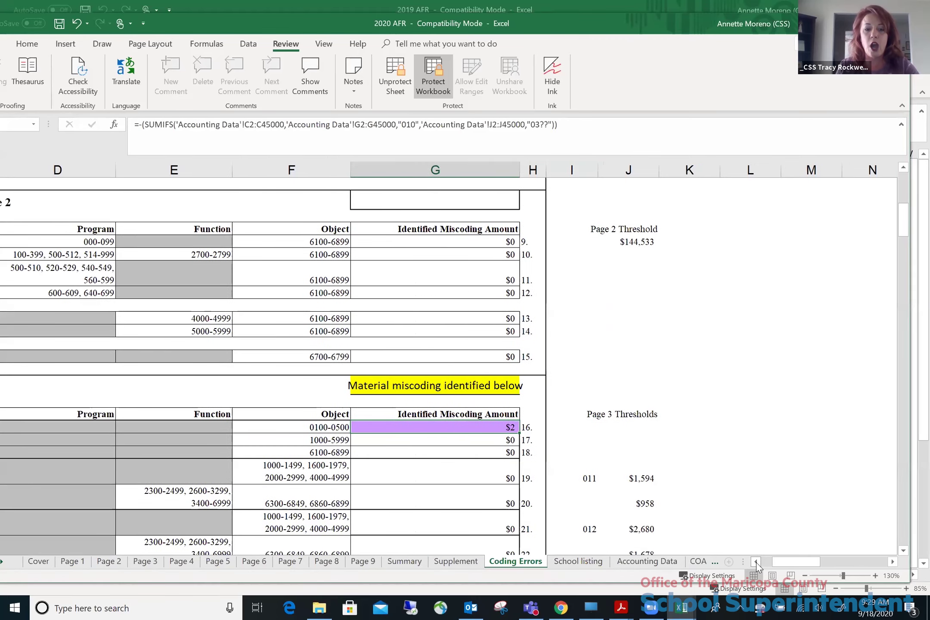
click(757, 562)
click(757, 563)
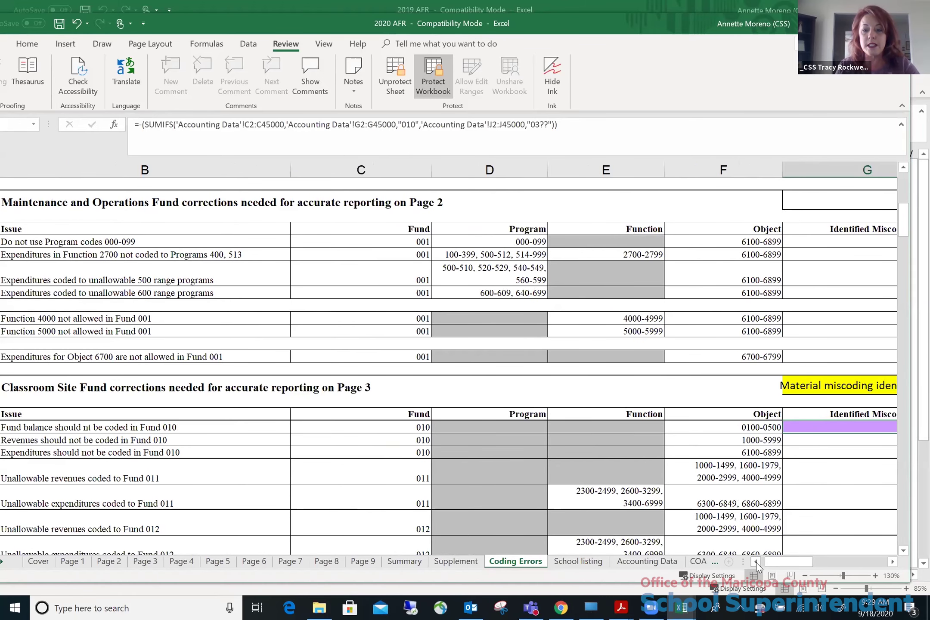
click(893, 562)
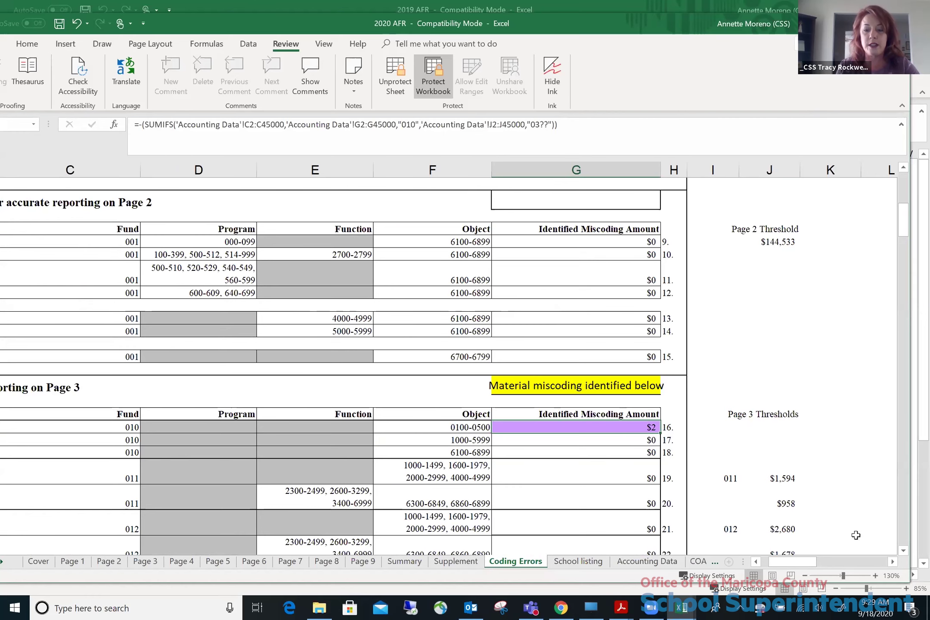
Look through the remaining Coding Errors sections and return to the explanation of pink and purple shaded cells at the sheet's beginning
click(903, 552)
drag(904, 554, 906, 557)
right_click(905, 557)
drag(903, 280, 908, 174)
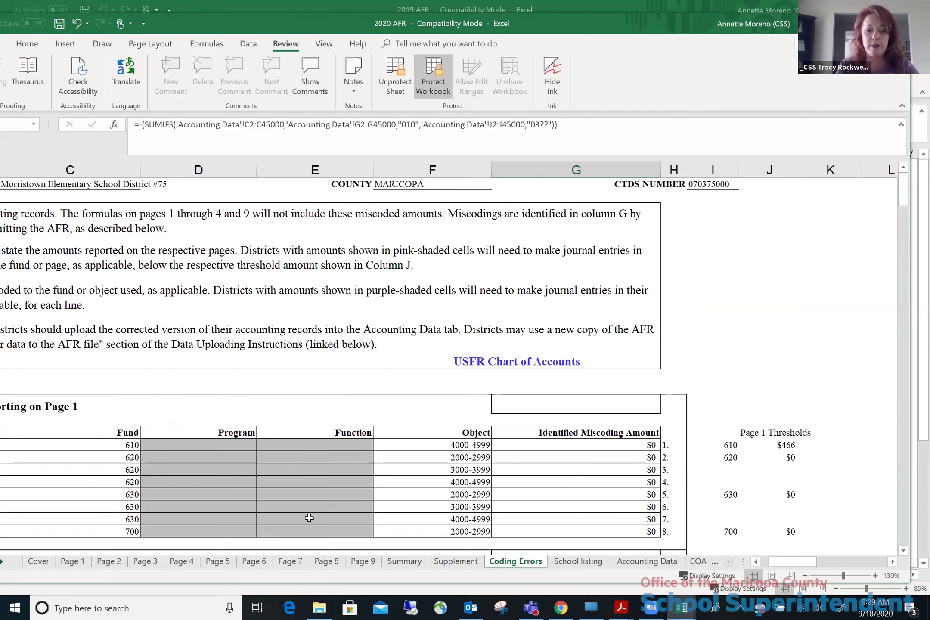
Read the Instructions sheet, covering the general reconciling and budget amount notes, the Cover alert and the Page 1 line instructions
click(2, 562)
click(2, 562)
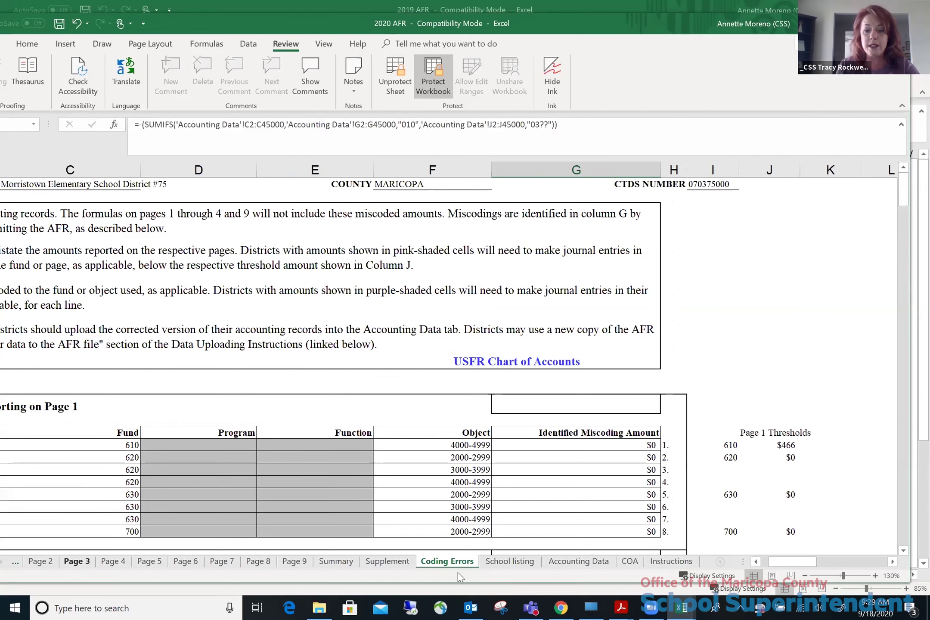
click(672, 562)
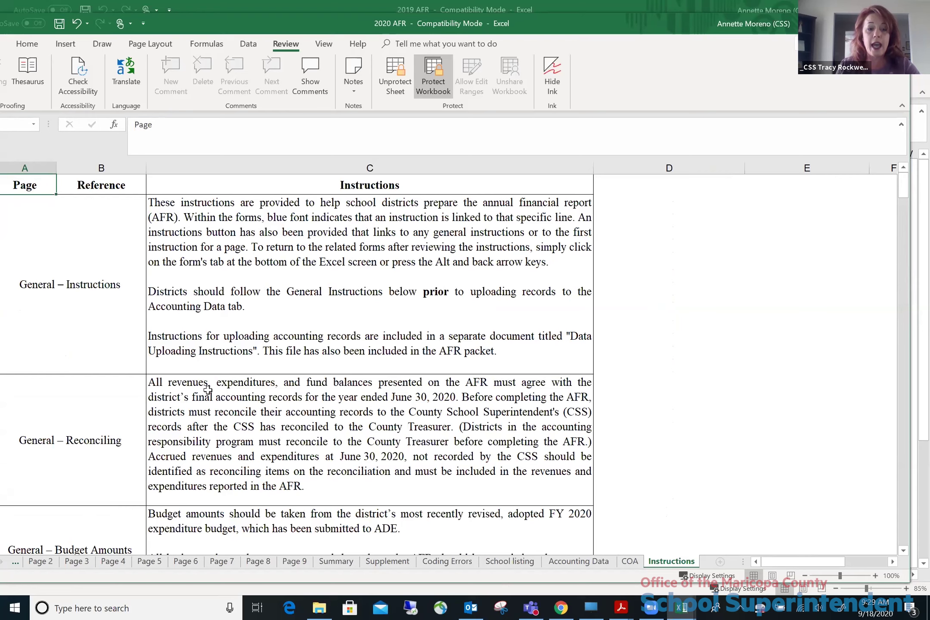
click(227, 471)
click(231, 517)
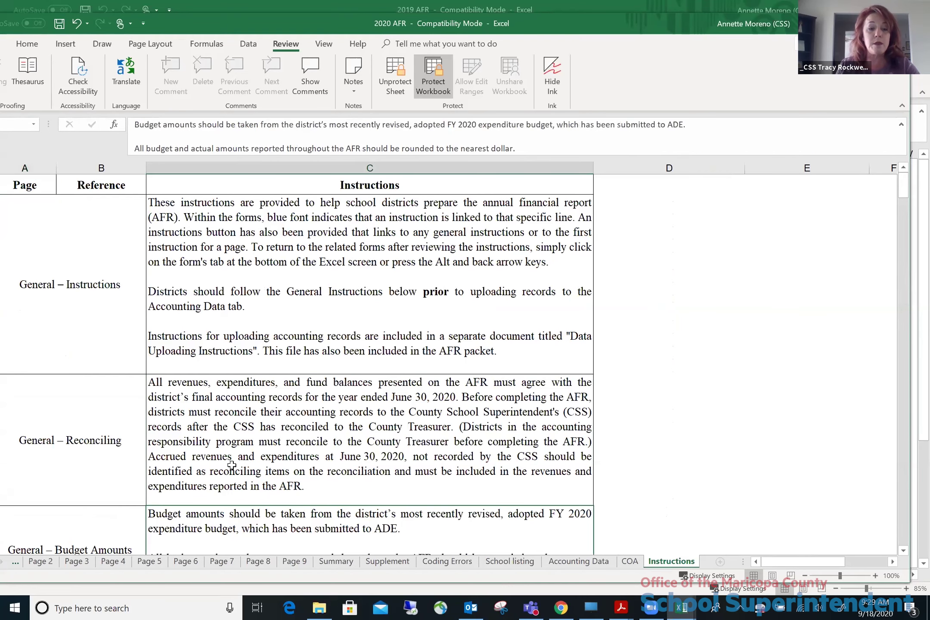
scroll(231, 465, down, 4)
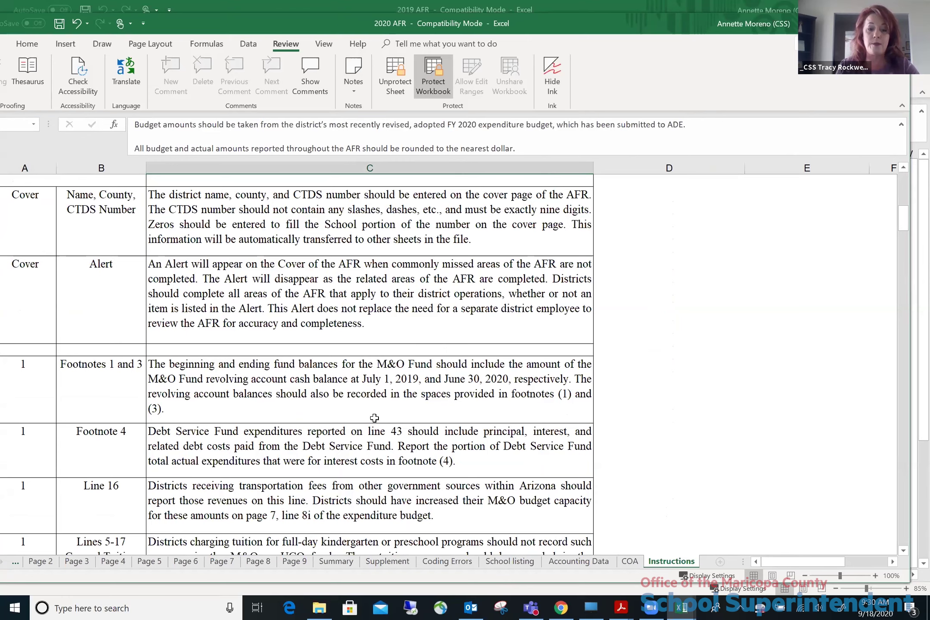
Look over the School listing sheet, from school name and CTDS through student count, unit codes and comments
click(516, 567)
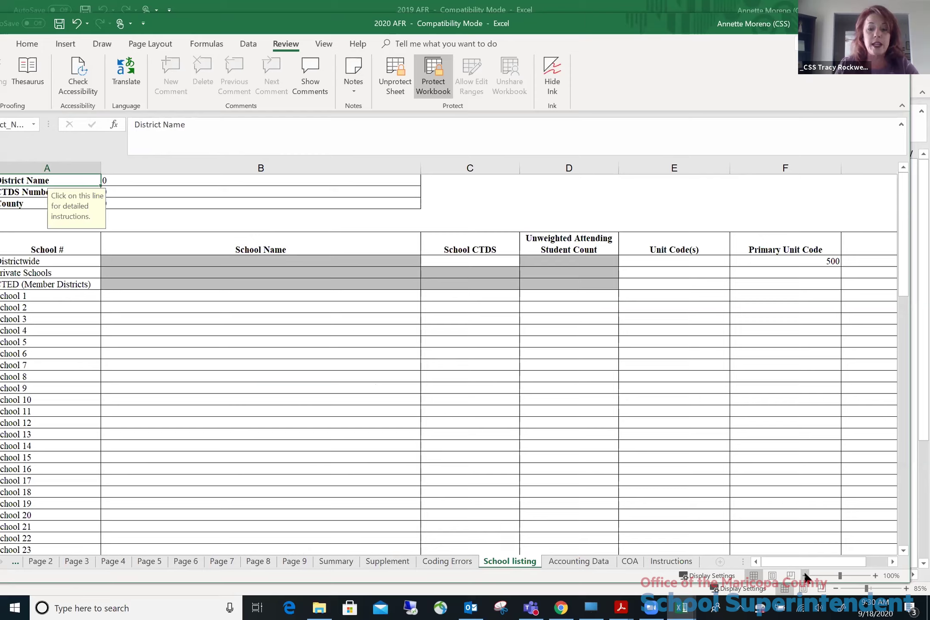
click(877, 576)
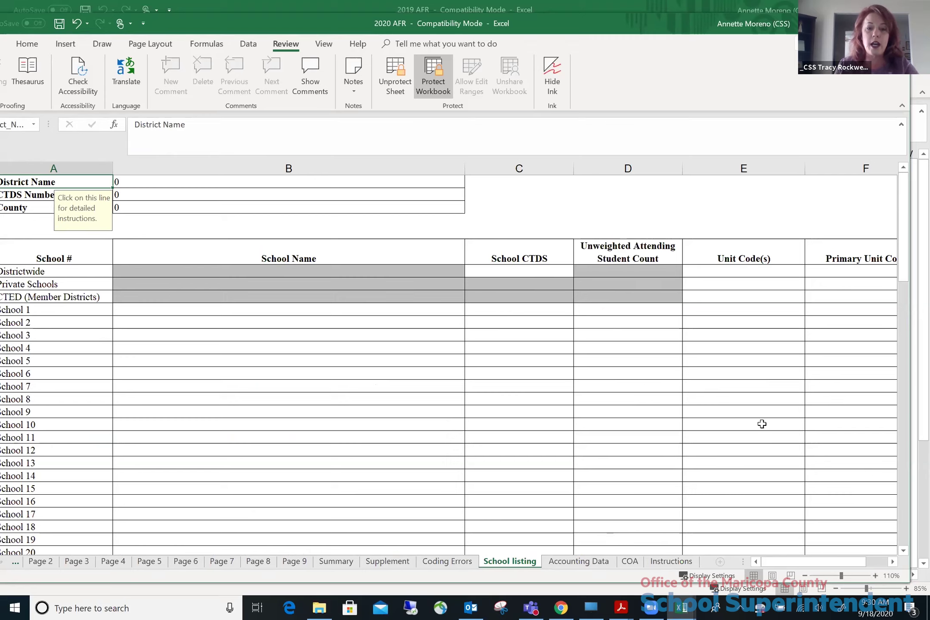
click(892, 564)
click(893, 564)
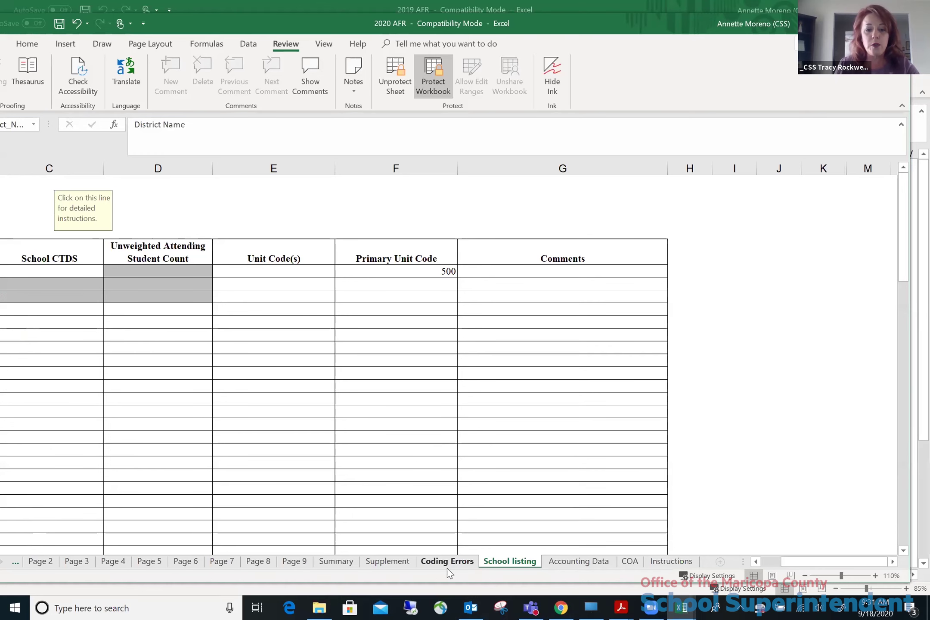
Review the Summary sheet's fund balances, revenues and expenditures from Regular Education down to Other Funds
click(339, 562)
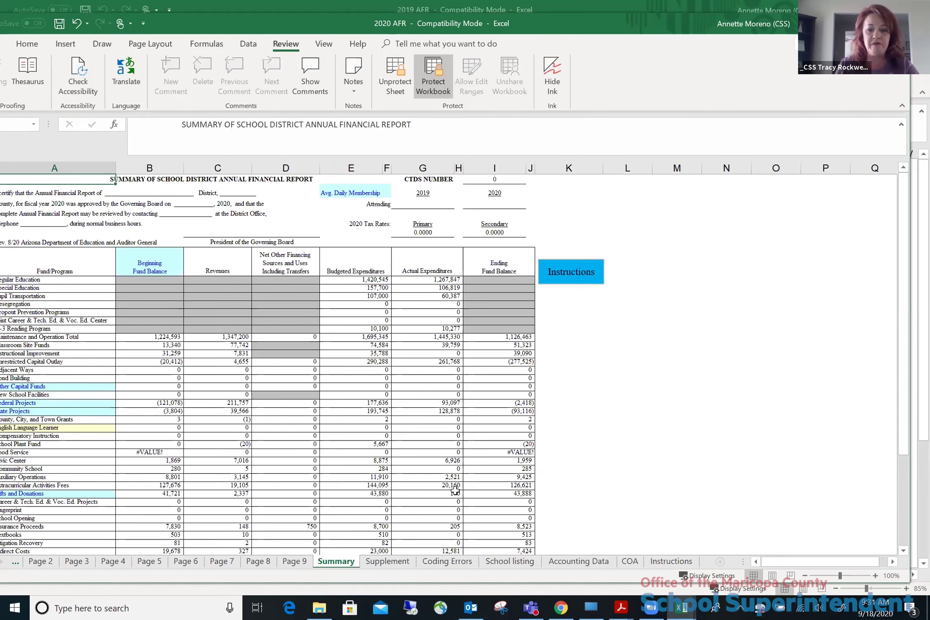
click(803, 576)
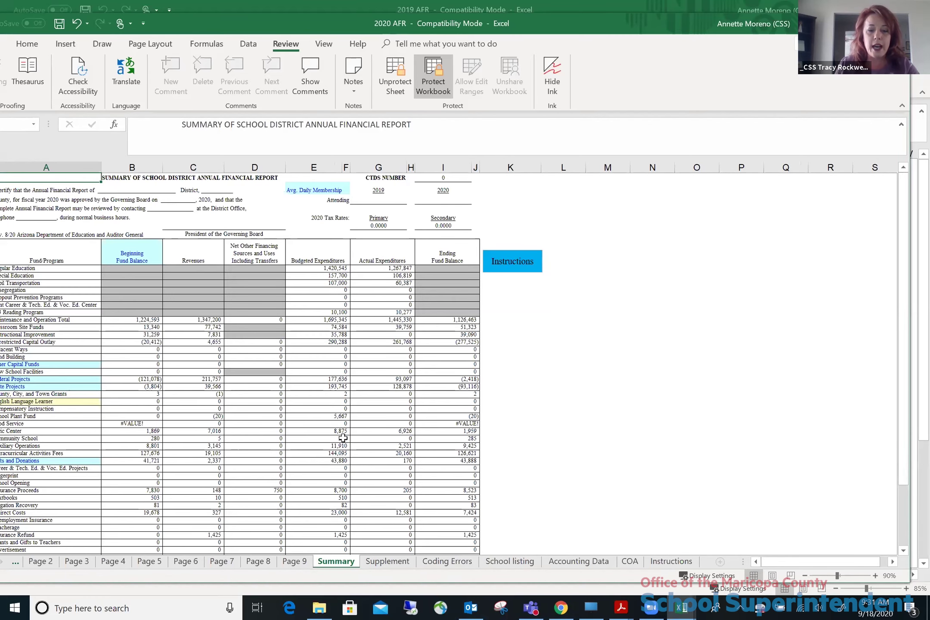
scroll(367, 443, down, 2)
scroll(367, 443, down, 3)
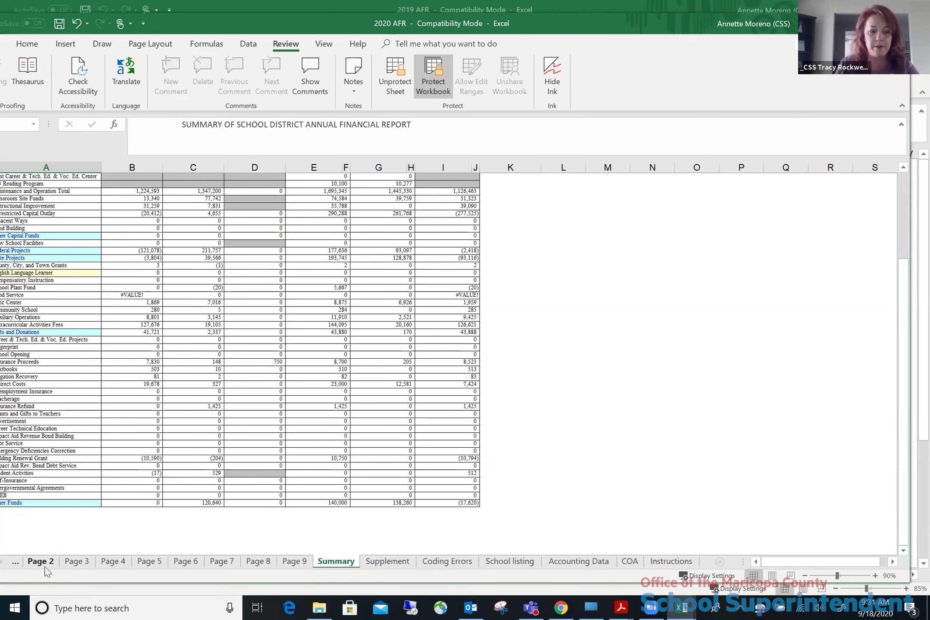
click(208, 553)
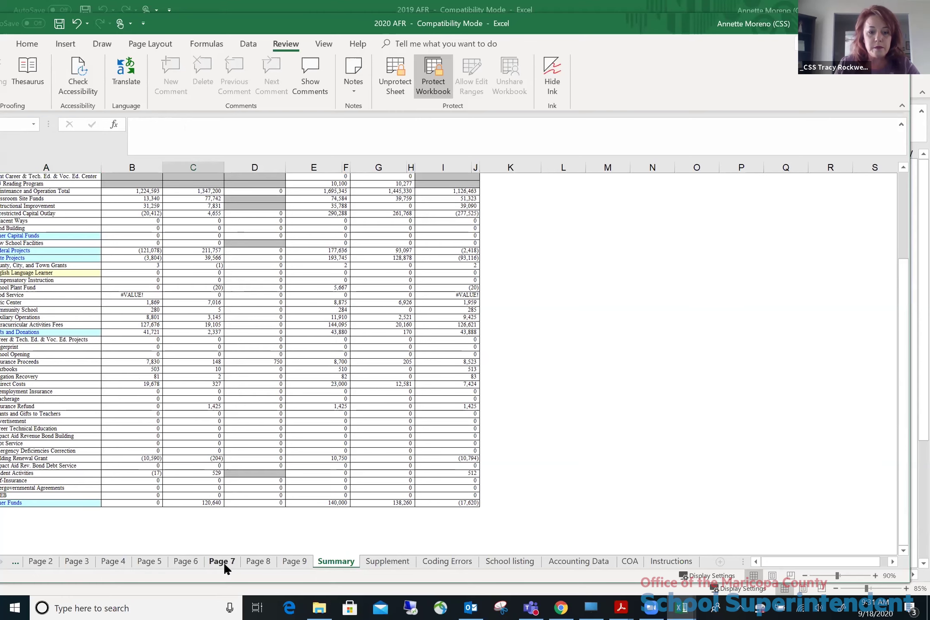
Unprotect the Page 7 sheet and check the entry cells for bonds issued, retired and outstanding
click(224, 562)
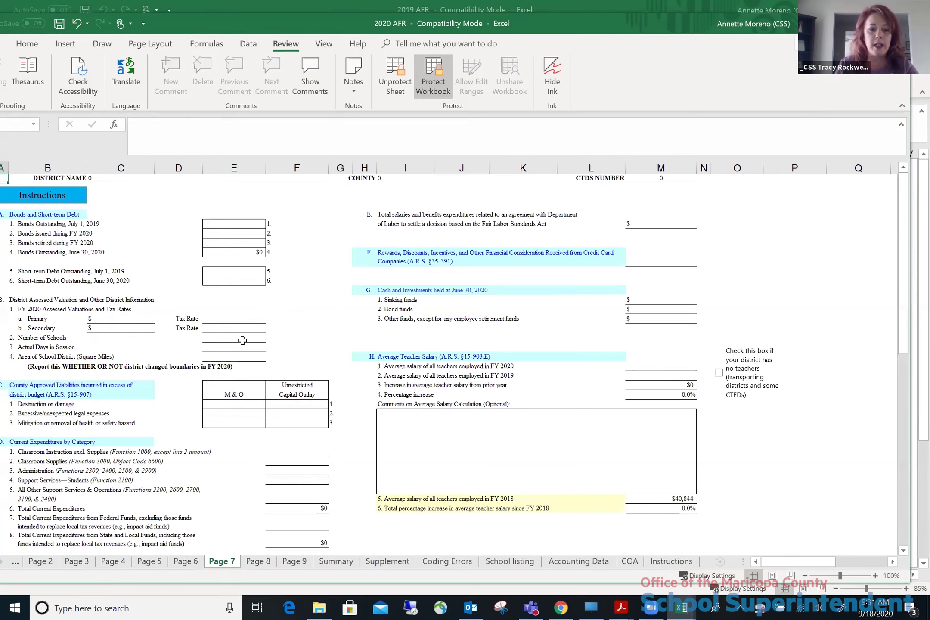
click(216, 244)
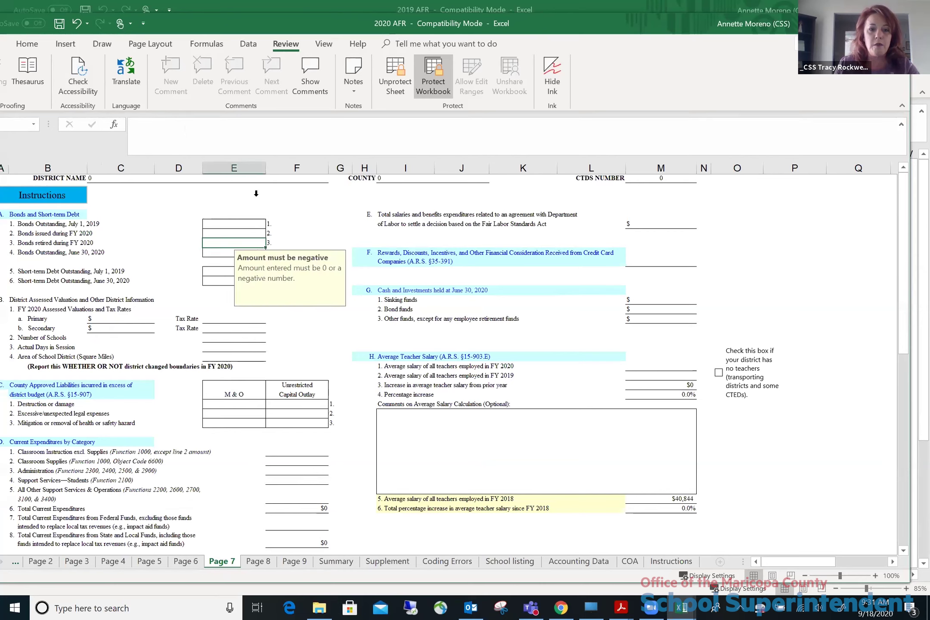
click(390, 88)
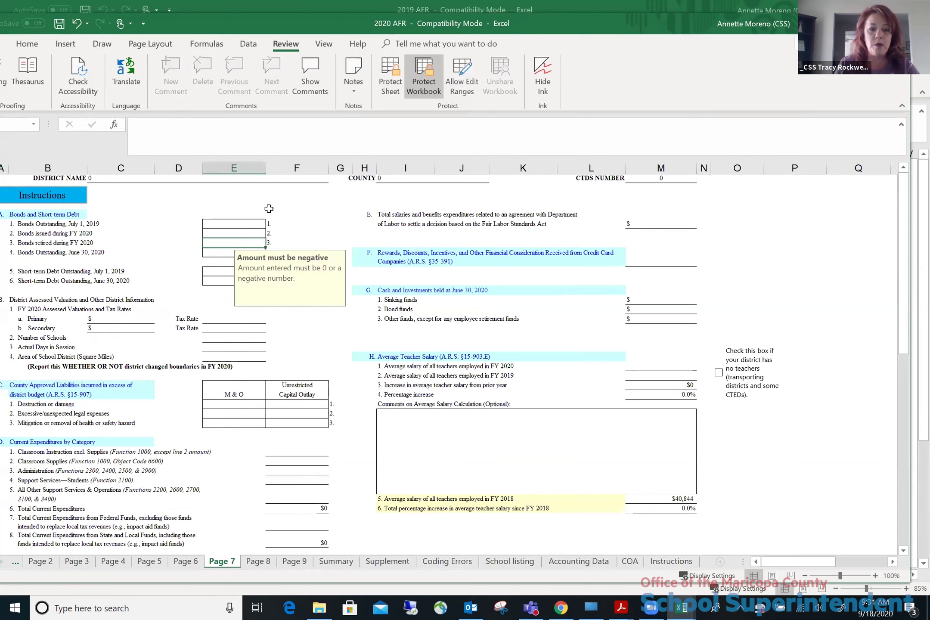
click(234, 227)
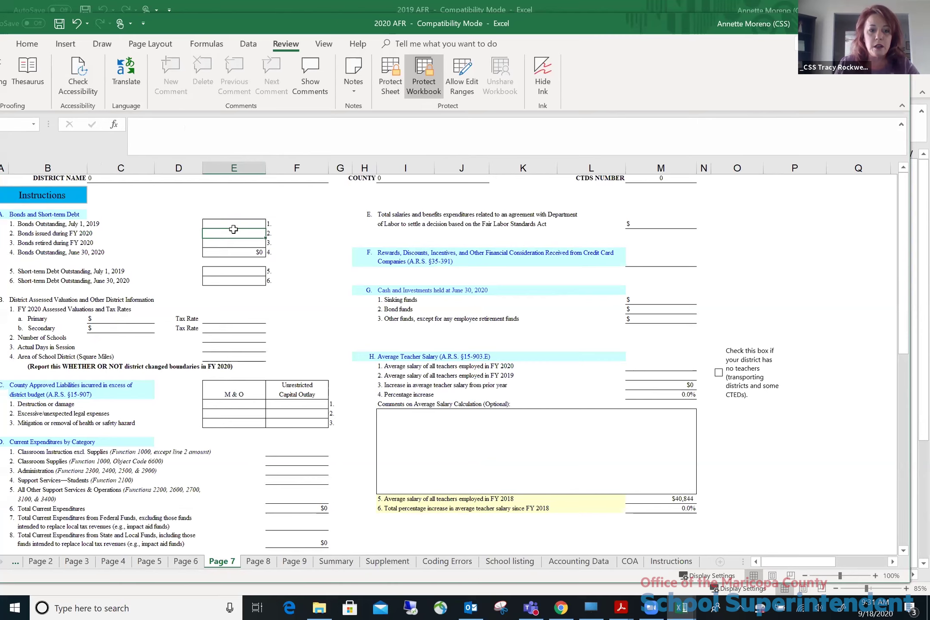
click(229, 251)
click(227, 244)
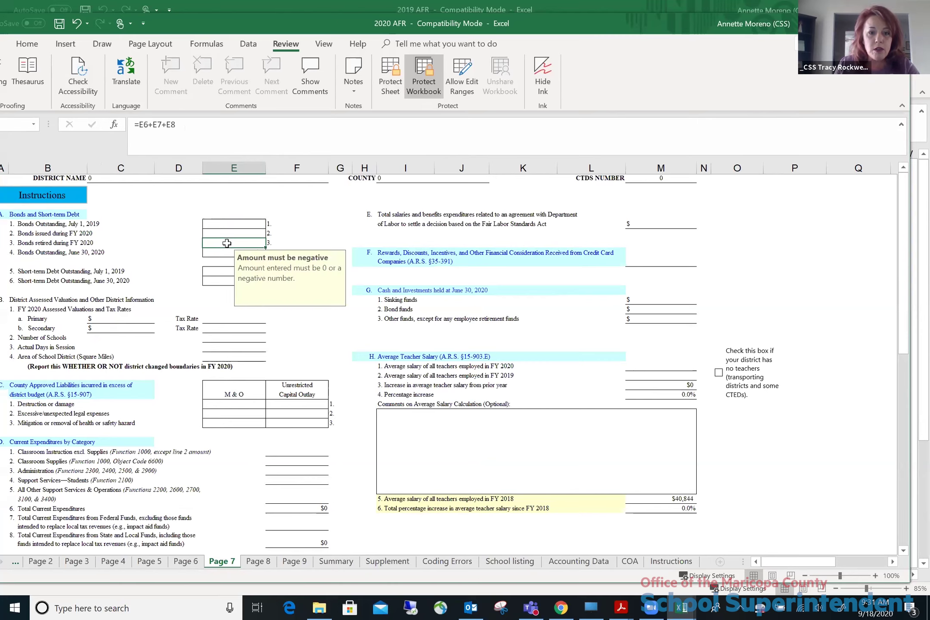
Protect the Page 7 sheet again without a password, keeping the preset permissions
click(395, 80)
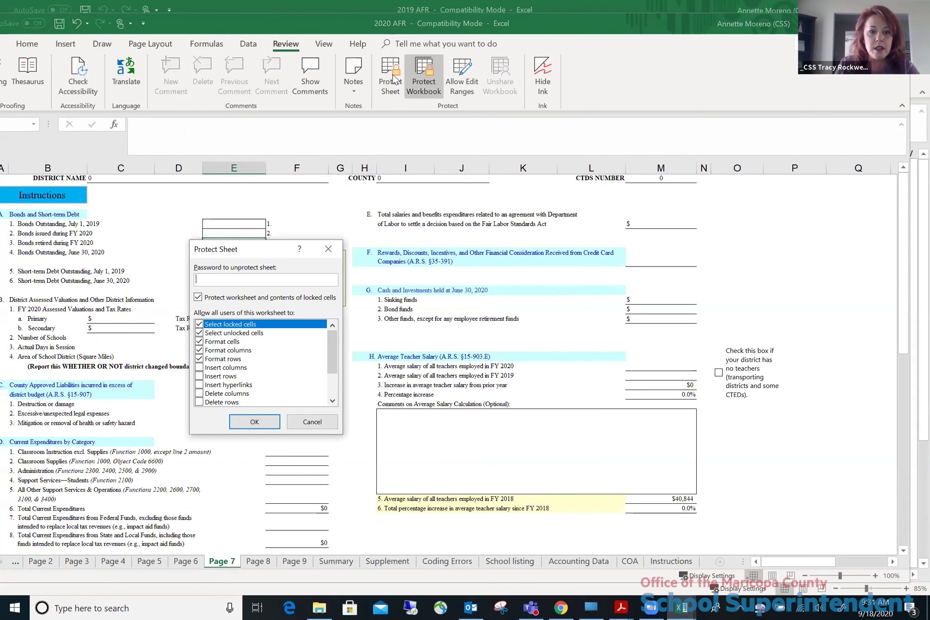
click(261, 421)
click(298, 357)
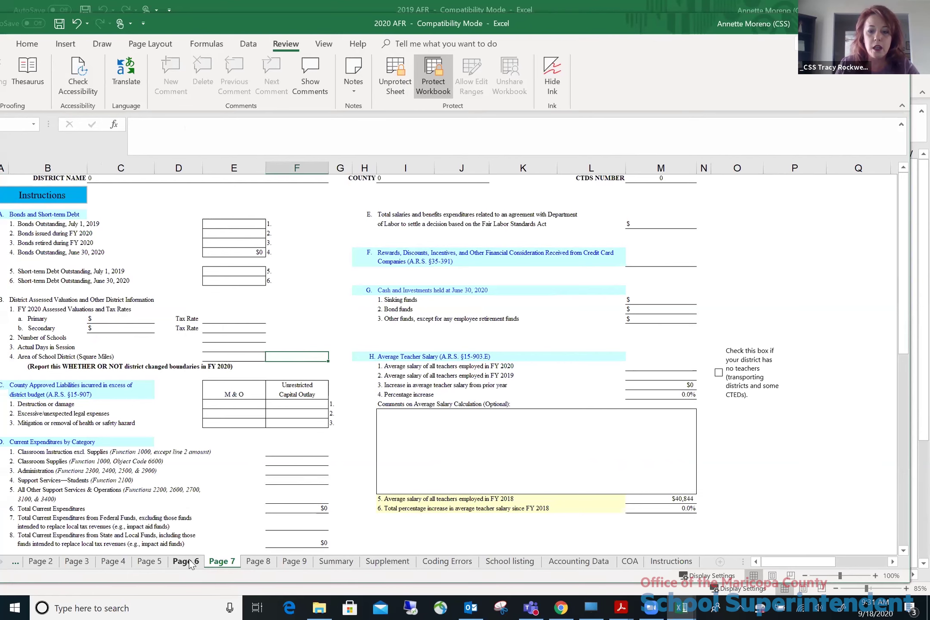
Examine the orange input cells on Page 7, from bonds and assessed valuations to investments and average teacher salary
click(875, 576)
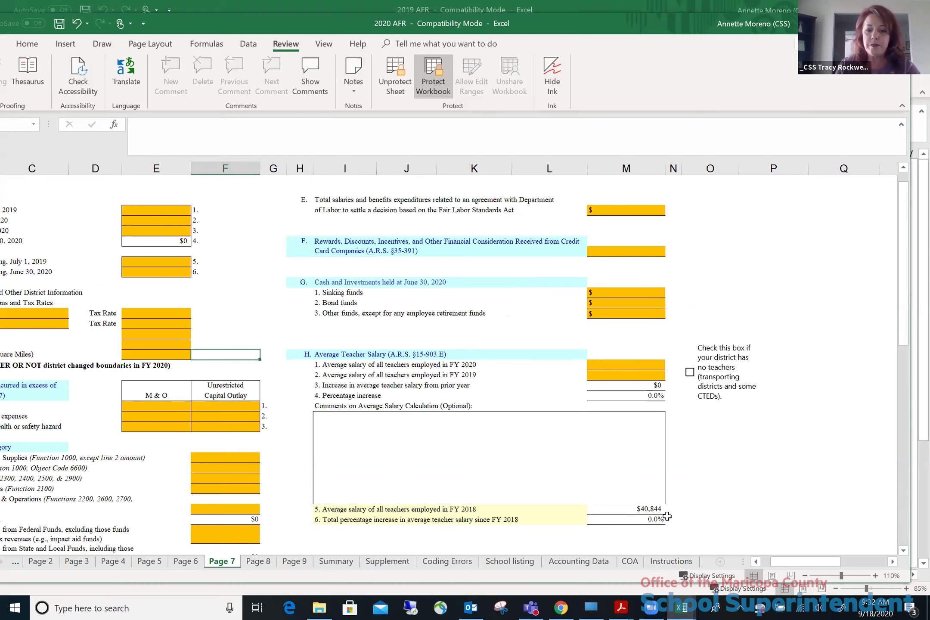
click(758, 562)
click(756, 562)
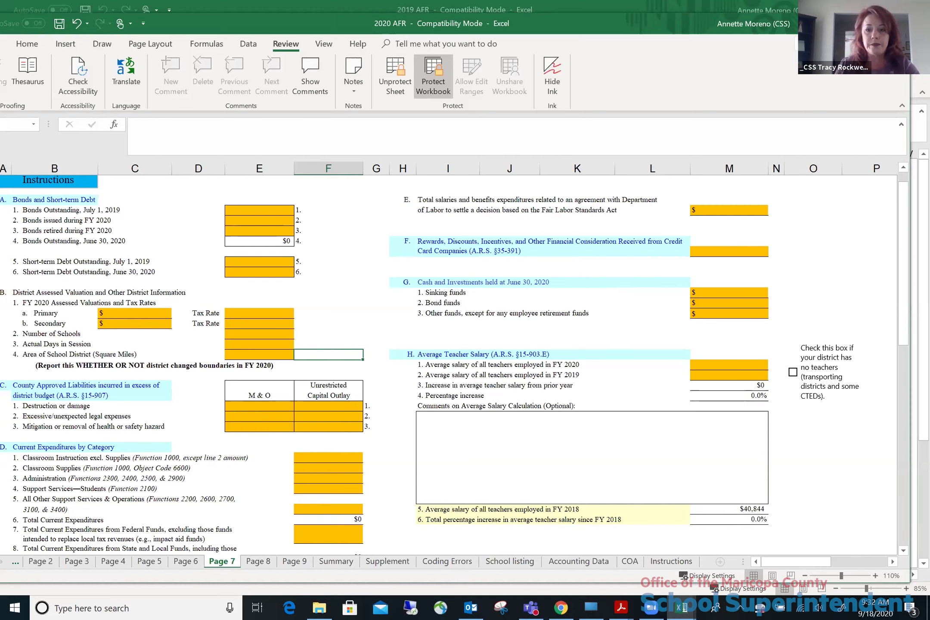
Open the "2020 School-Level Reporting for 1-25 schools" workbook from the minEASE 9-18-20 folder in File Explorer and enable editing
key(alt+Tab)
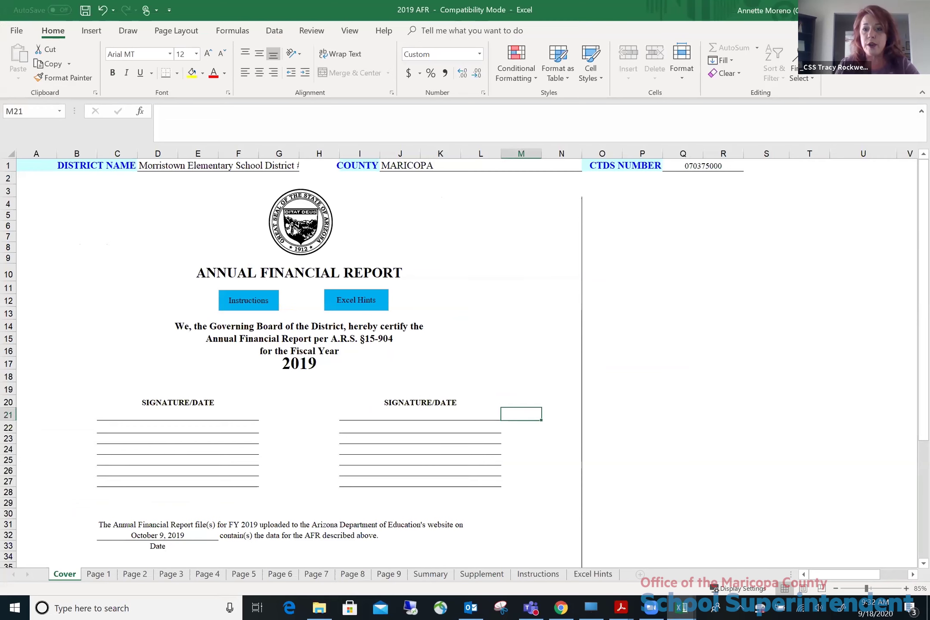
key(alt+Tab)
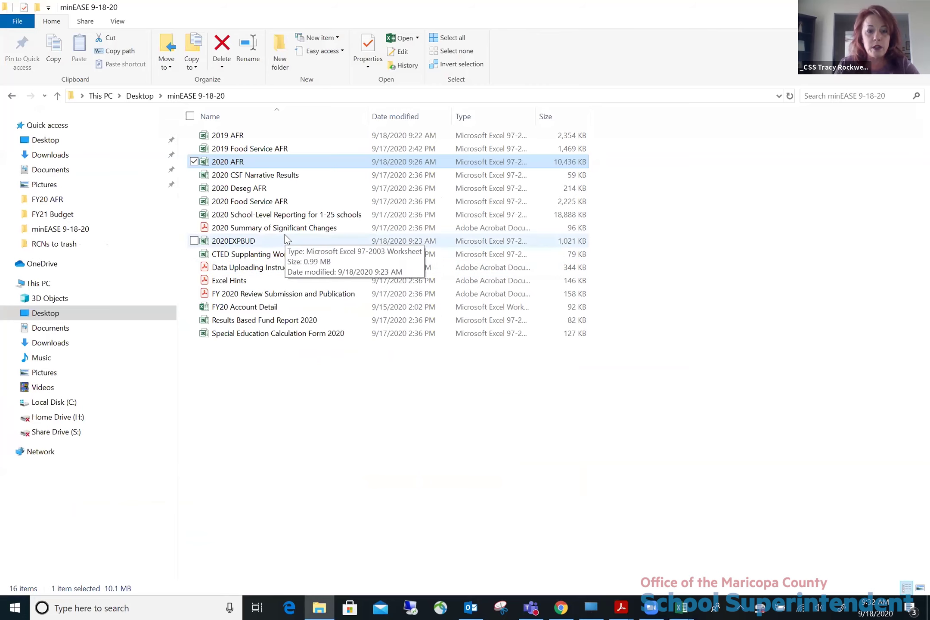
click(274, 212)
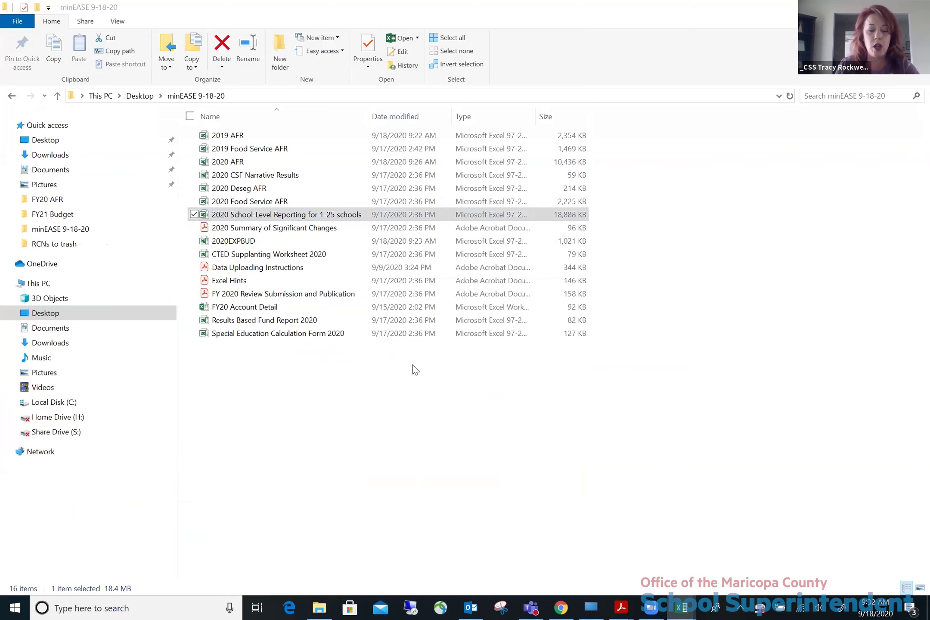
key(Return)
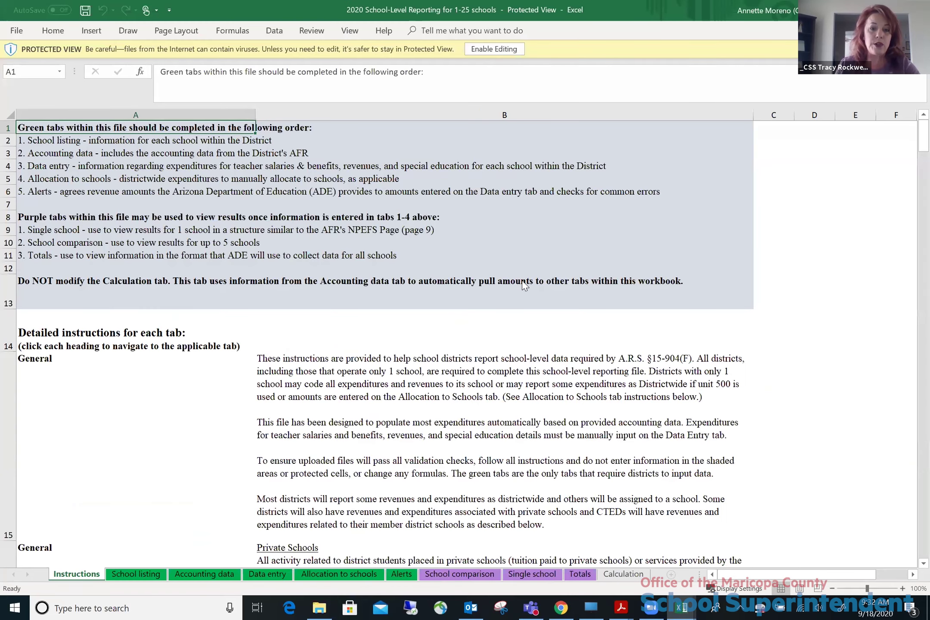
click(480, 48)
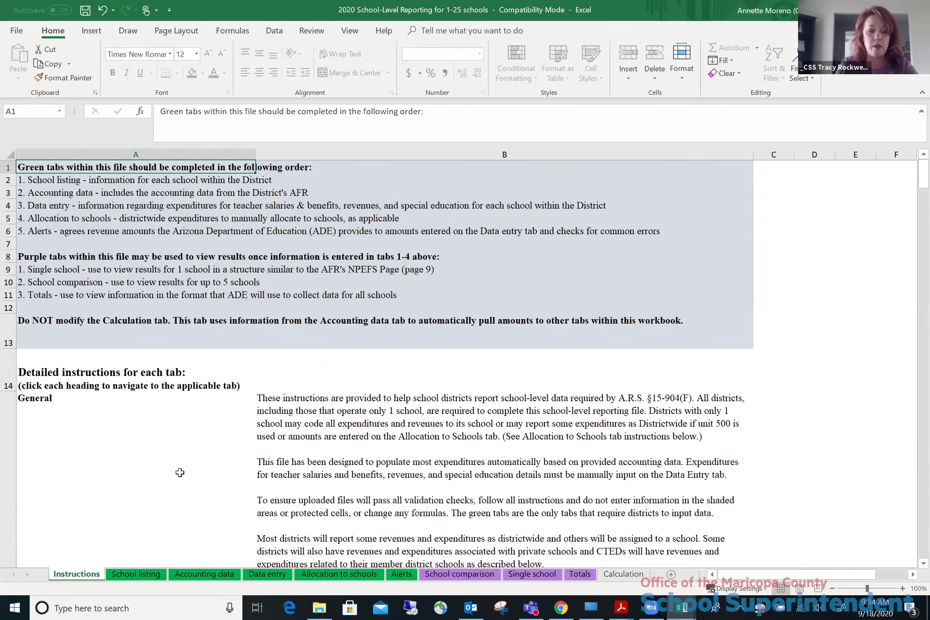
Look over the School listing, Accounting data and Allocation to schools sheets in the school-level reporting workbook
click(158, 574)
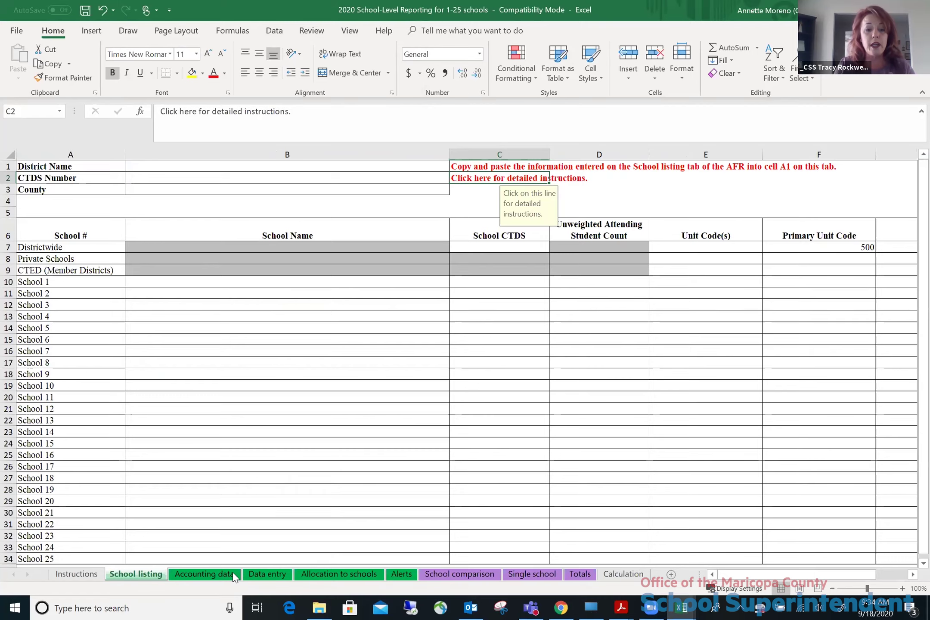
click(217, 577)
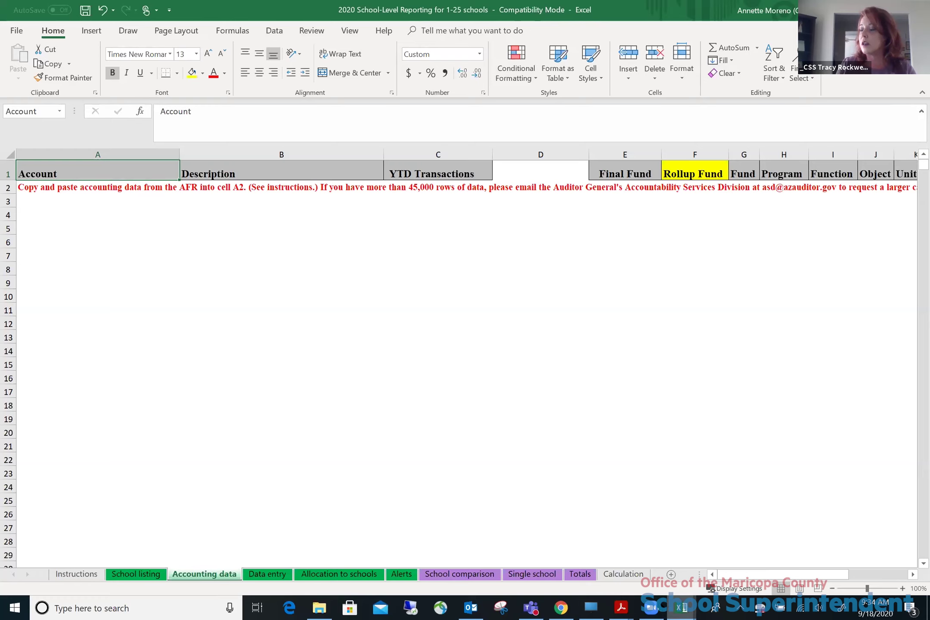
mouse_move(652, 605)
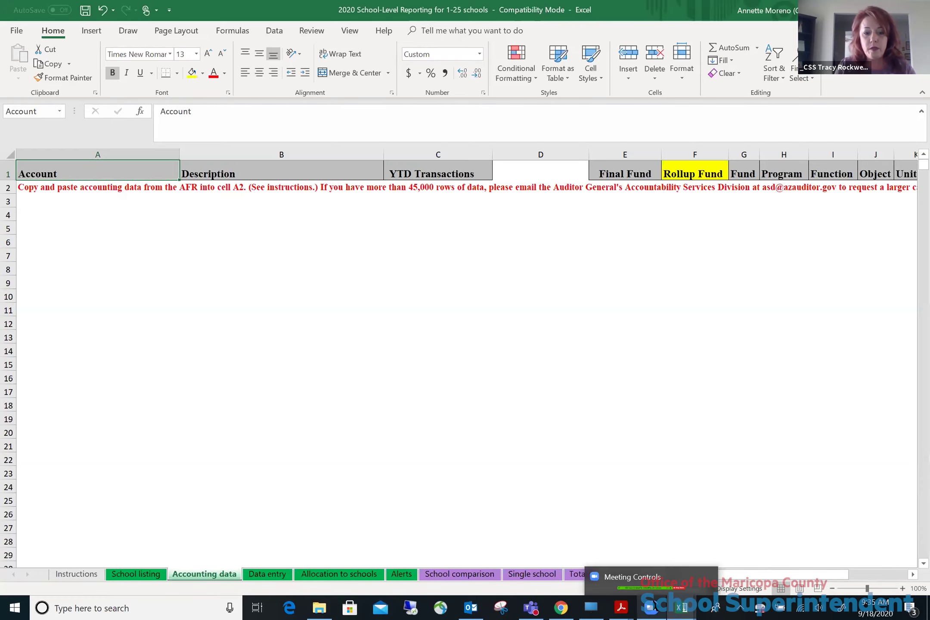
click(310, 575)
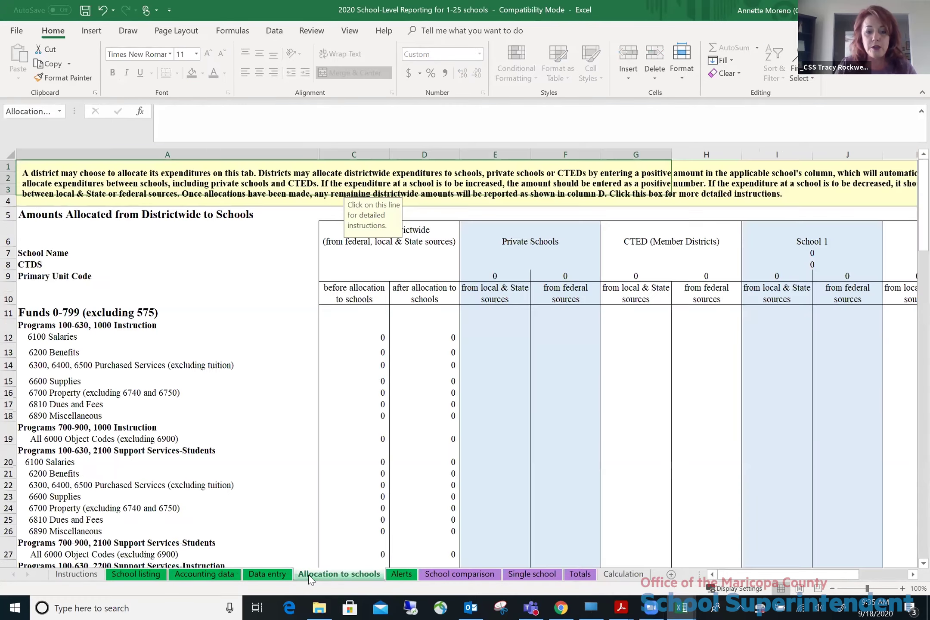
Look over the Data entry sheet of the school-level reporting workbook and dismiss the e-mail notification
click(263, 576)
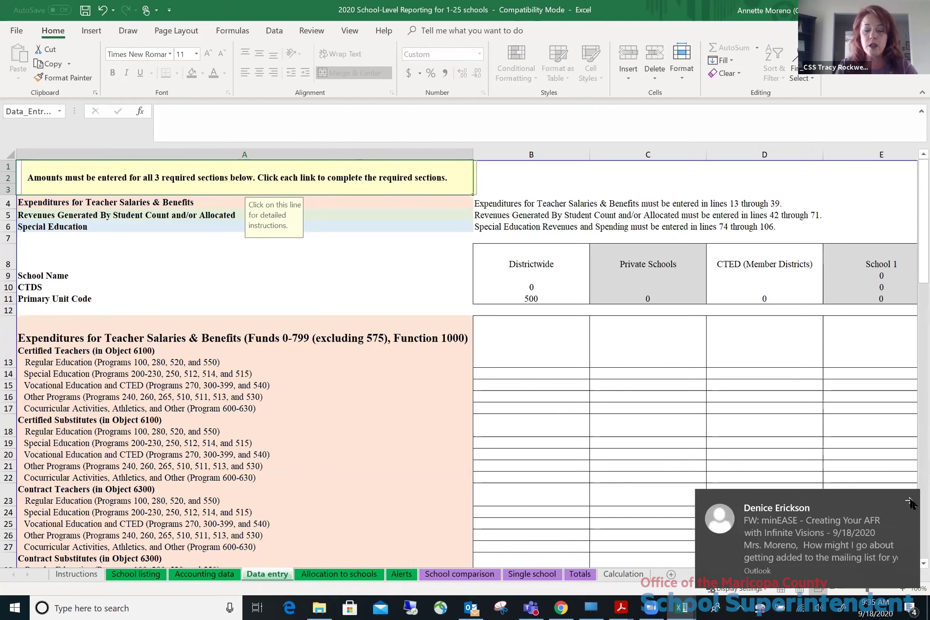
click(910, 503)
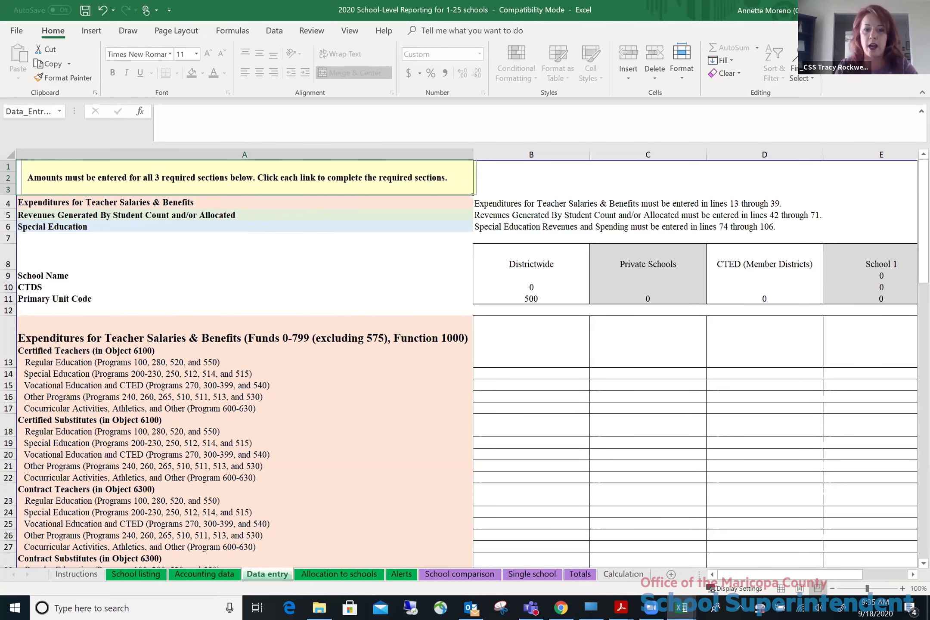
Switch to the 2020 AFR workbook by way of File Explorer and show its Accounting Data sheet
key(alt+Tab)
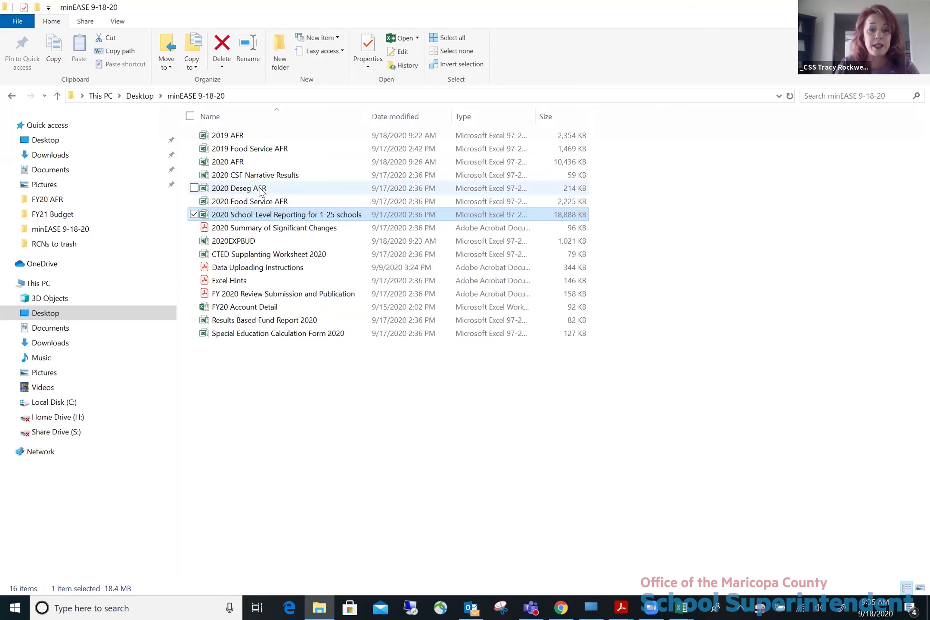
click(245, 160)
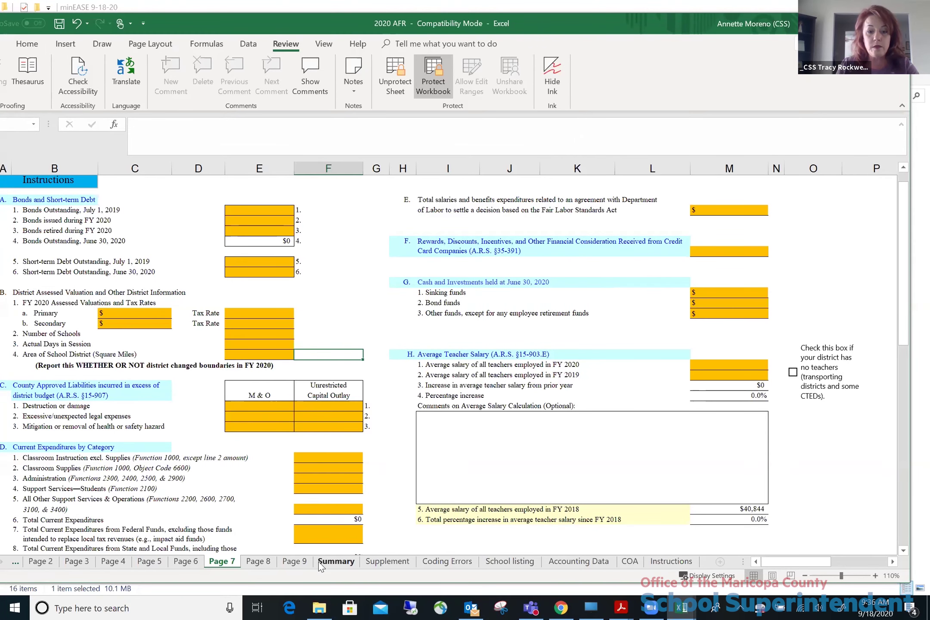
click(573, 561)
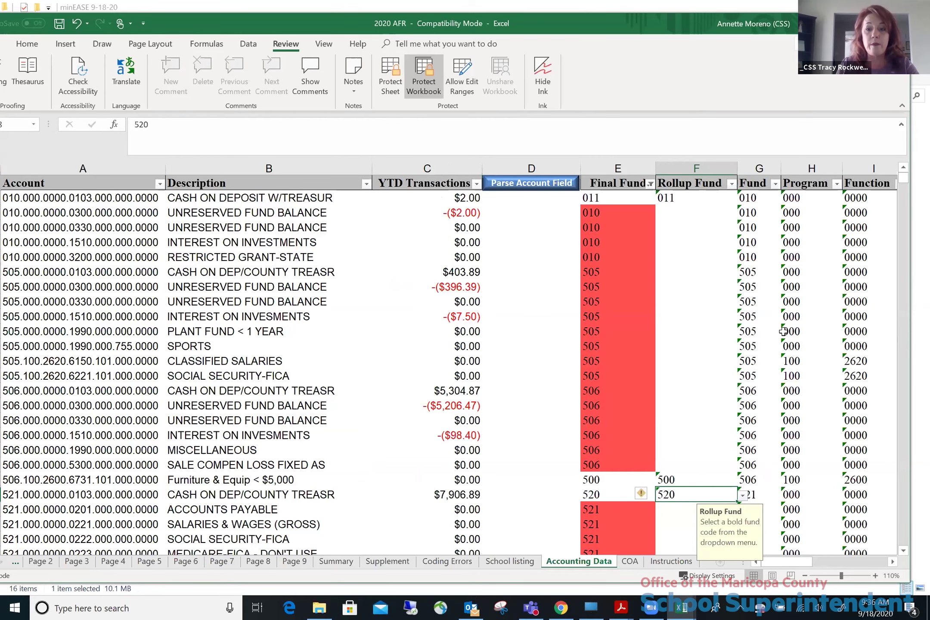
Examine the Accounting Data columns from Unit and Final Unit Code through the beginning fund balances, including the red unit codes
click(894, 560)
click(895, 560)
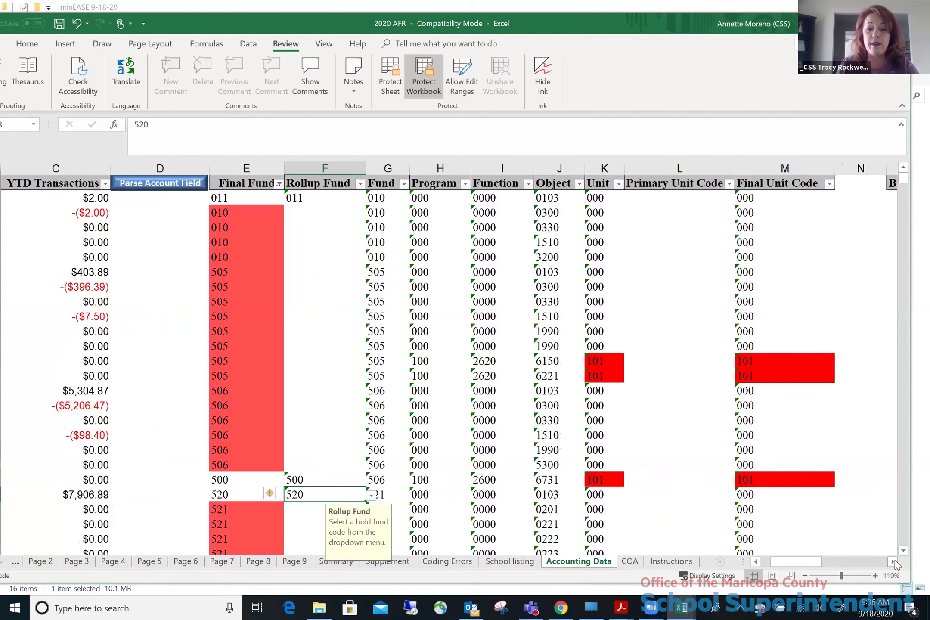
click(894, 559)
click(895, 560)
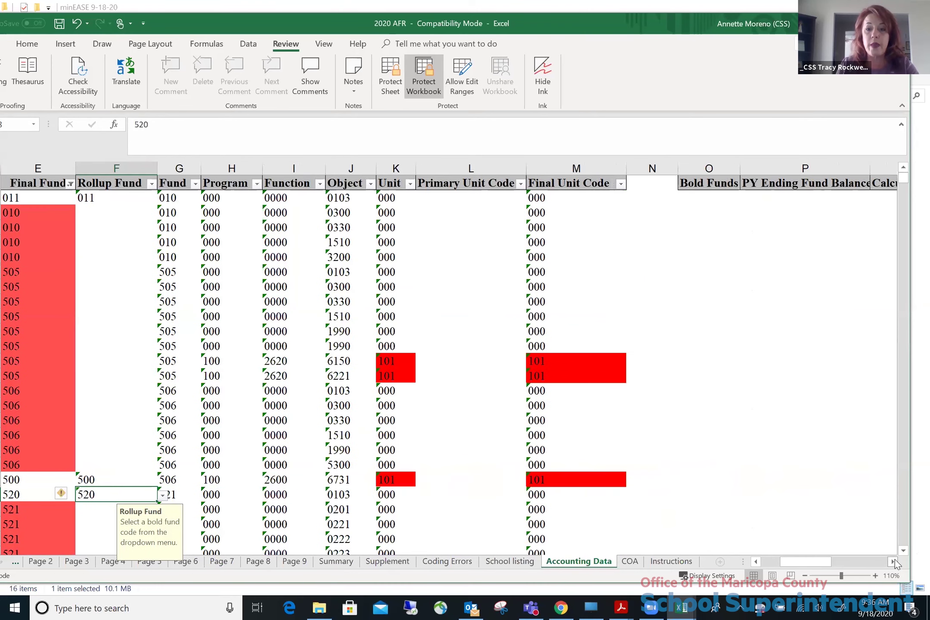
click(895, 560)
click(895, 560)
click(894, 560)
click(895, 560)
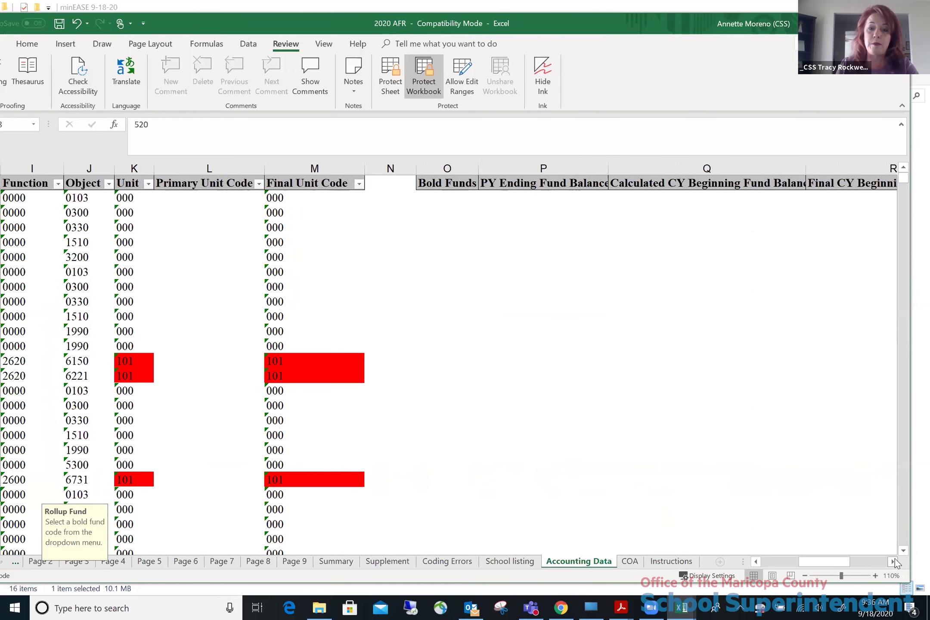
click(895, 560)
click(895, 561)
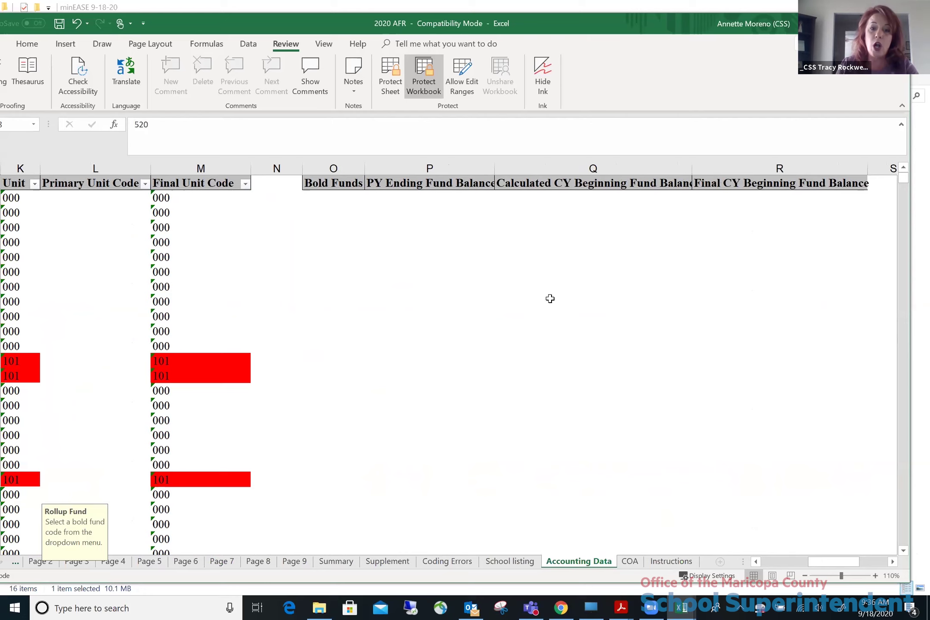
scroll(550, 299, down, 6)
scroll(551, 299, down, 3)
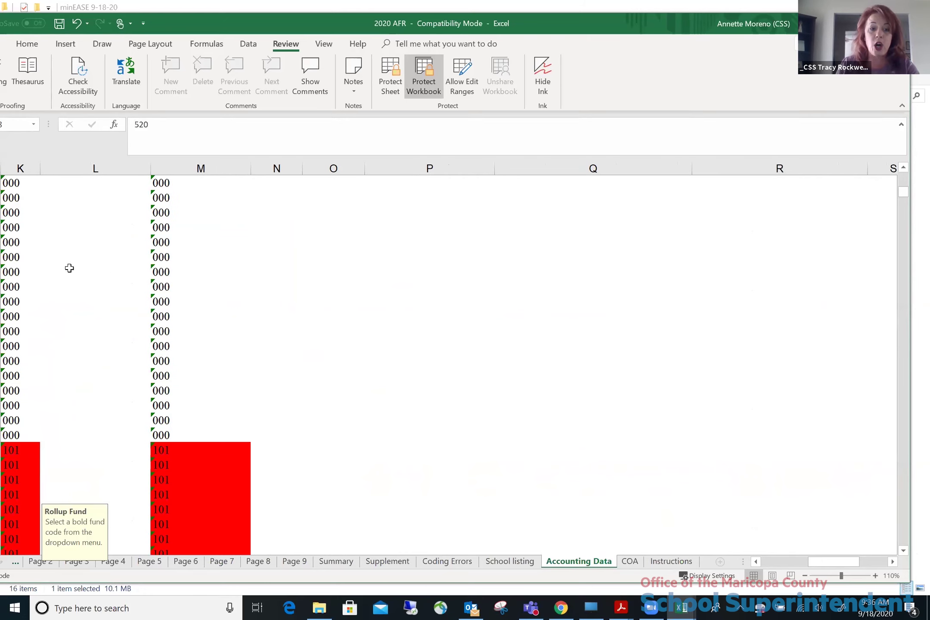
Compare the red unit code rows with their object, program, fund, Final Fund and description columns in Accounting Data
click(755, 560)
click(755, 559)
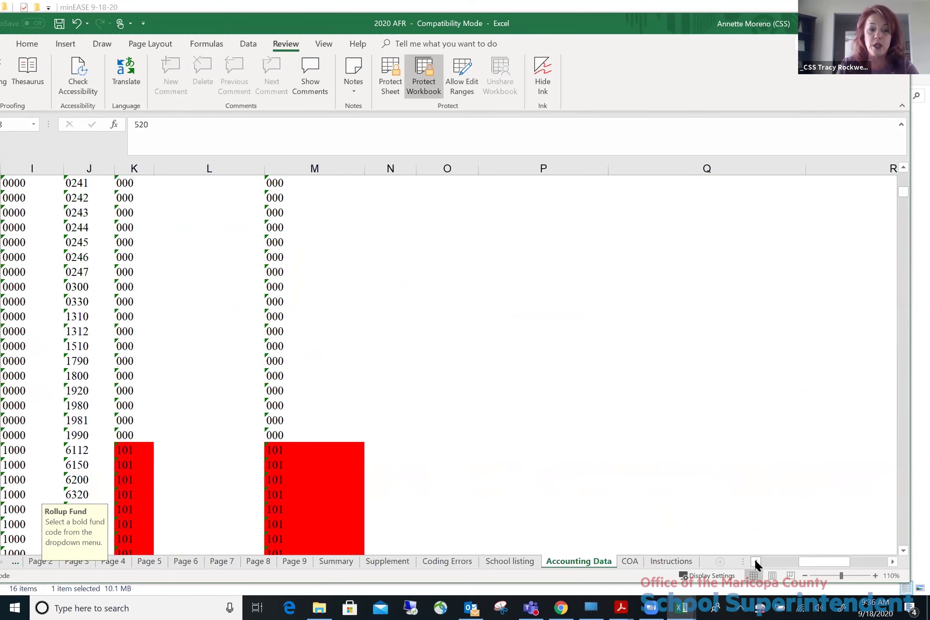
click(754, 560)
click(755, 559)
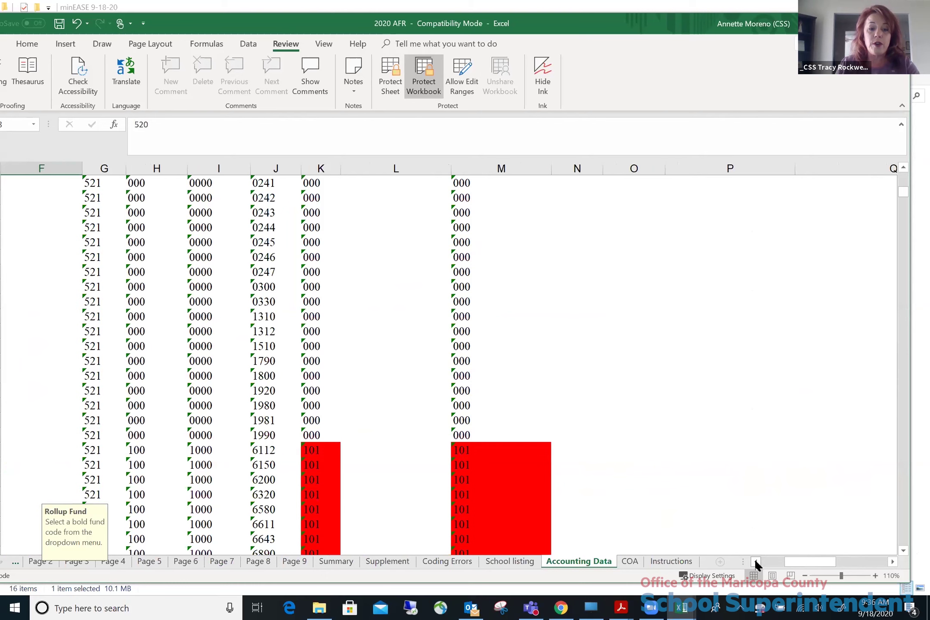
click(755, 560)
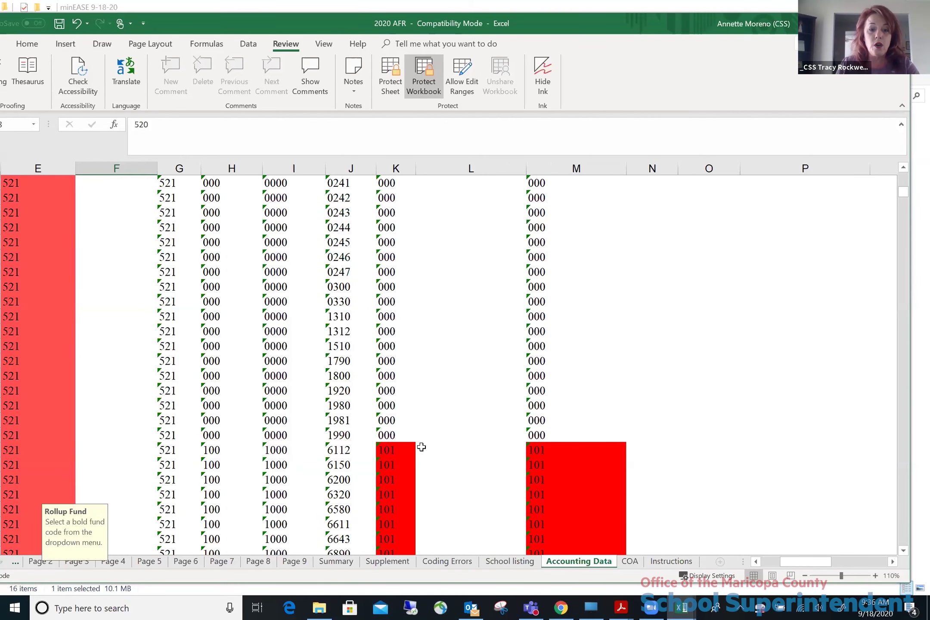
click(755, 563)
click(755, 562)
click(755, 562)
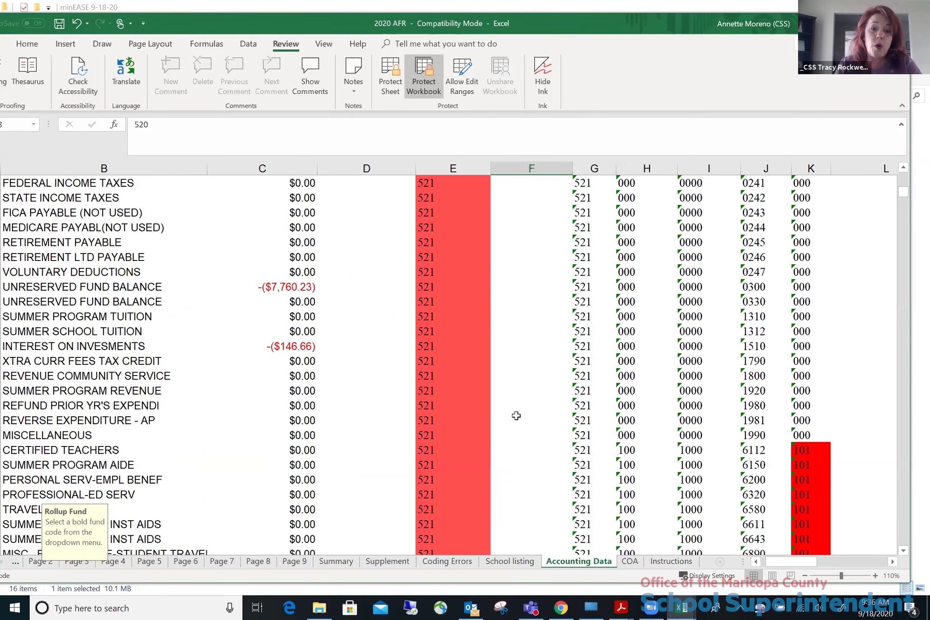
scroll(516, 416, up, 4)
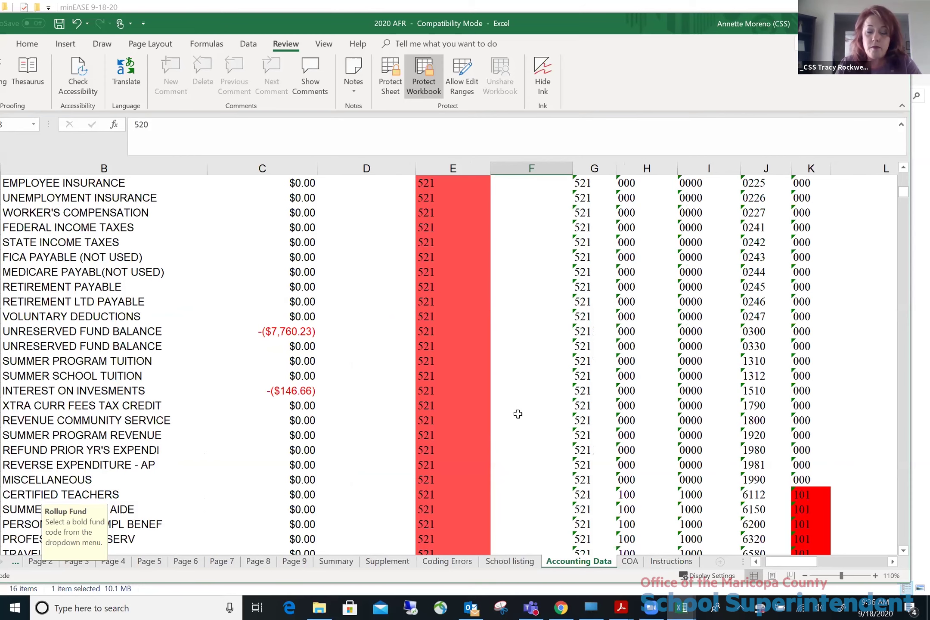
scroll(520, 415, up, 6)
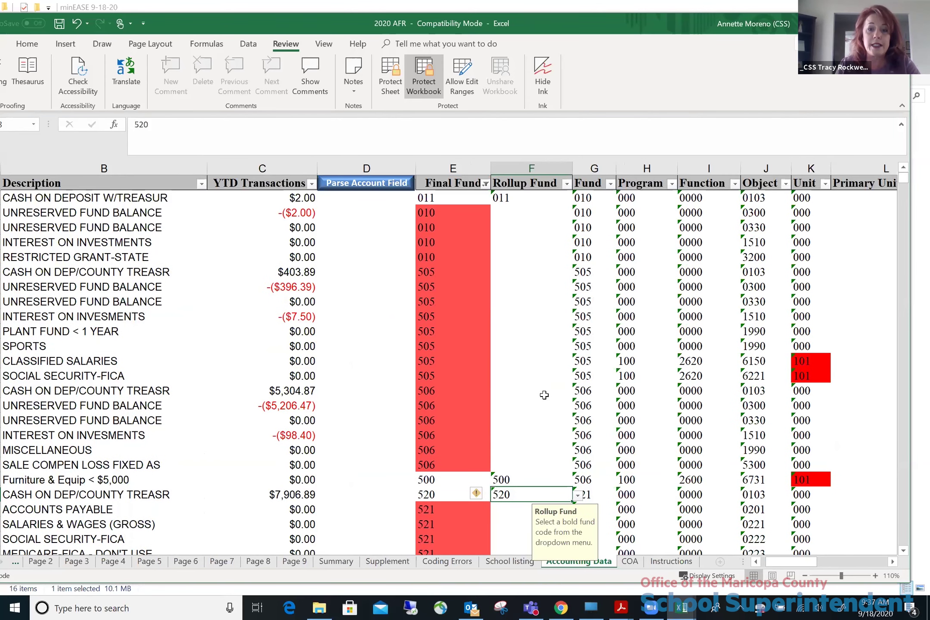
Try to filter the Final Fund column by cell color to show cells without fill
click(486, 184)
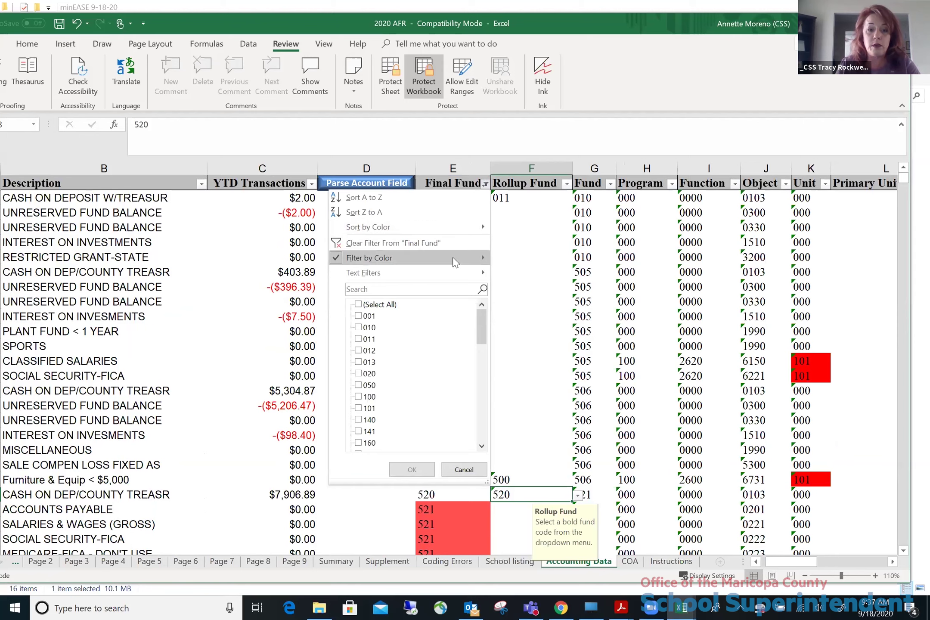
mouse_move(453, 257)
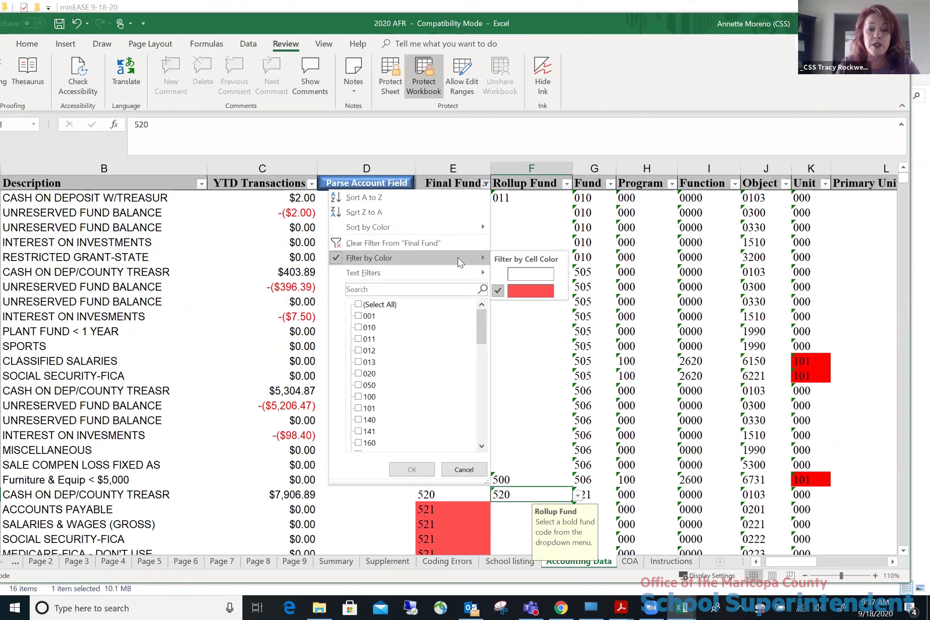
click(518, 274)
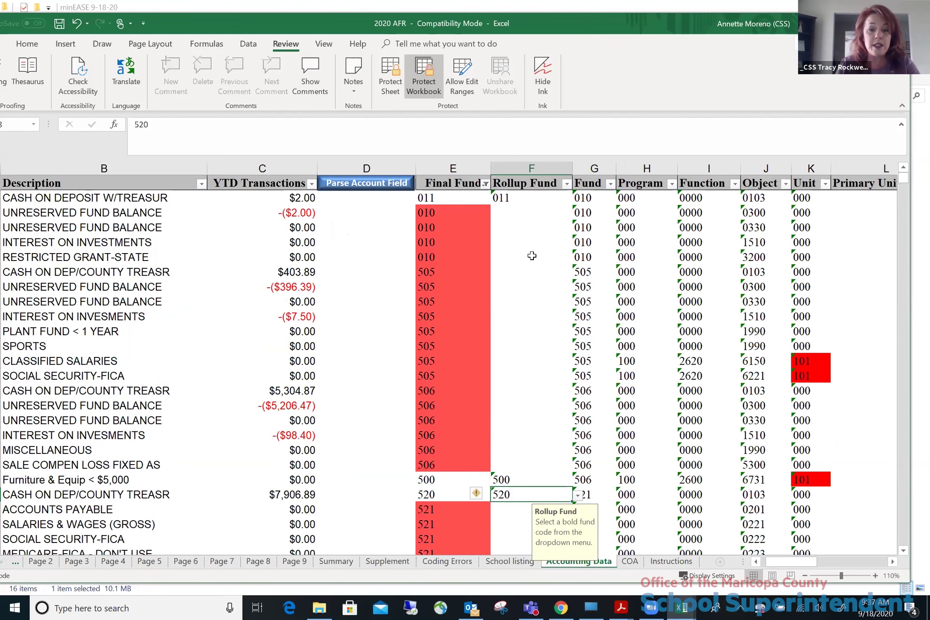
Filter the Unit column by cell color to show only the red cells
click(825, 184)
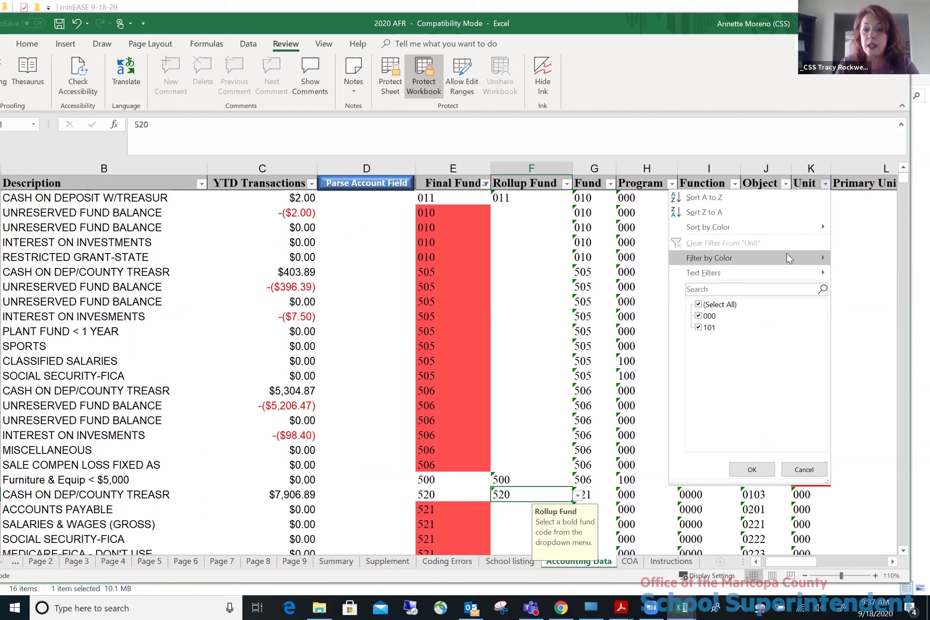
mouse_move(788, 255)
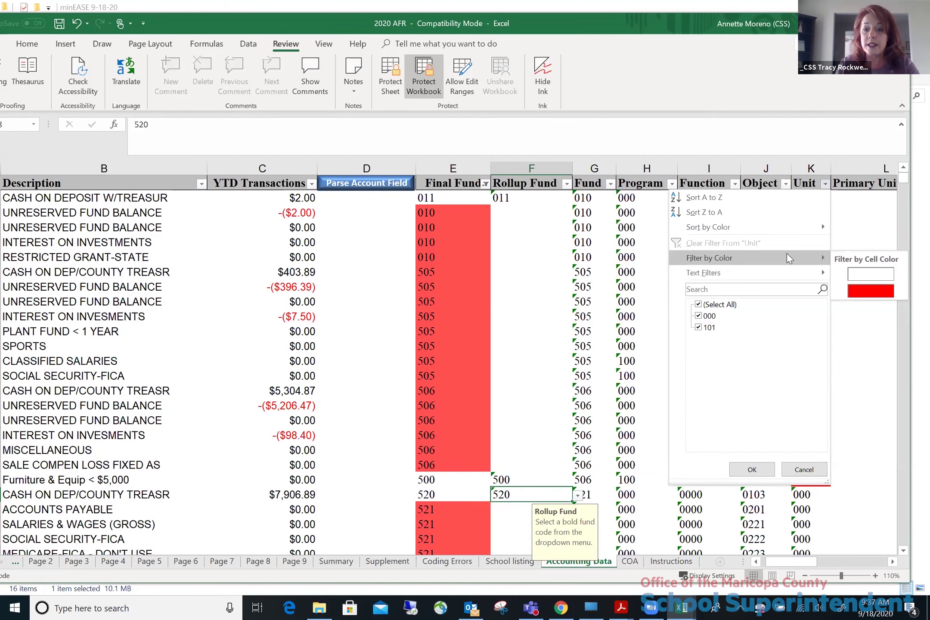
click(855, 294)
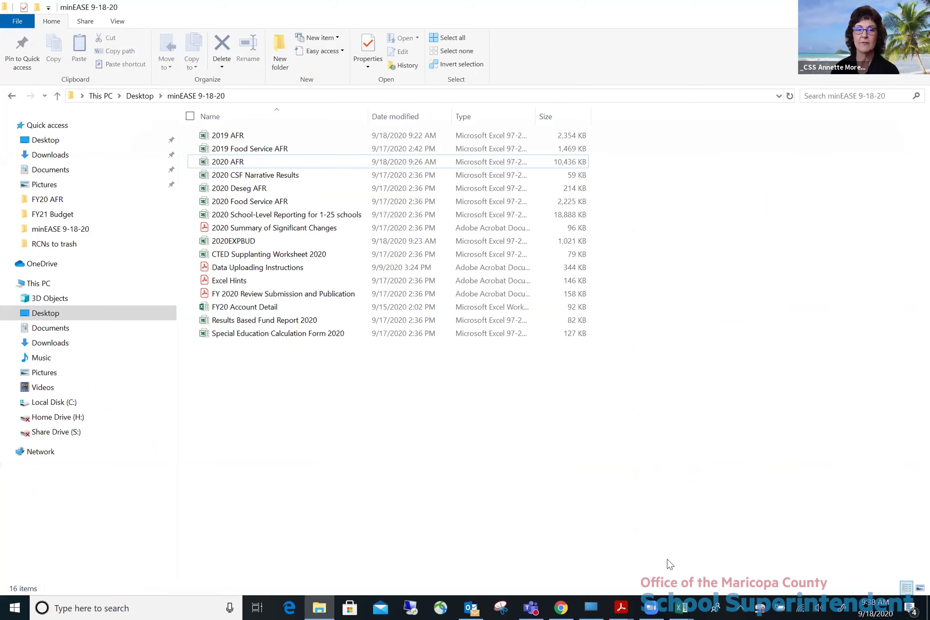
Return to the filtered Accounting Data sheet of the 2020 AFR workbook, and view the Data Uploading Instructions PDF in Acrobat Reader
click(683, 608)
click(266, 270)
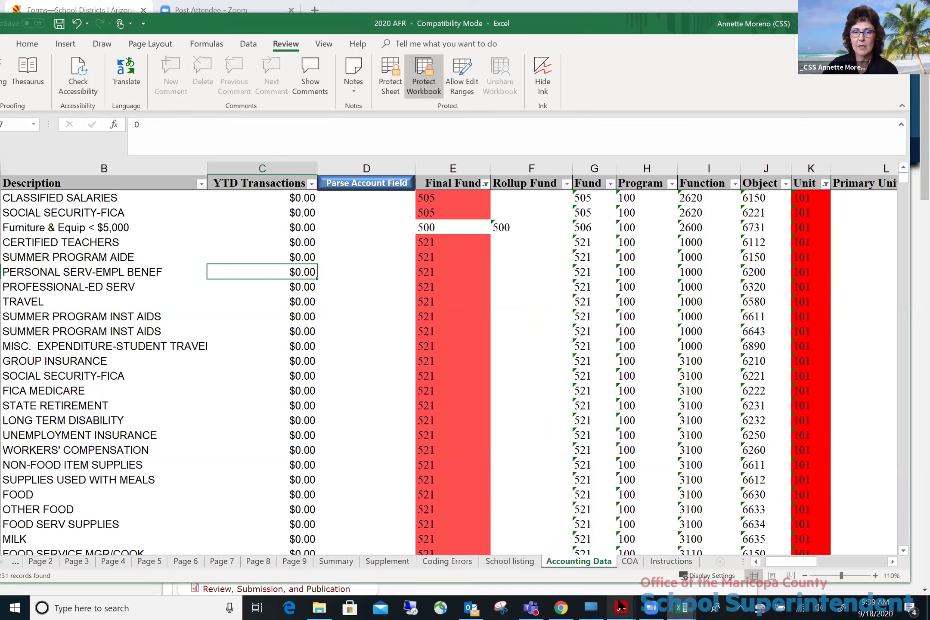
mouse_move(621, 607)
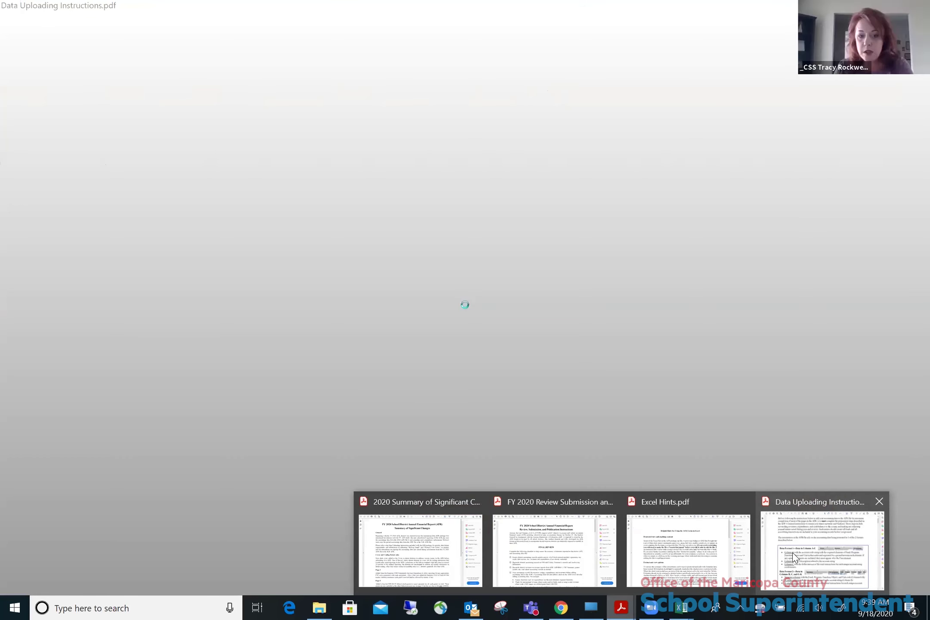
click(794, 556)
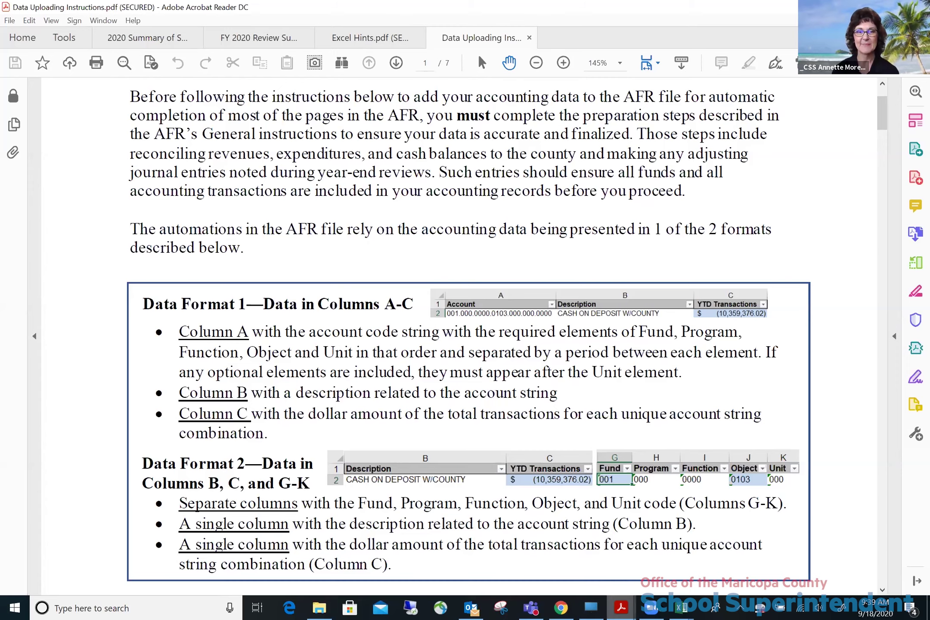
Switch back to the 2020 AFR workbook in Excel and read the general instructions on the Instructions sheet
mouse_move(681, 608)
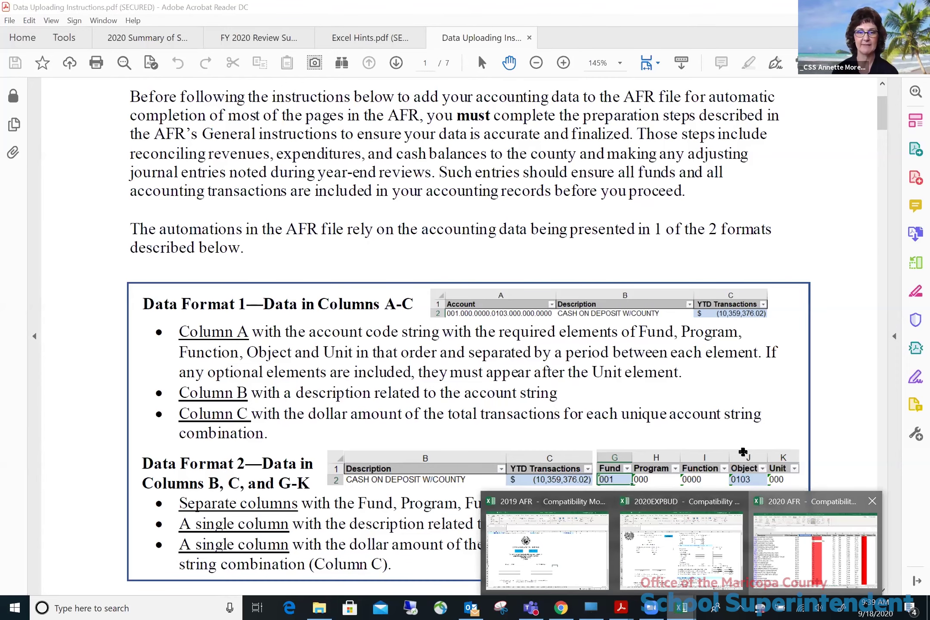
click(815, 547)
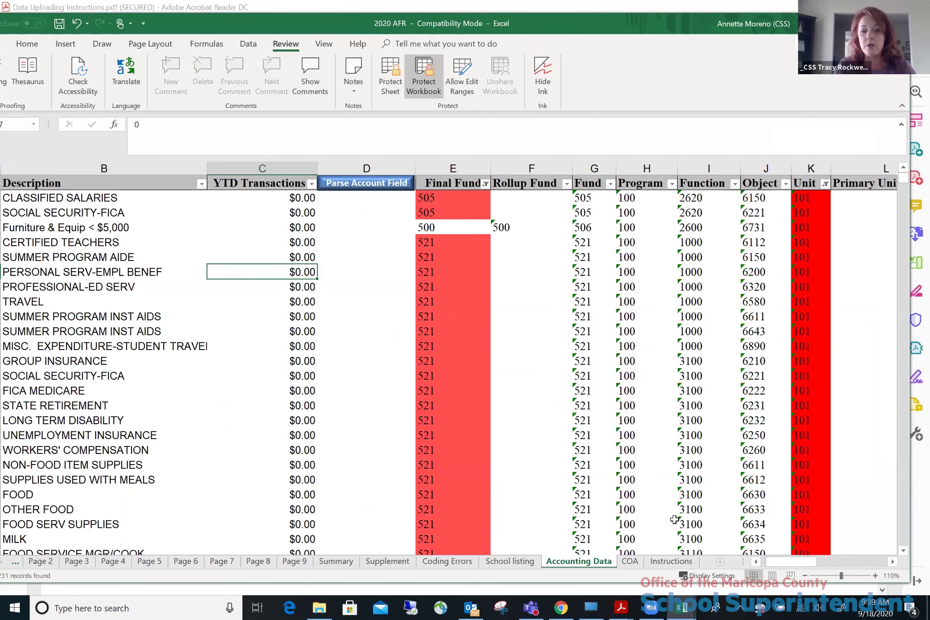
click(665, 562)
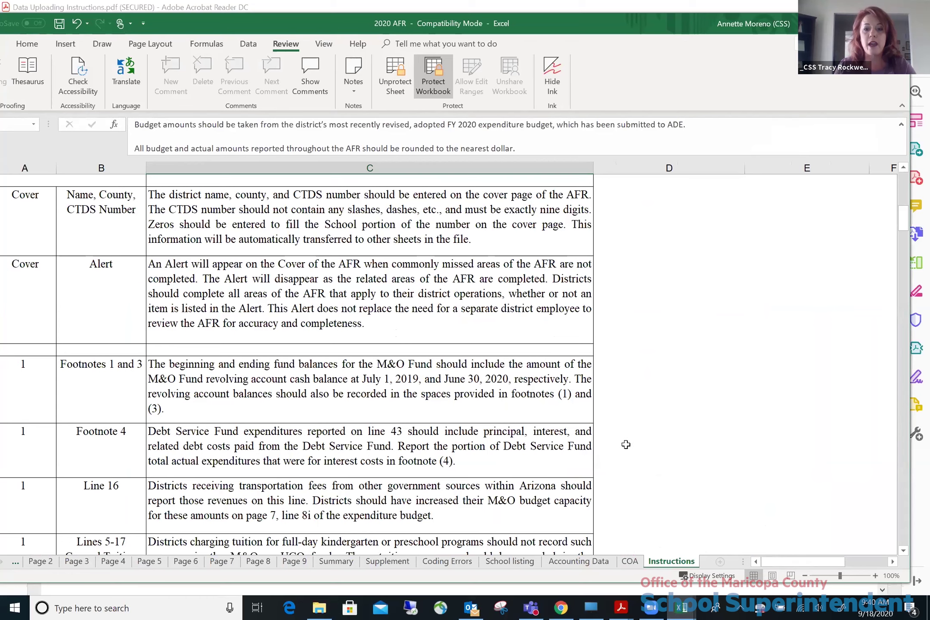
scroll(603, 424, up, 3)
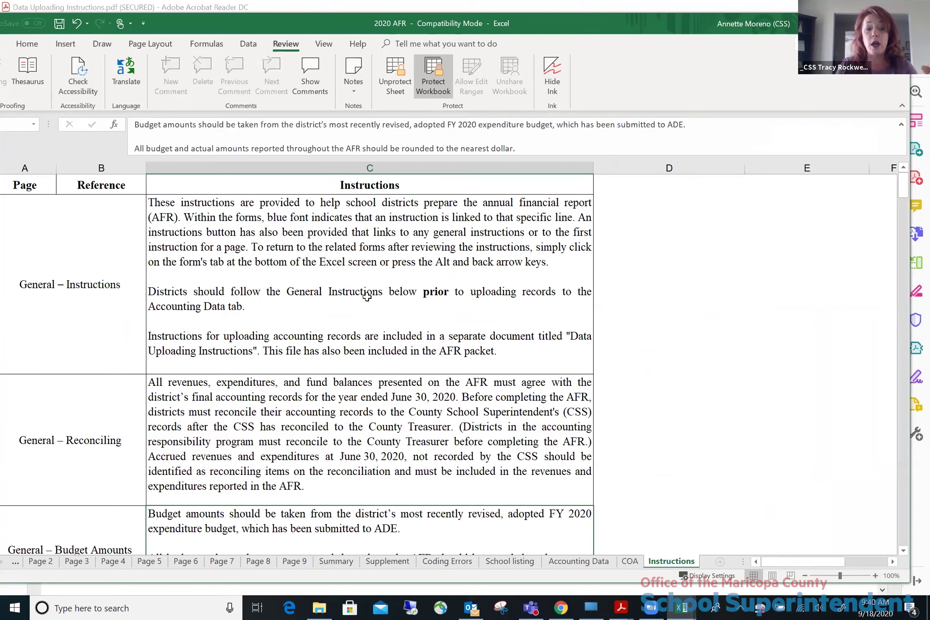
scroll(329, 328, down, 2)
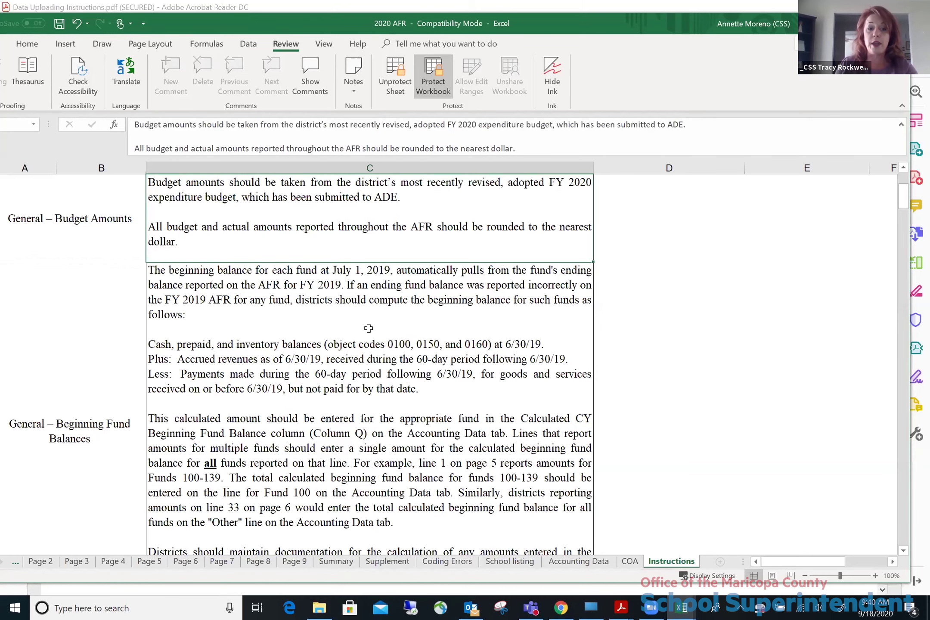
scroll(368, 327, up, 1)
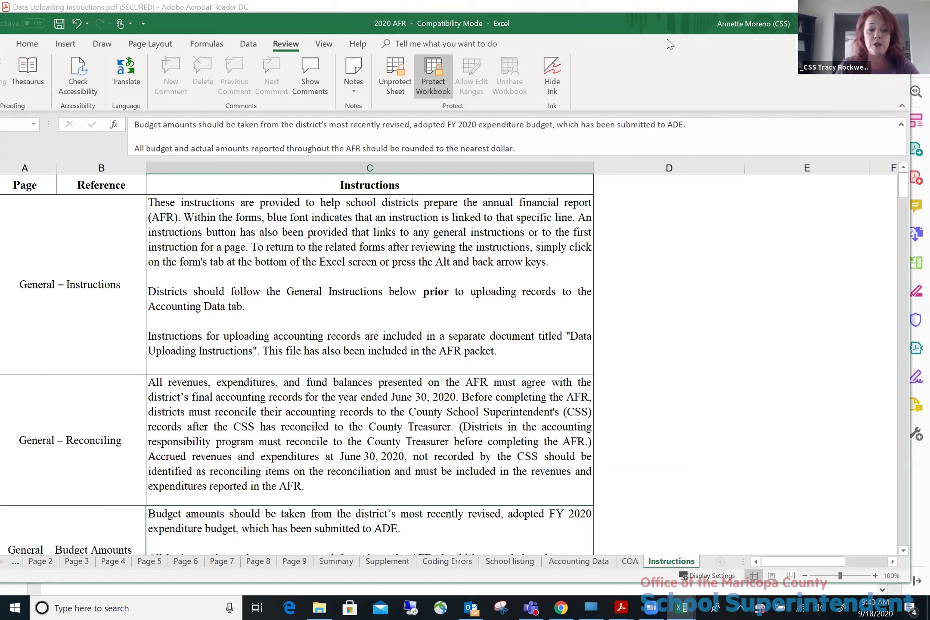
Show the Page 4 capital outlay sheet, and switch to the FY 2020 Review Submission and Publication PDF in Acrobat Reader
click(112, 562)
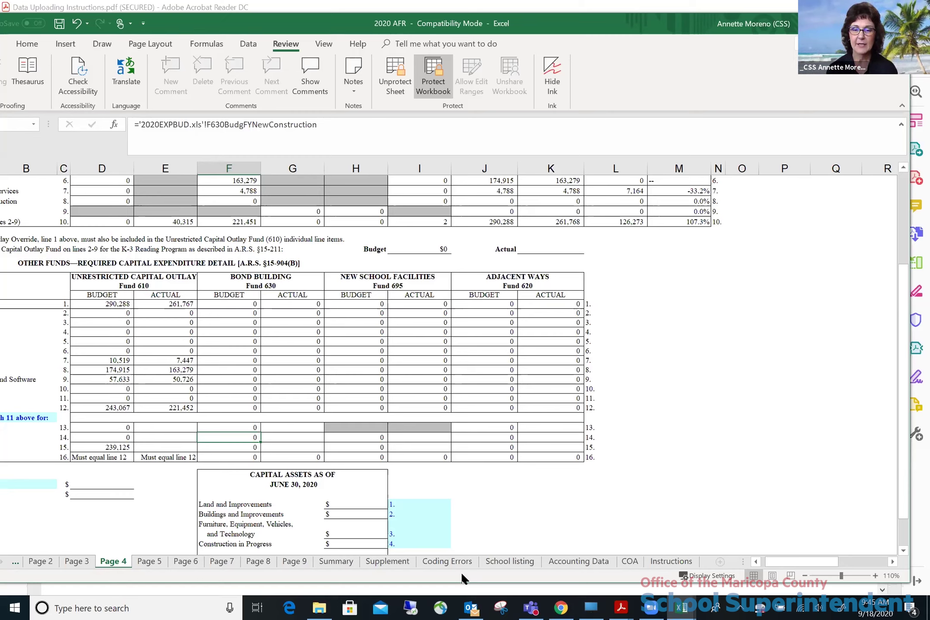
mouse_move(623, 607)
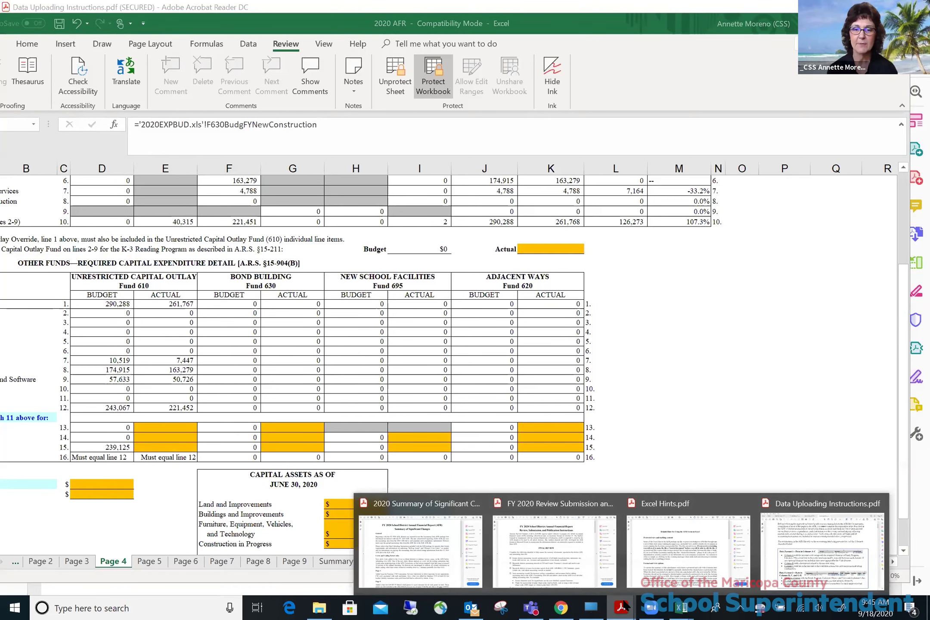
click(548, 551)
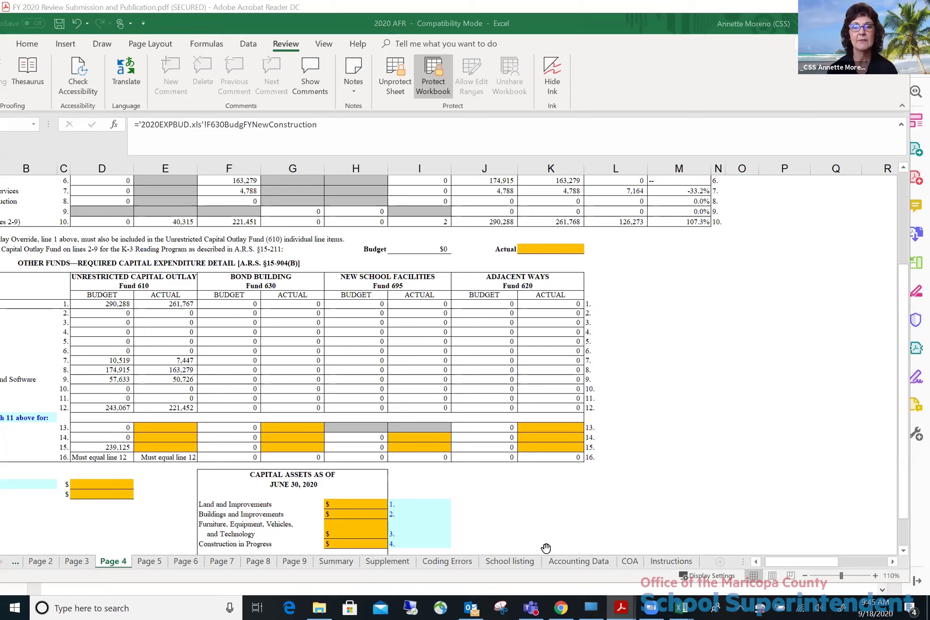